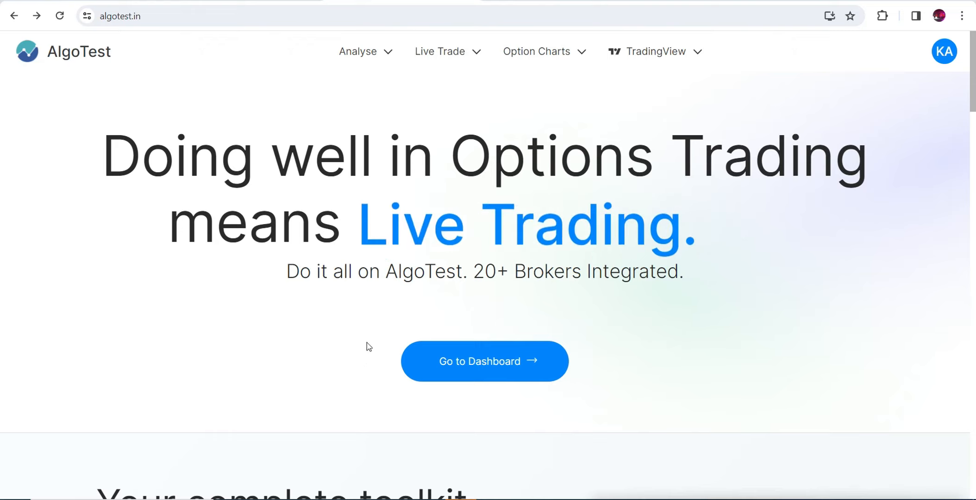
Go to the dashboard and open the saved strategy "scalping" from the #920Straddle group
left_click(458, 373)
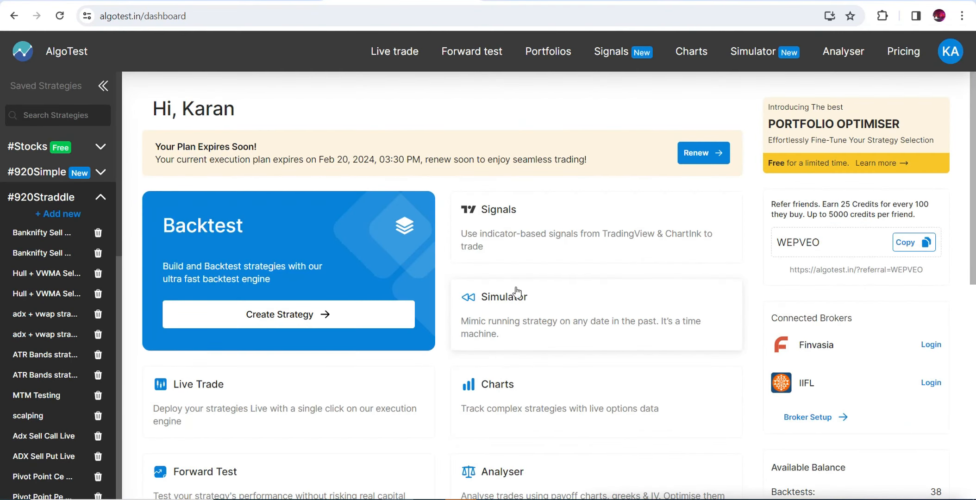
left_click_drag(120, 234, 121, 264)
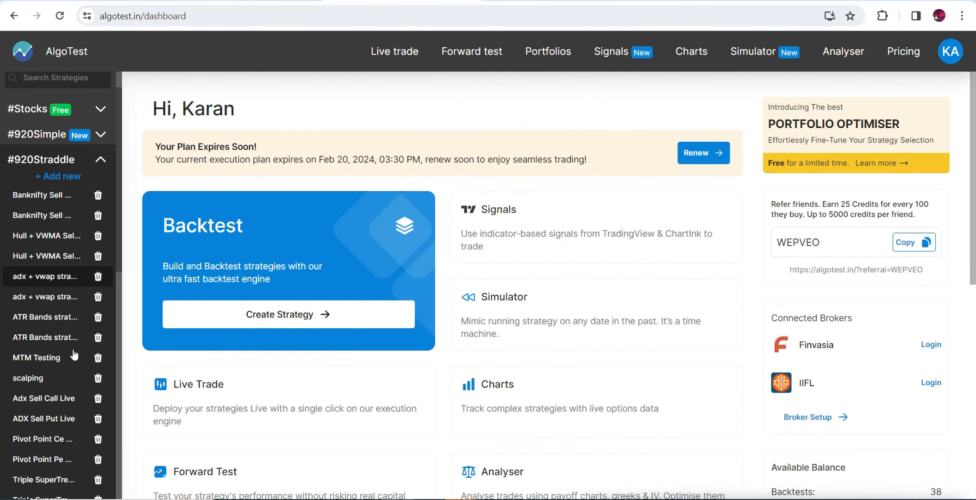
left_click(49, 379)
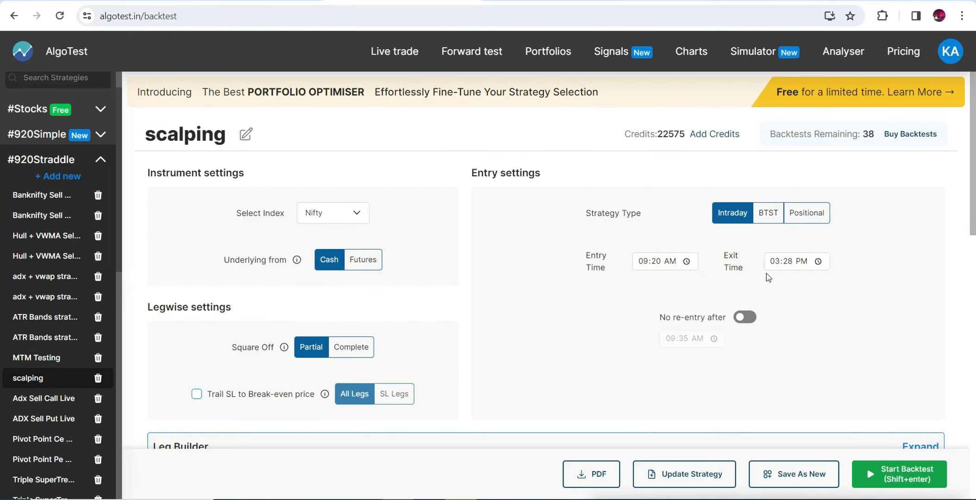
Examine the scalping strategy's legwise settings, re-entry option, two legs, and overall strategy settings
left_click_drag(974, 182, 974, 351)
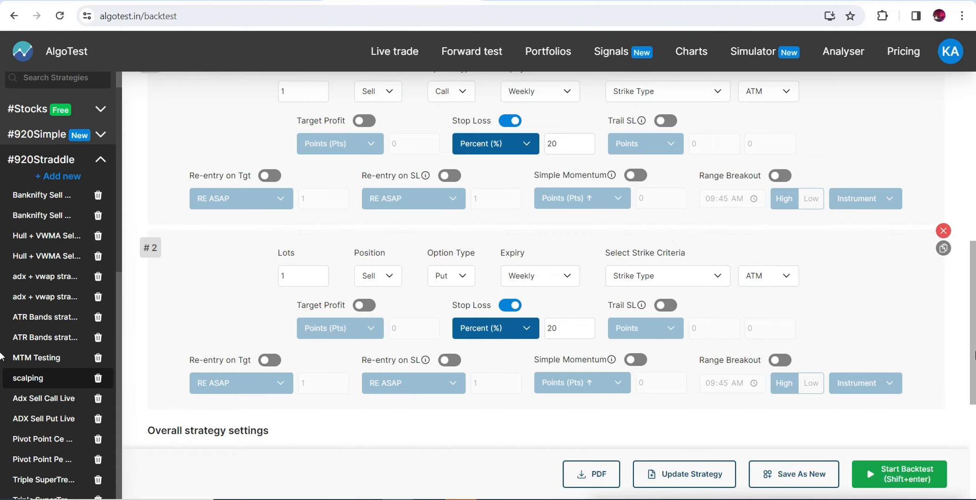
left_click_drag(974, 354, 975, 199)
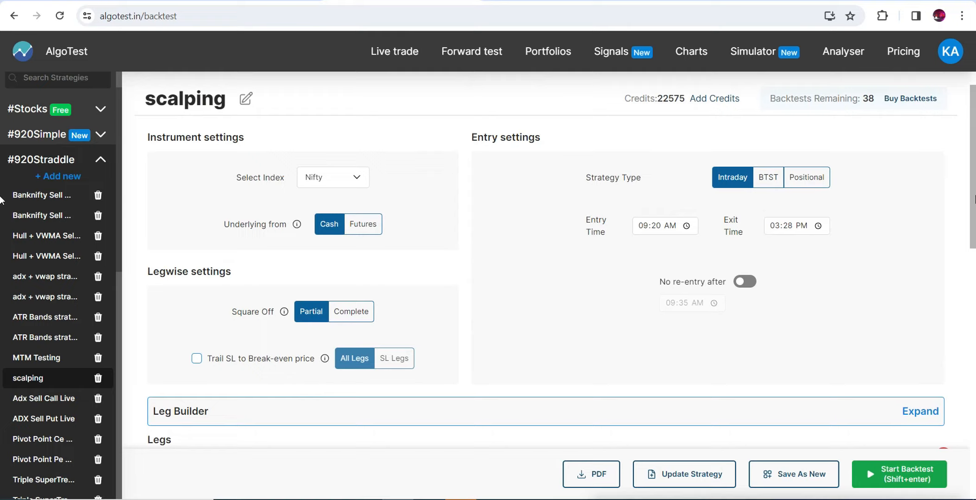
left_click_drag(155, 271, 260, 270)
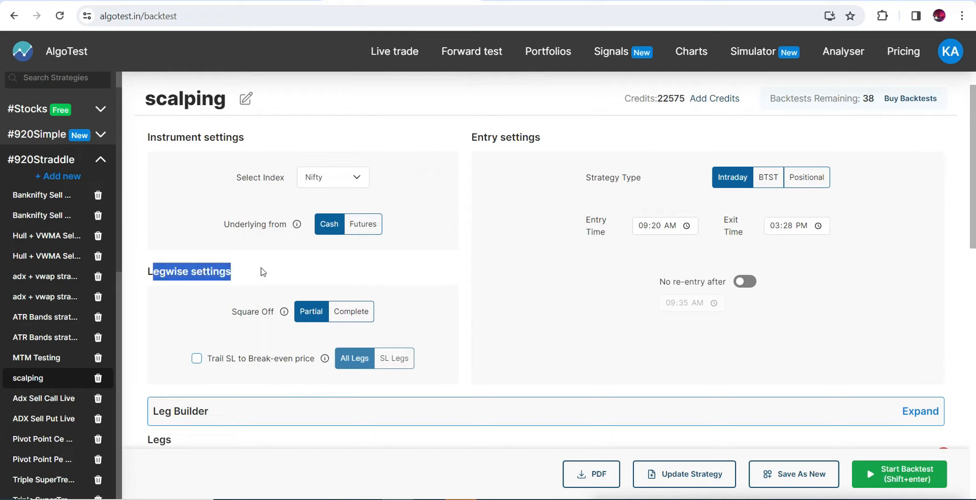
left_click_drag(690, 288, 708, 325)
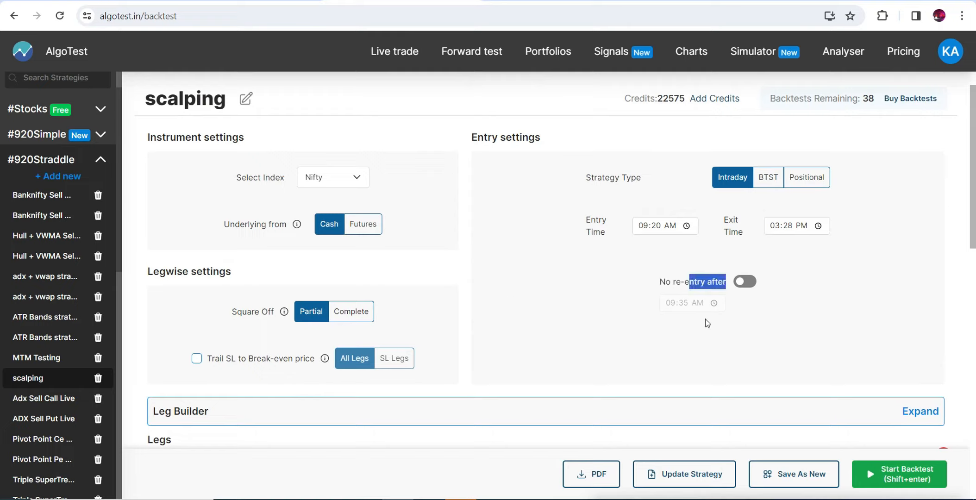
scroll(174, 251, "down", 11)
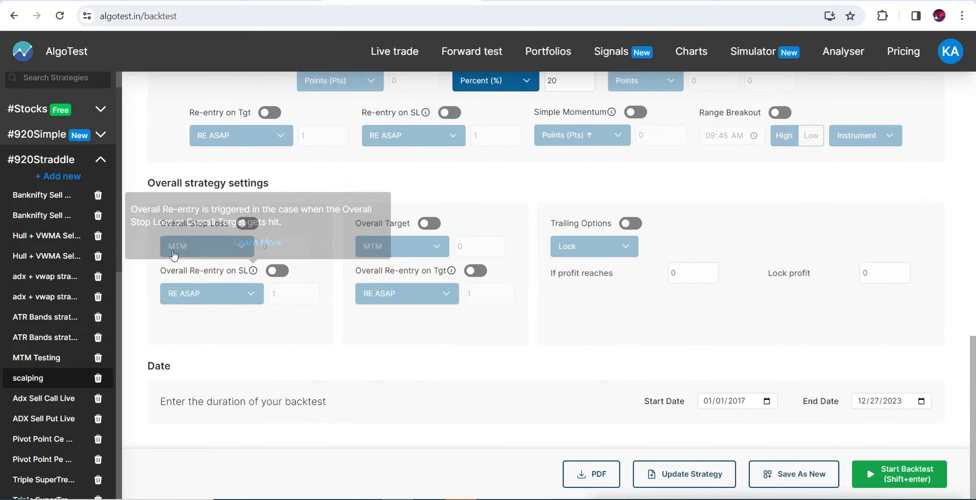
left_click_drag(160, 183, 289, 192)
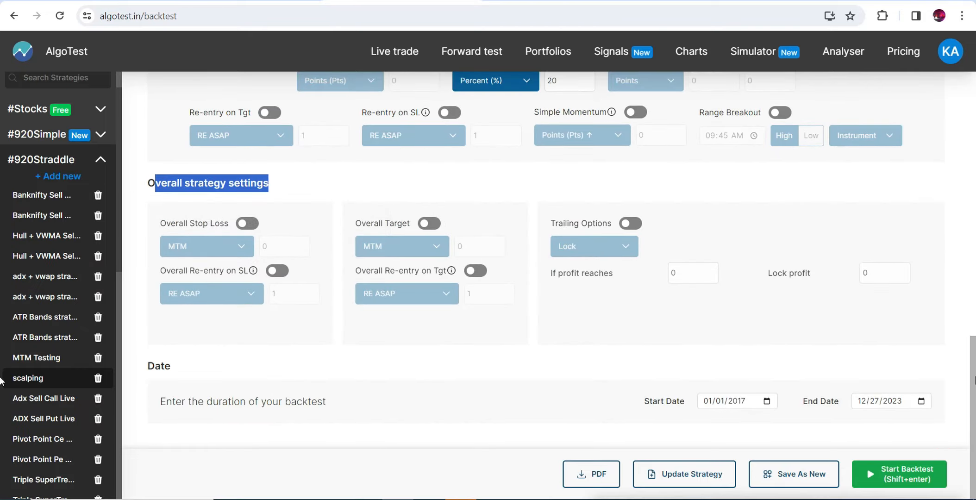
left_click_drag(974, 384, 974, 136)
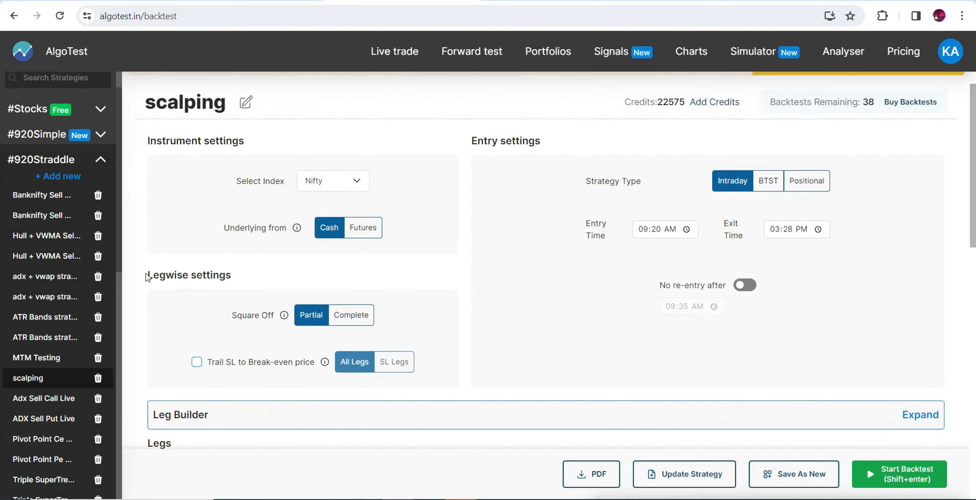
left_click_drag(147, 277, 251, 276)
left_click(251, 276)
scroll(334, 190, "down", 7)
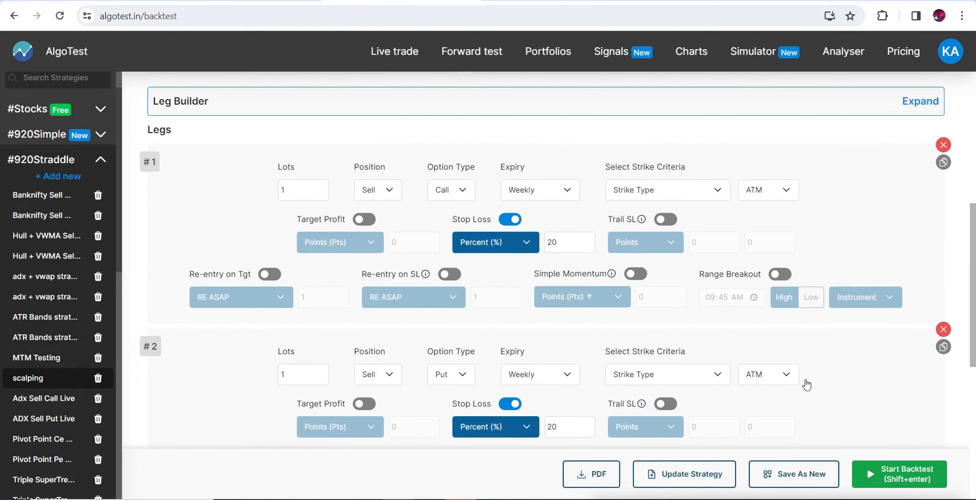
scroll(968, 203, "up", 7)
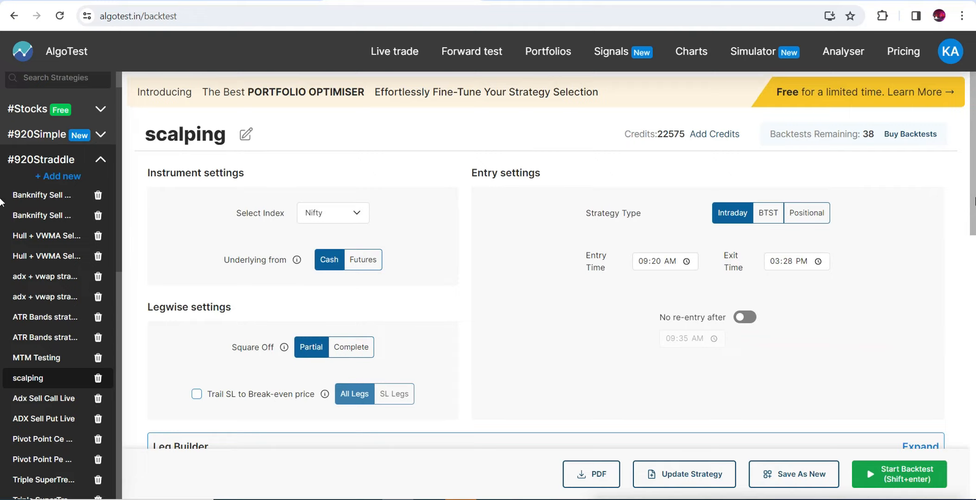
scroll(2, 203, "down", 10)
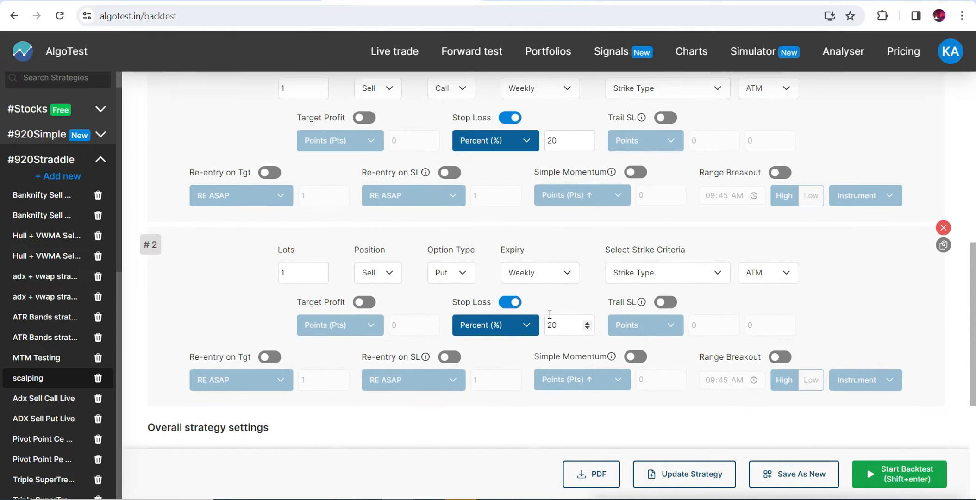
scroll(613, 187, "up", 9)
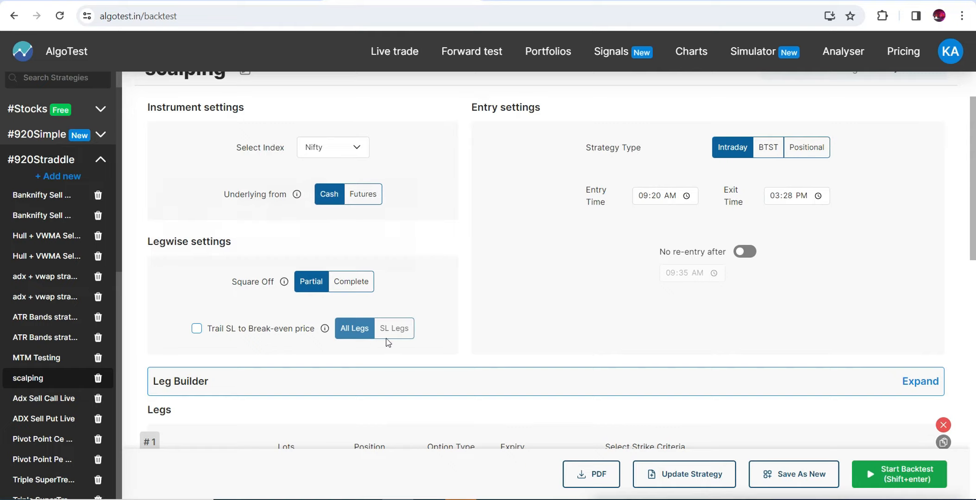
Read the Square Off explanation under Legwise settings, try the Complete option, and return to Partial
left_click_drag(233, 246, 153, 242)
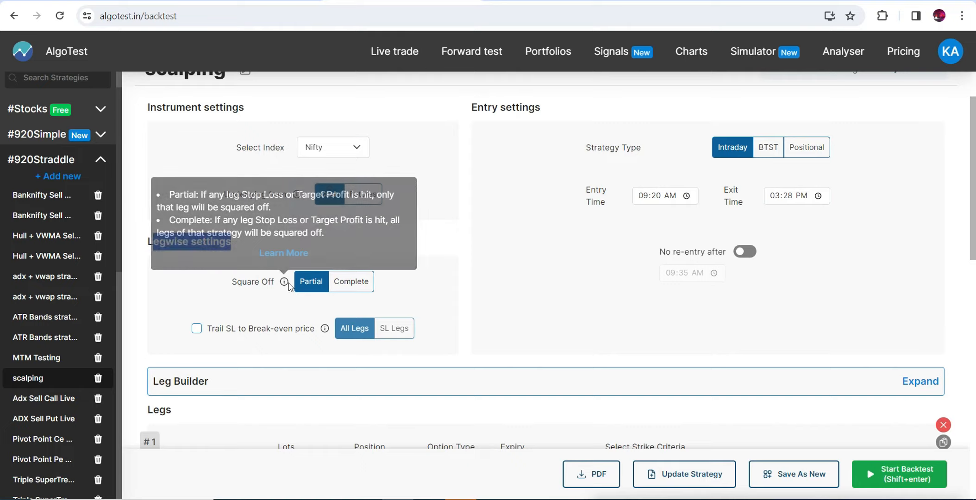
left_click(342, 289)
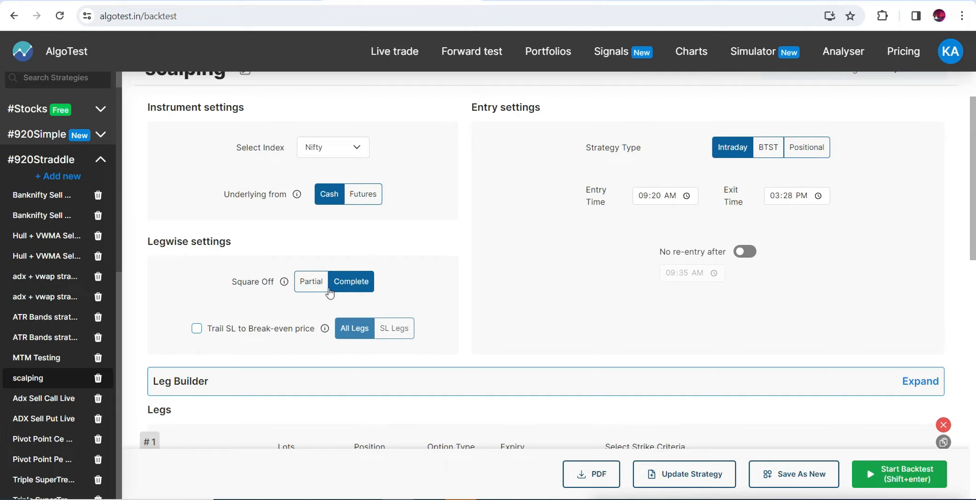
left_click(312, 291)
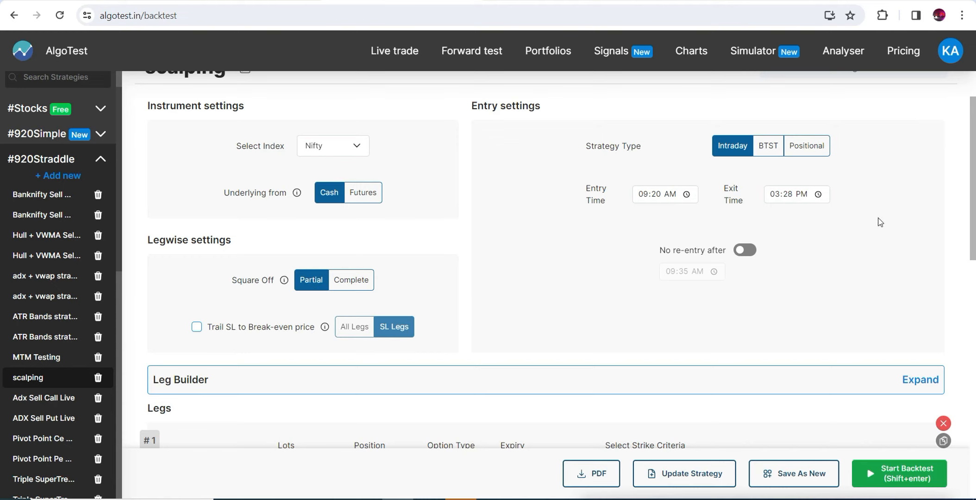
Examine the position, strike, and stop loss settings of the call and put legs
scroll(972, 282, "down", 6)
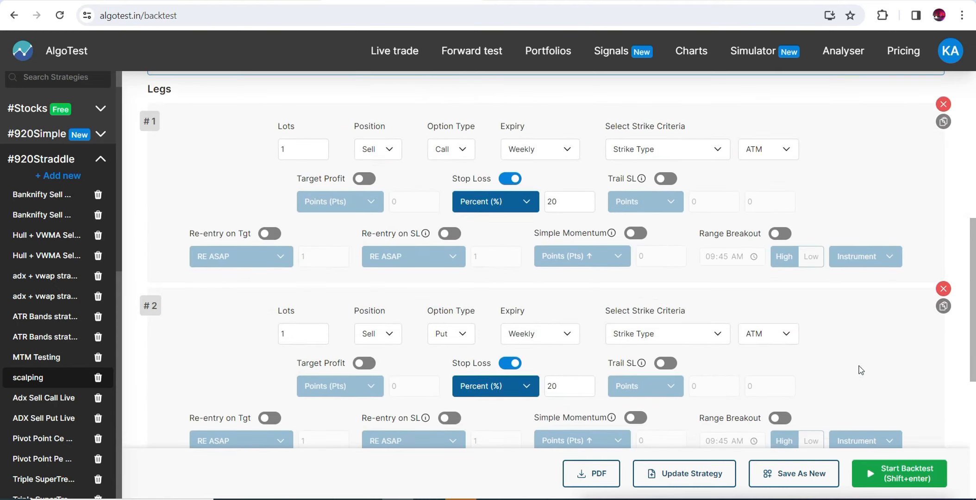
scroll(972, 362, "down", 4)
scroll(1, 333, "up", 5)
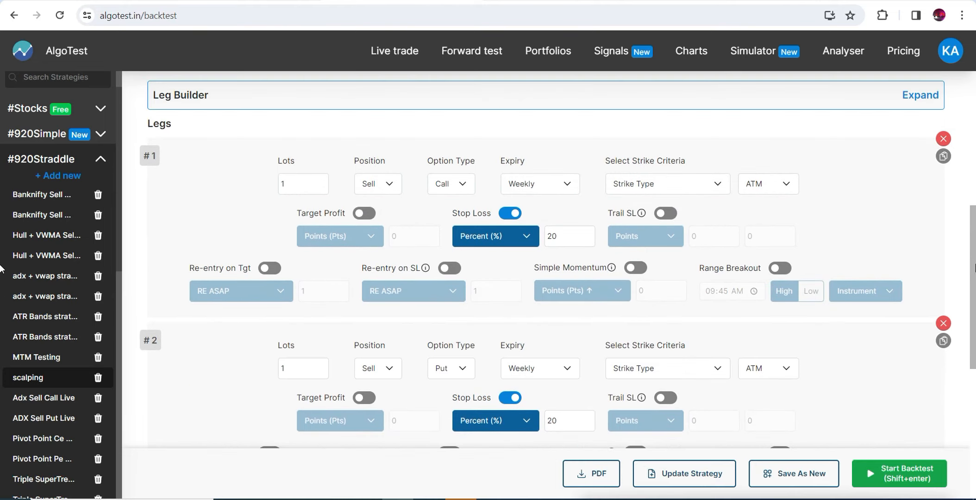
scroll(1, 301, "down", 2)
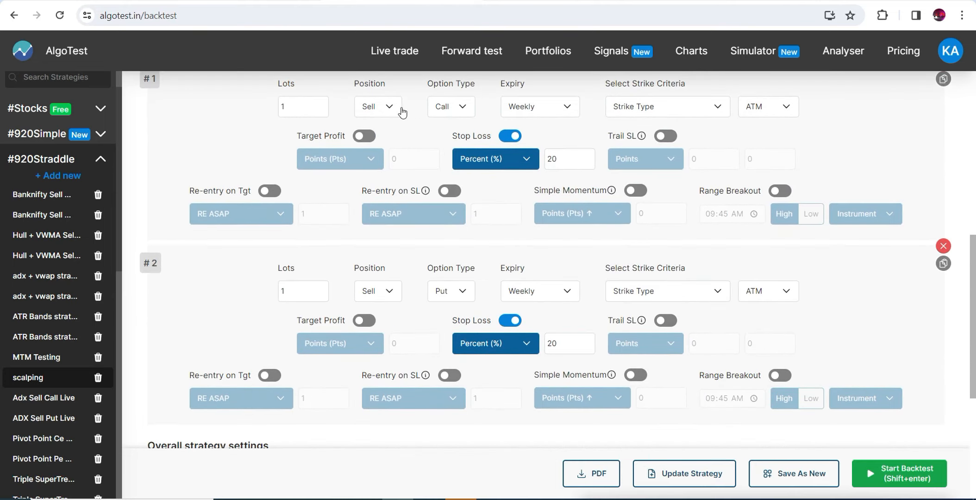
mouse_move(426, 190)
Compare Complete and Partial Square Off against the two legs' stop losses, finishing with Partial selected
scroll(546, 259, "up", 7)
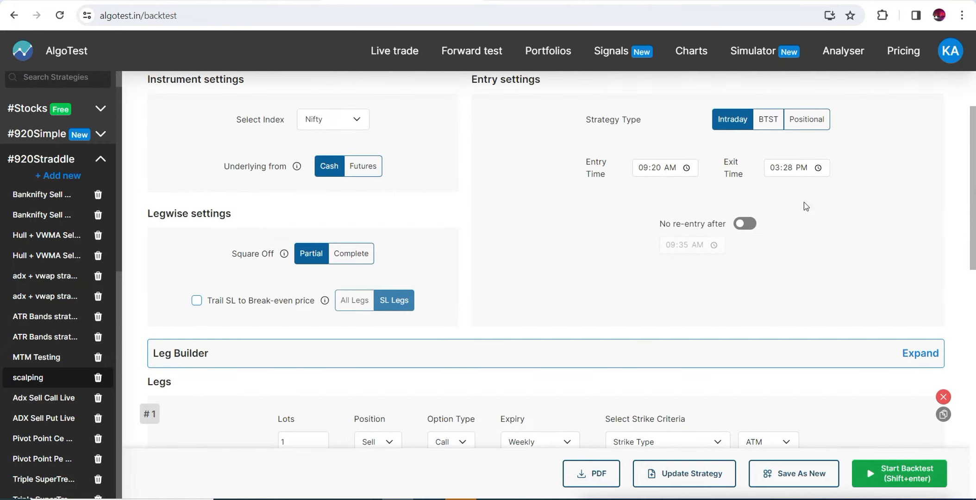
left_click(351, 265)
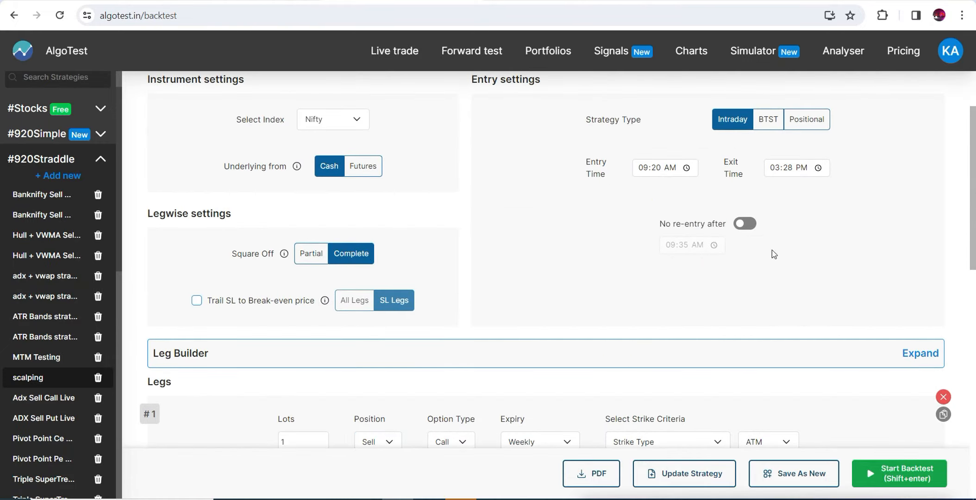
left_click_drag(974, 202, 957, 326)
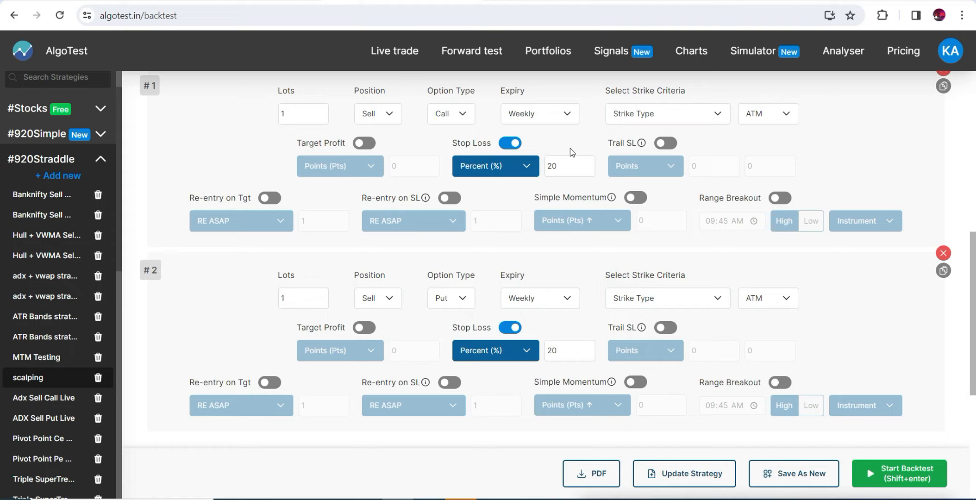
left_click_drag(974, 317, 975, 76)
left_click(311, 353)
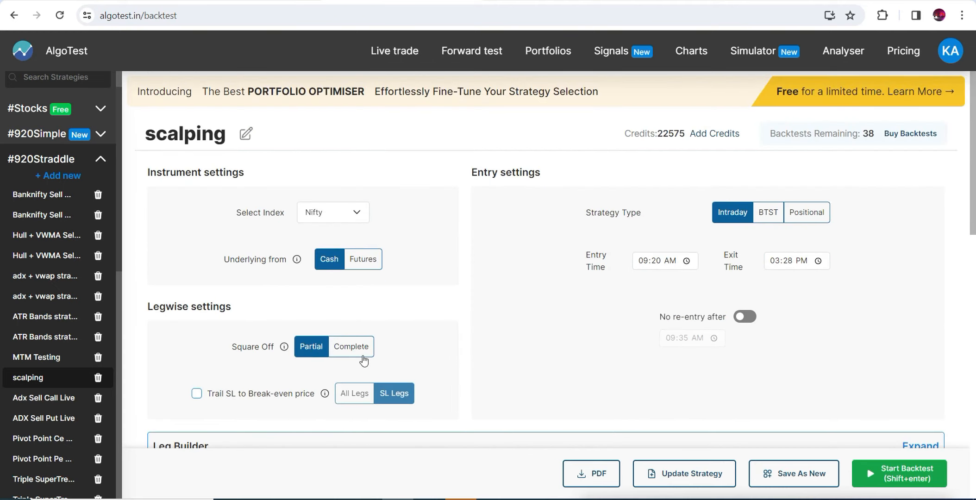
left_click(364, 360)
left_click(311, 352)
Switch to the "Overall Settings & Leg Settings" Google Sheet and review the entry time, CE and PE strikes, premiums, and stop losses
left_click(222, 0)
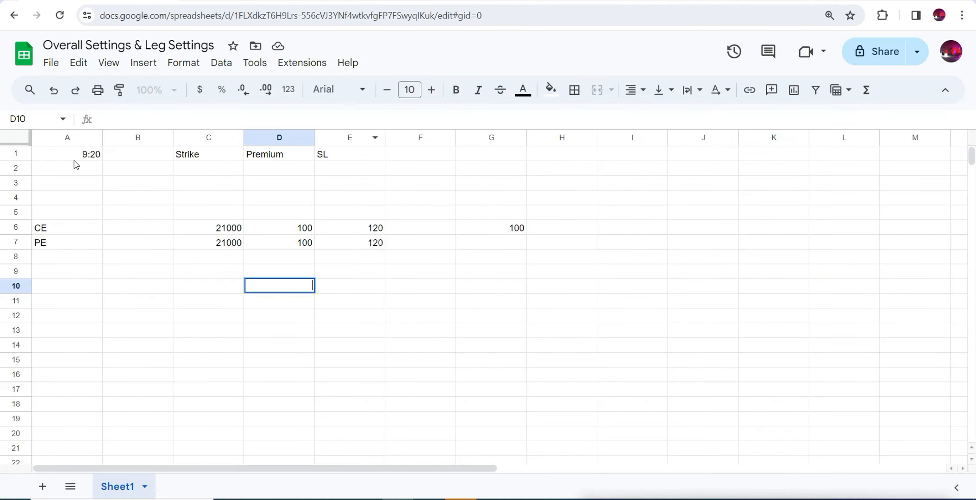
left_click(74, 158)
left_click(61, 228)
left_click(68, 245)
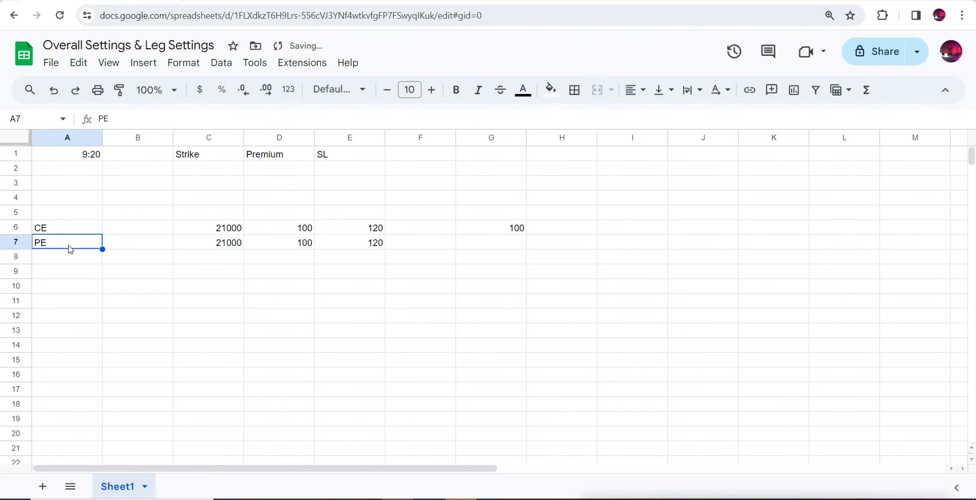
left_click(225, 229)
left_click(228, 247)
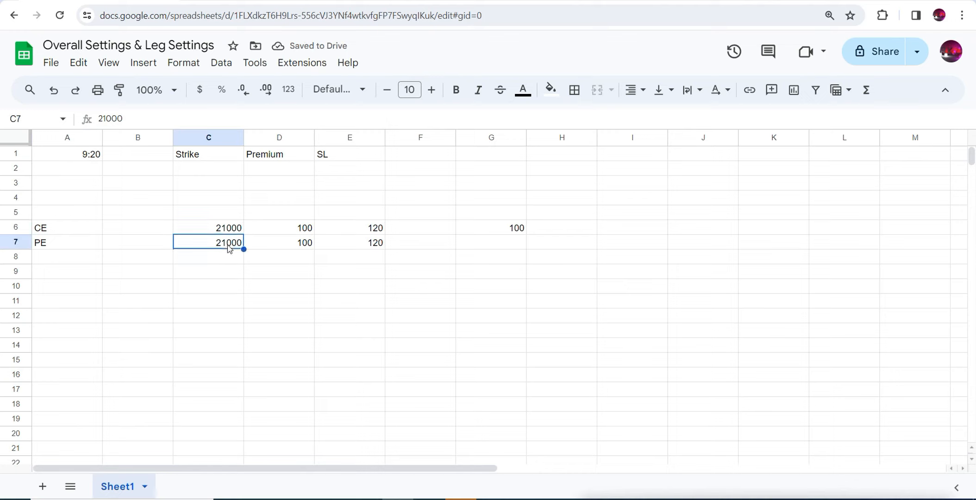
left_click(301, 249)
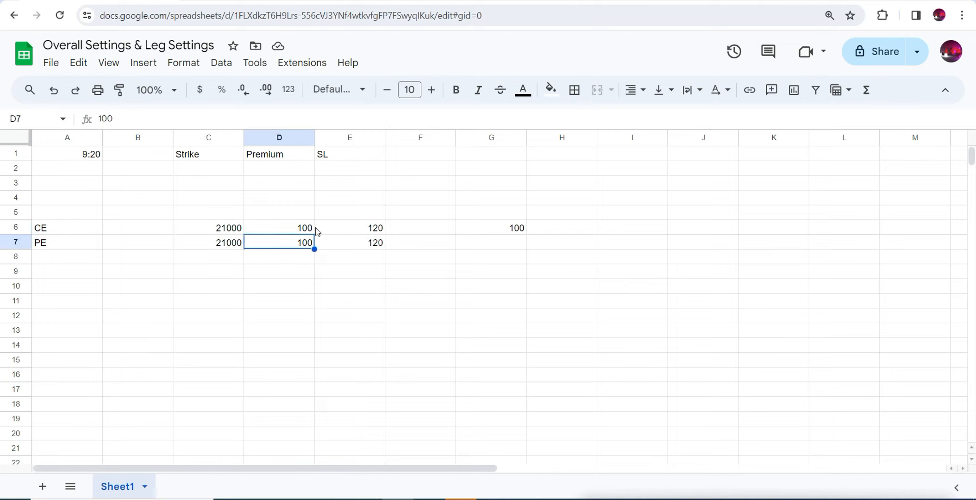
left_click(301, 232)
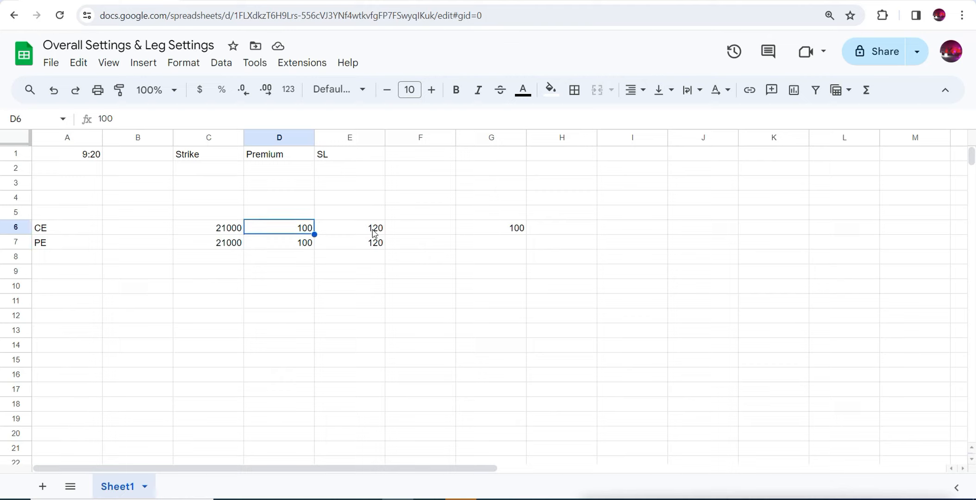
left_click(364, 233)
left_click(358, 256)
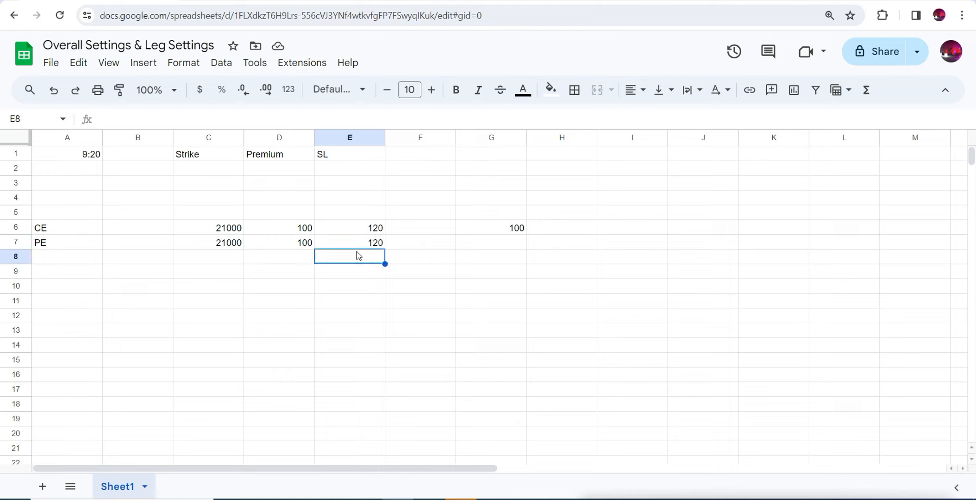
left_click(352, 245)
Enter the time 09:40 in cell D10 below the CE and PE rows
double_click(276, 289)
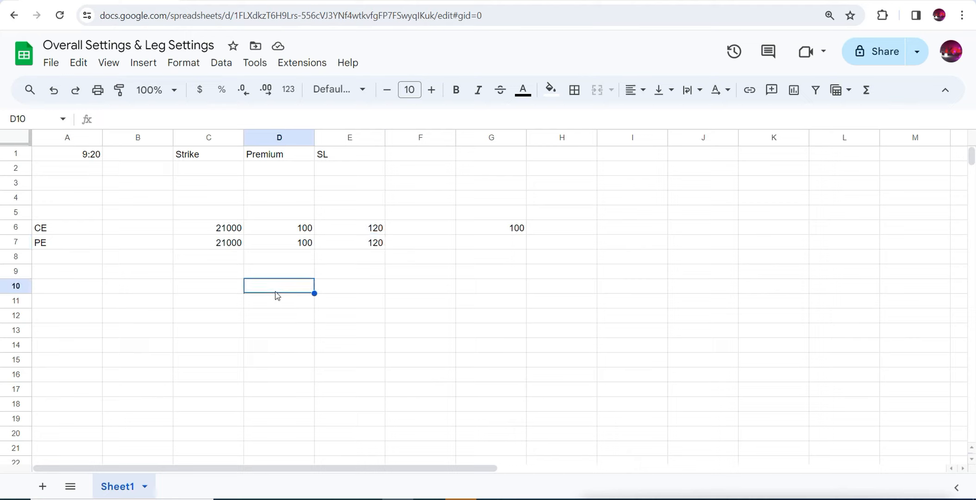
type("09")
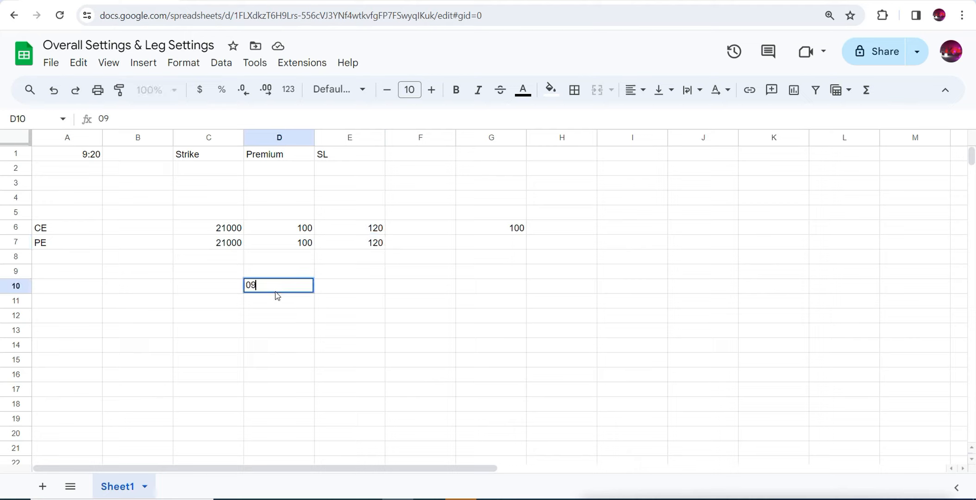
type(":40")
left_click(76, 226)
double_click(298, 287)
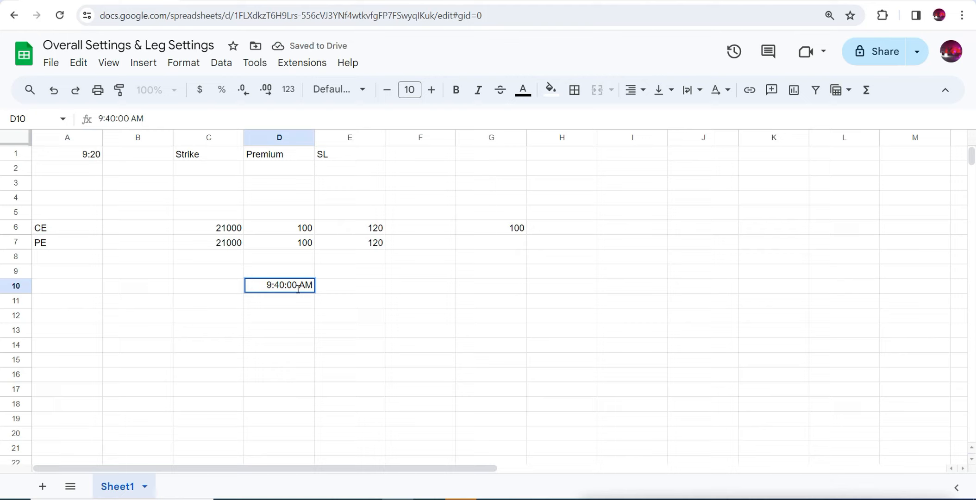
left_click(65, 223)
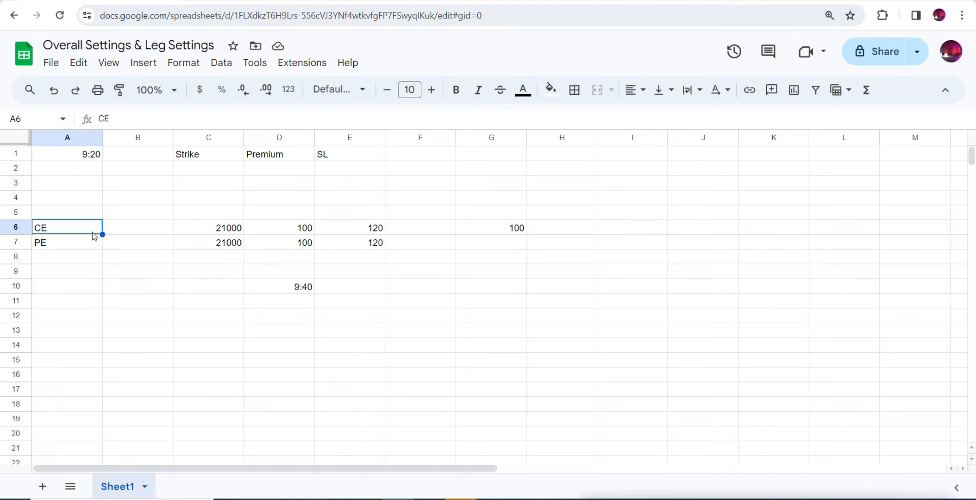
left_click(84, 244)
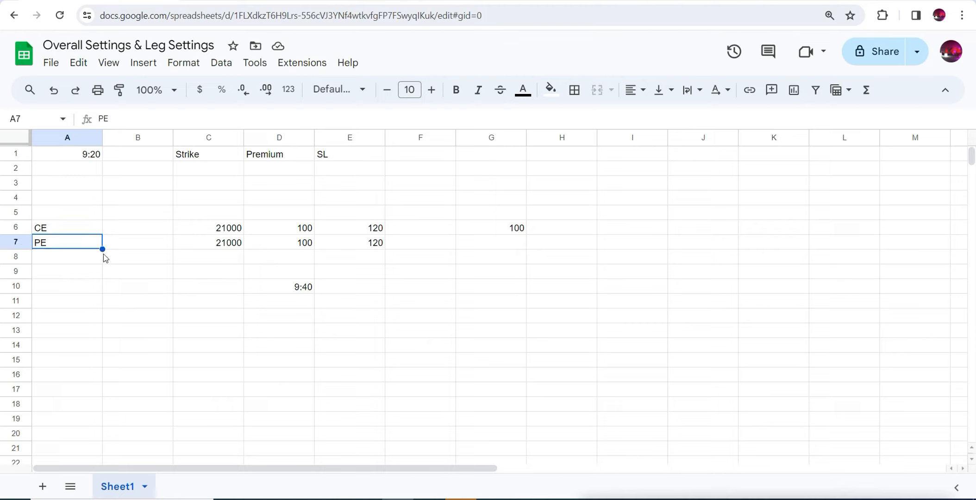
Check the 9:40 time in D10, switch to AlgoTest, and set Square Off to Complete
left_click(279, 285)
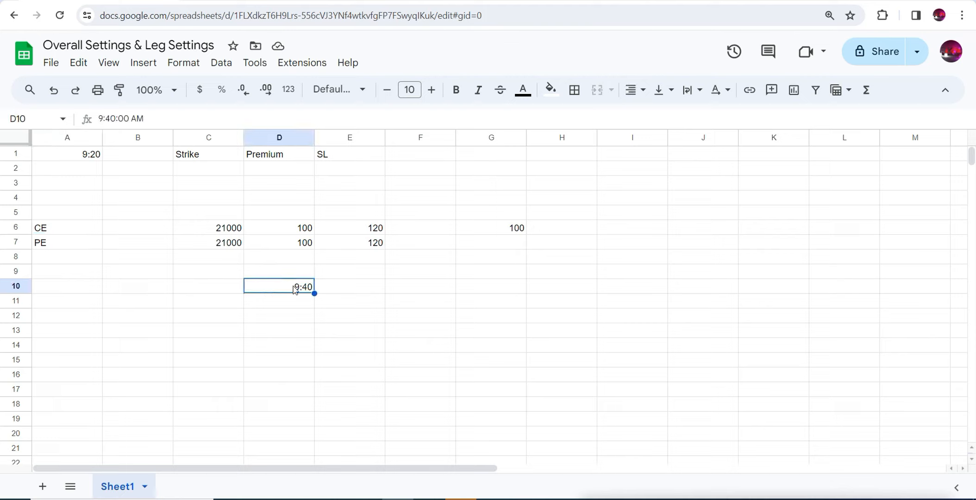
double_click(293, 286)
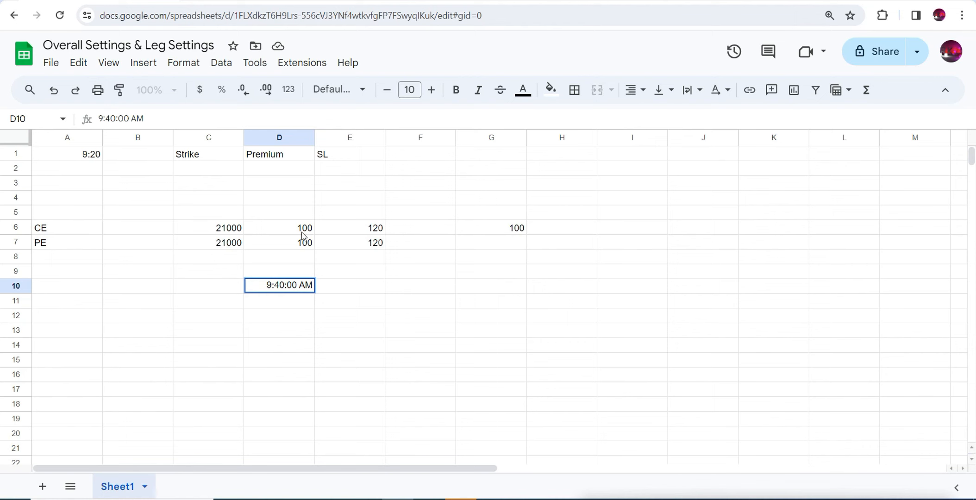
left_click(372, 1)
left_click(343, 350)
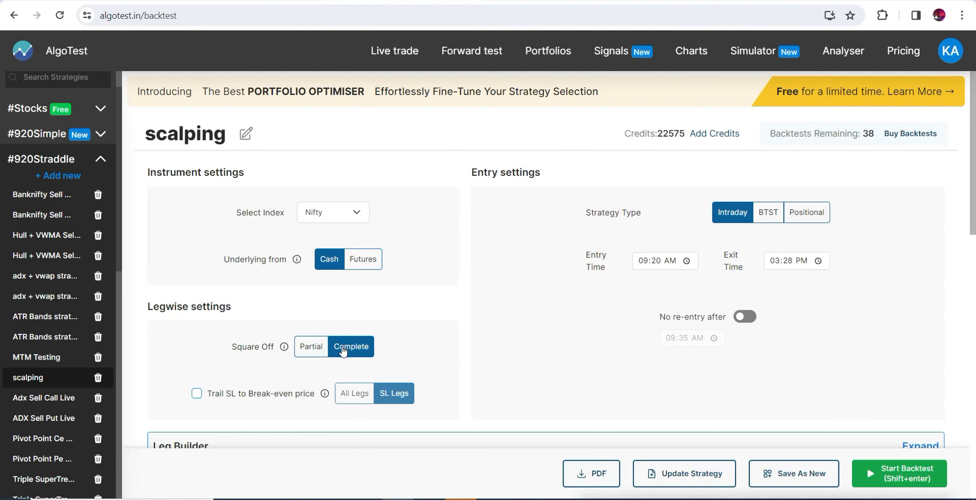
Switch back to the Google Sheet and review the CE and PE legs against the 9:40 time
left_click(154, 0)
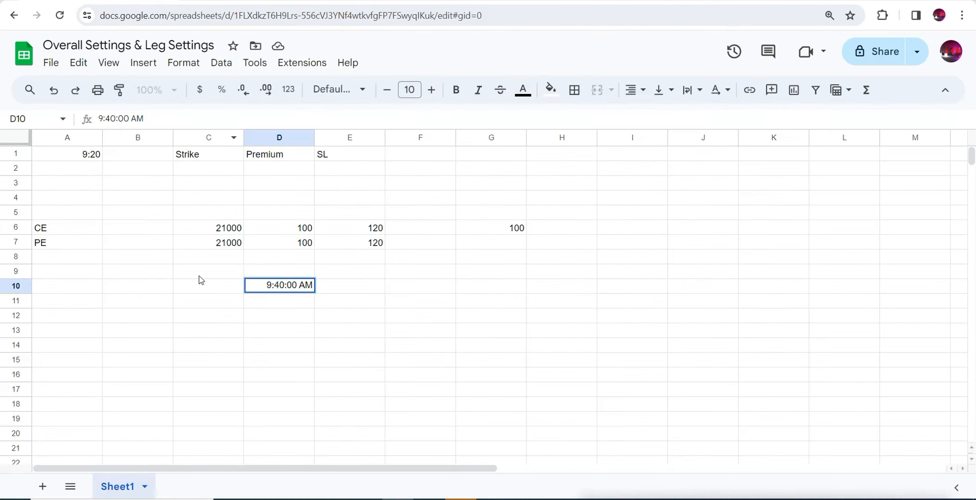
left_click(75, 232)
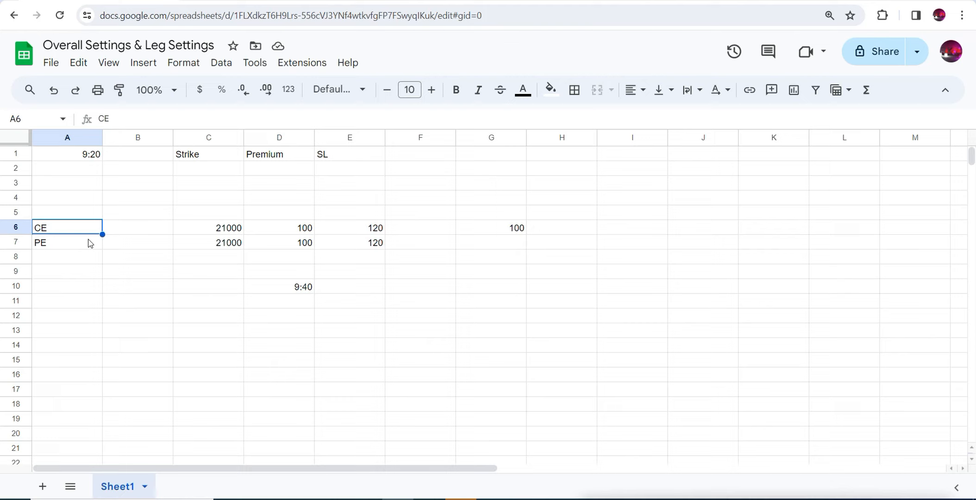
left_click(293, 292)
left_click(33, 227)
left_click(323, 294)
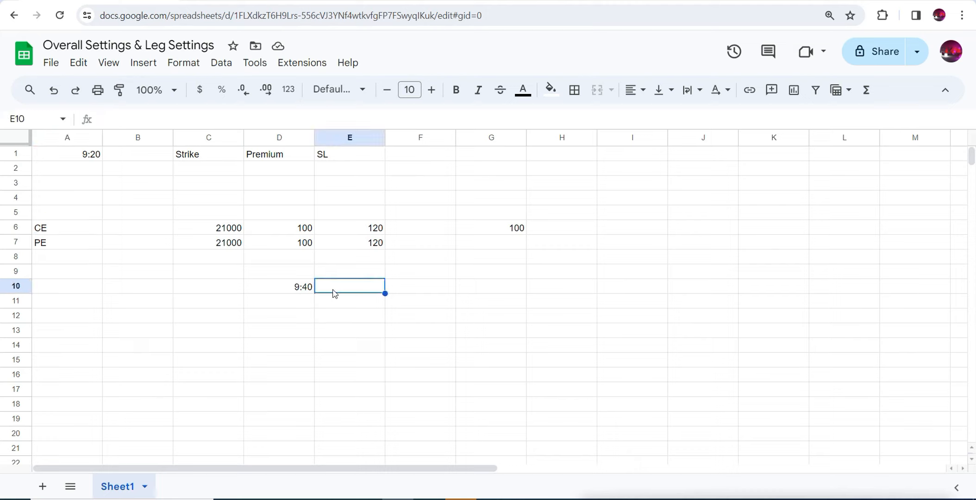
left_click(62, 241)
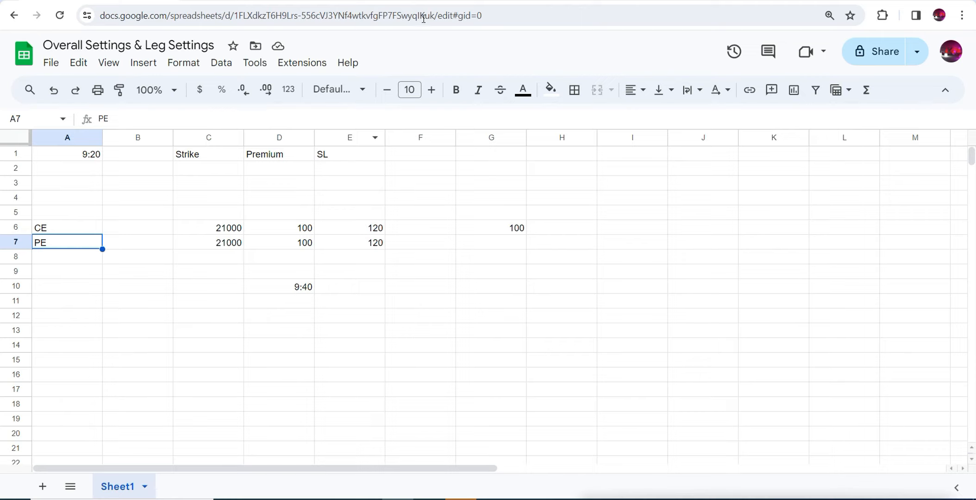
Switch to AlgoTest, set Square Off to Partial, and look over the call and put legs
left_click(403, 1)
left_click(300, 347)
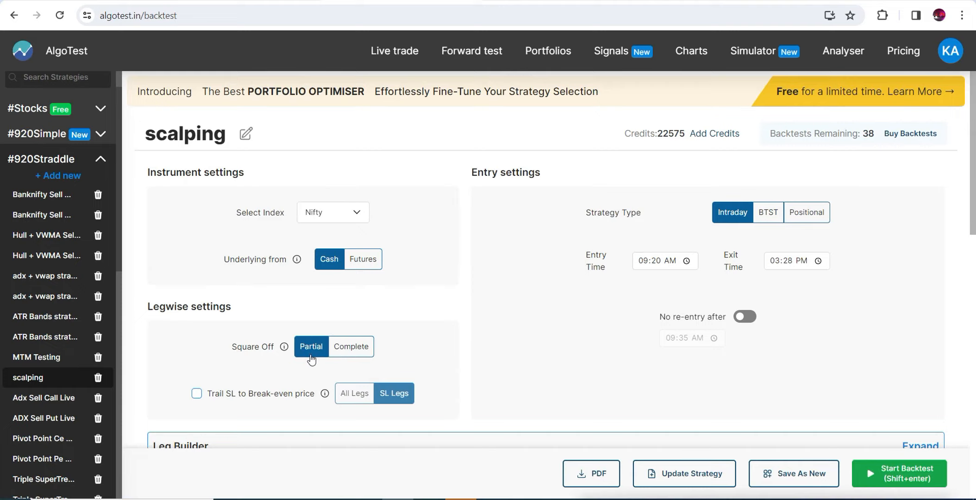
left_click_drag(975, 181, 975, 310)
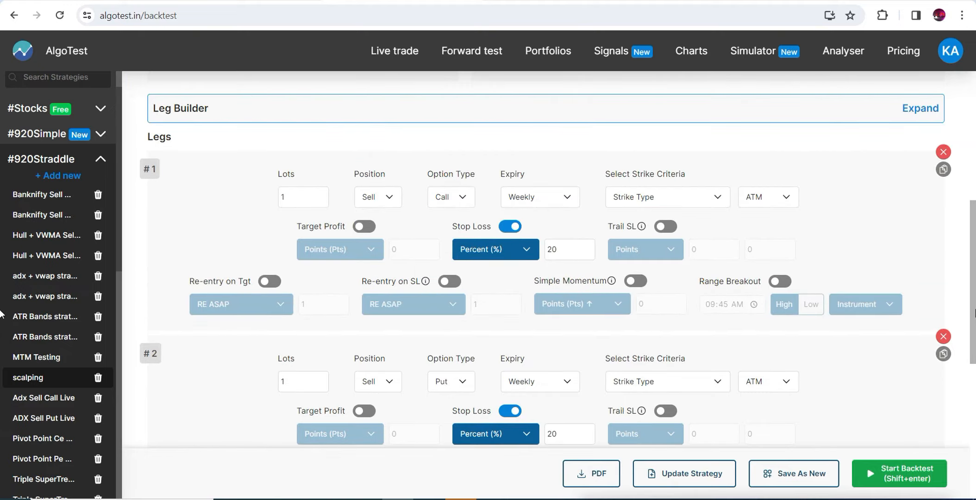
scroll(361, 329, "up", 6)
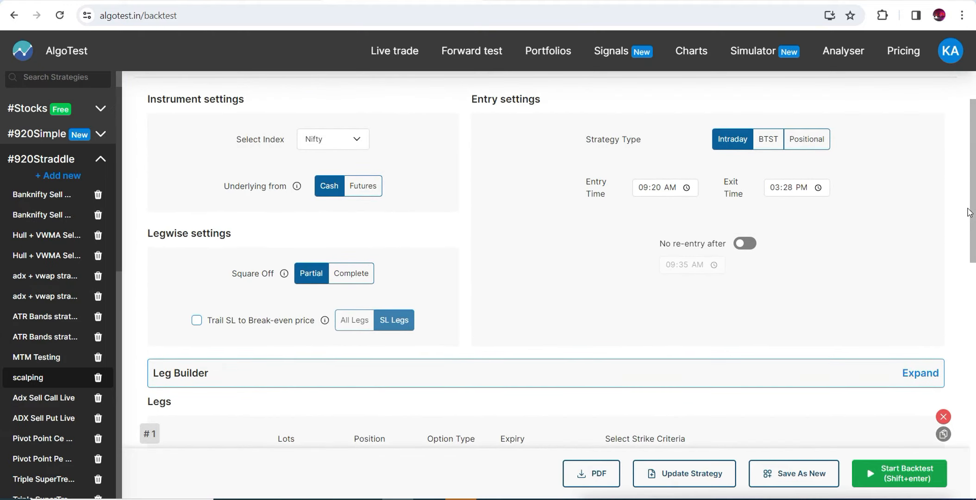
Enable Trail SL to Break-even price and check the stop losses of the call and put legs
left_click(198, 320)
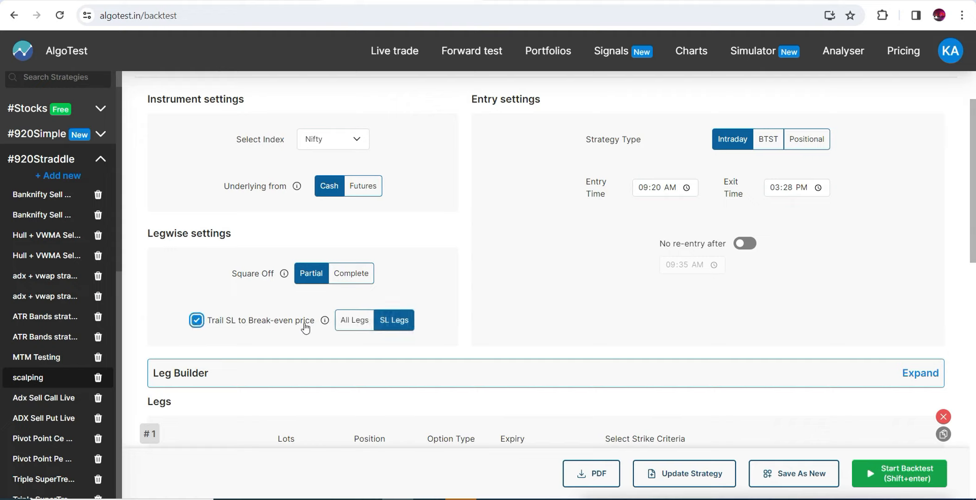
left_click(223, 328)
left_click(223, 327)
left_click_drag(974, 194, 974, 313)
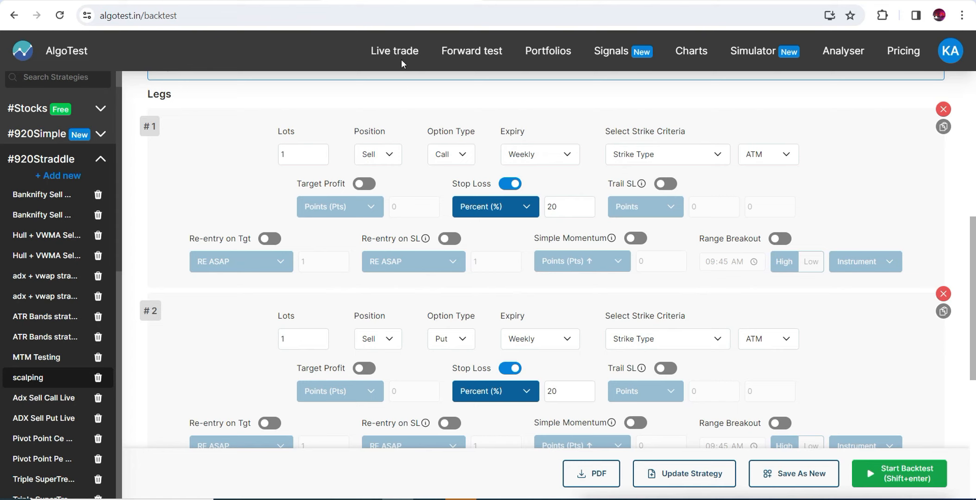
Switch to the Google Sheet and review the entry time, both legs' strikes and premiums, and the CE stop loss
left_click(132, 1)
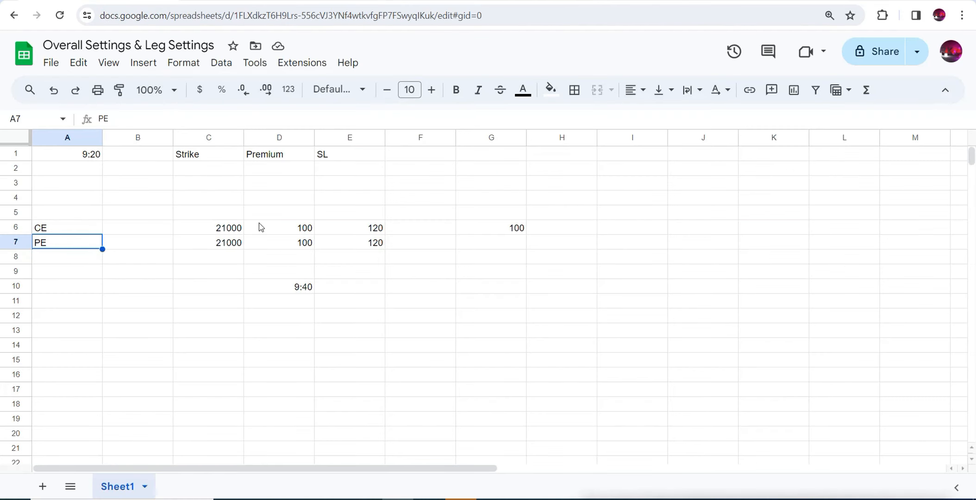
left_click(87, 156)
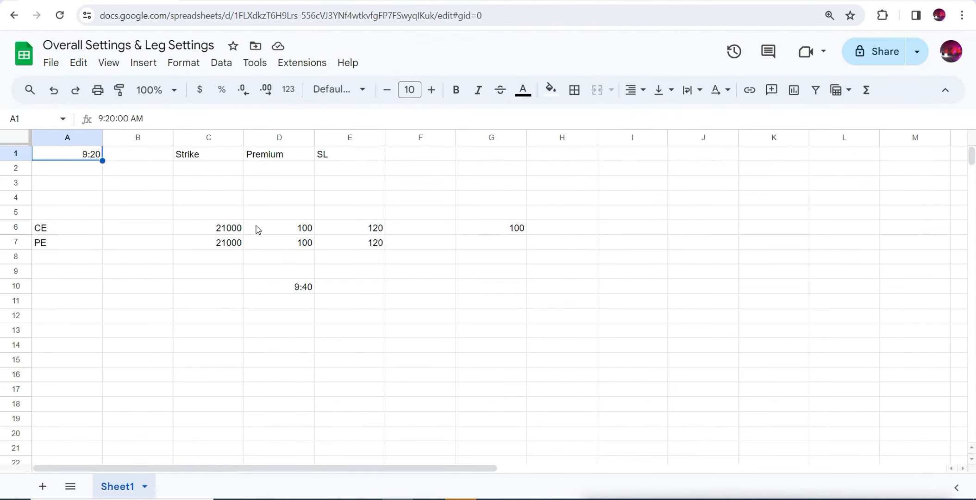
left_click(233, 232)
left_click(242, 247)
left_click(293, 235)
left_click(295, 246)
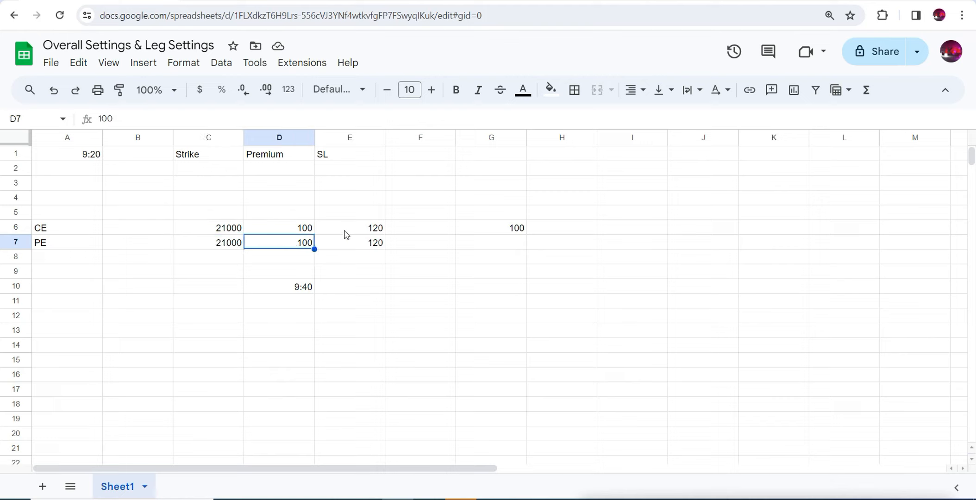
left_click(360, 230)
Enter the note "ce side sl hit" in cell E10 beside the 9:40 time
double_click(354, 288)
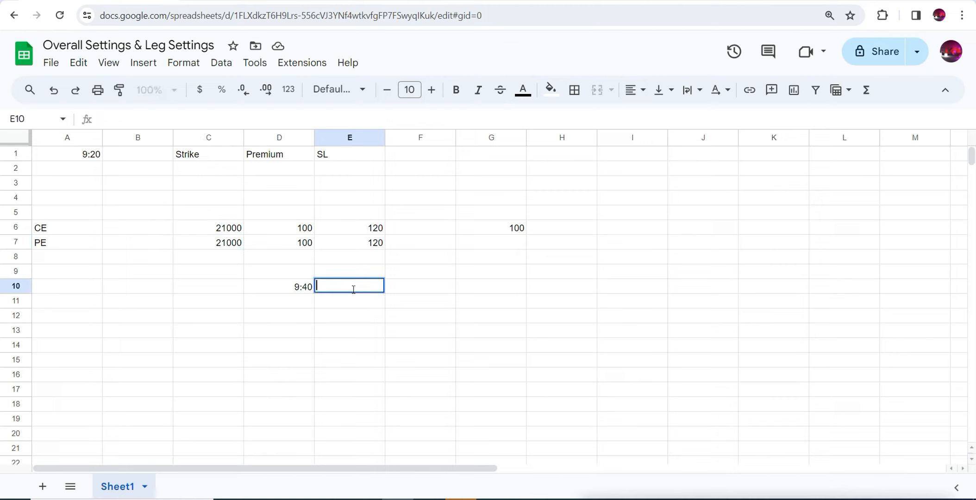
type("ce sideb")
key("BackSpace")
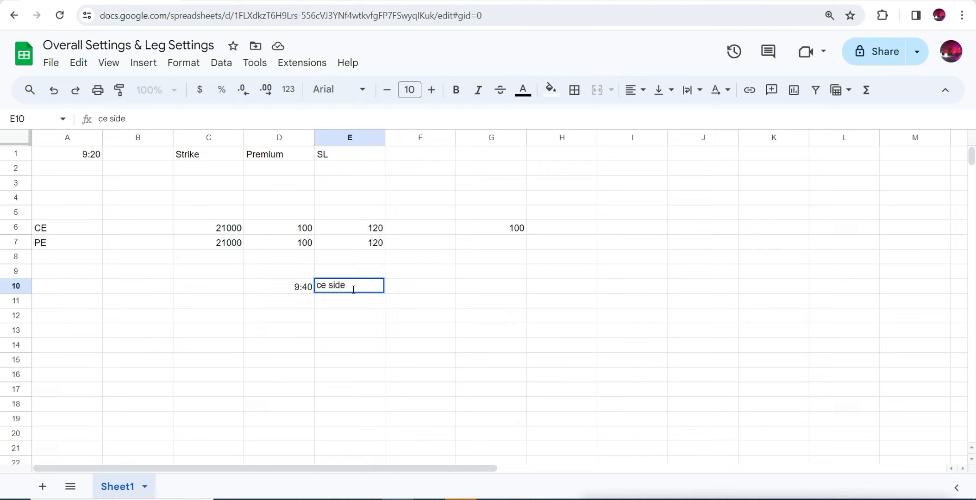
type("sl hit")
key("Return")
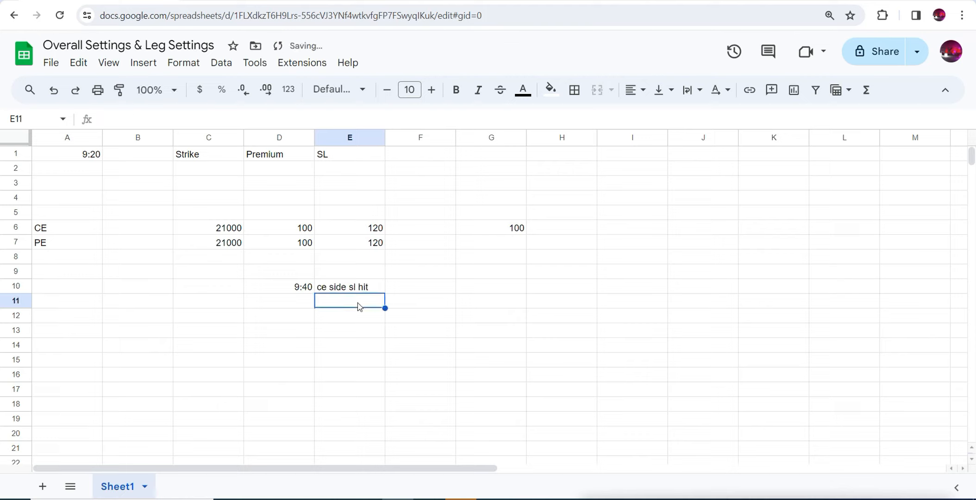
Review the CE stop-loss note and its time, and compare them with the PE leg's stop loss
left_click(348, 290)
left_click(303, 289)
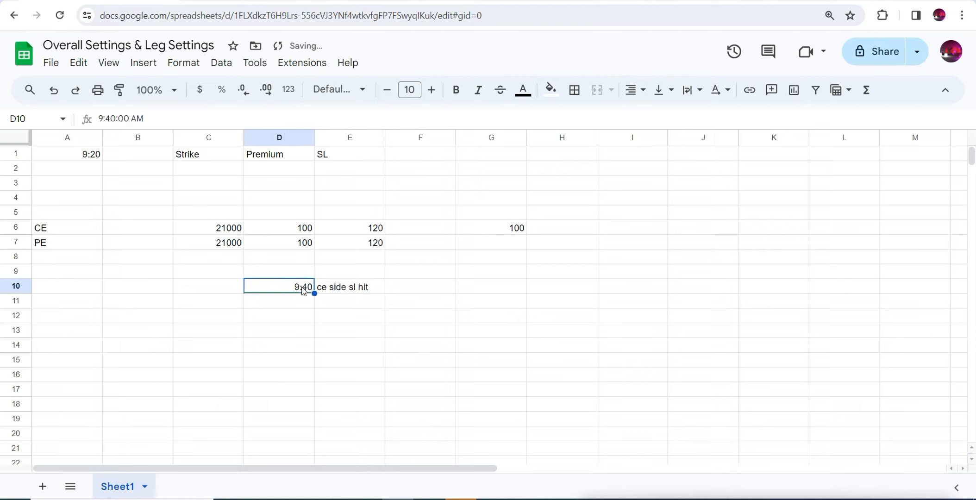
left_click(349, 290)
left_click(62, 250)
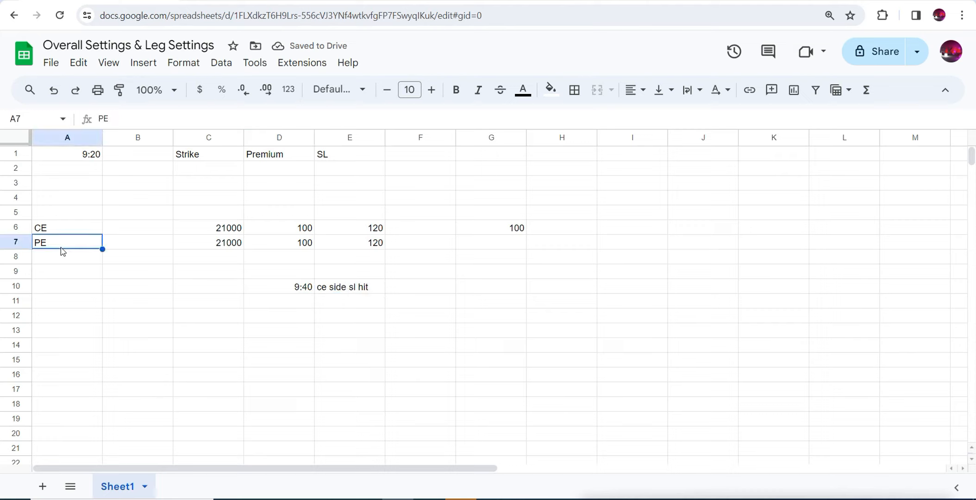
left_click(372, 248)
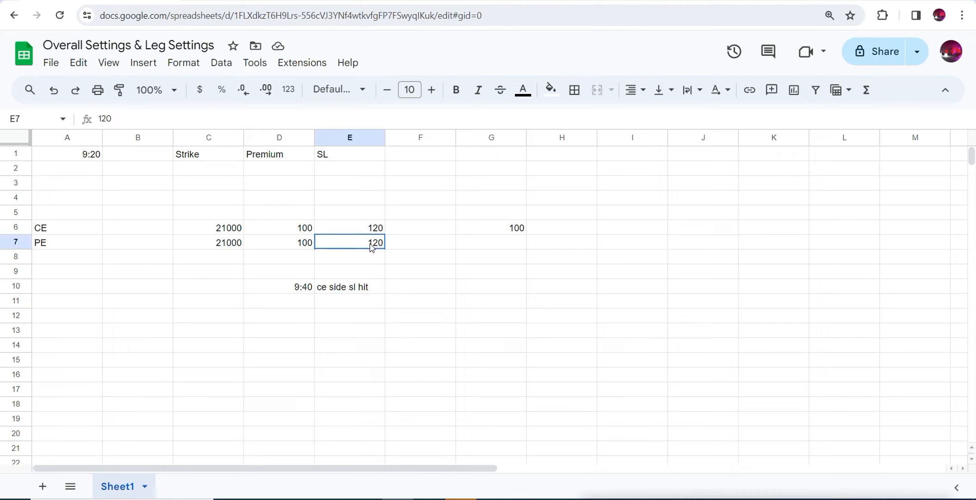
Enter 100 in cell G7 as the PE leg's break-even stop loss
double_click(474, 245)
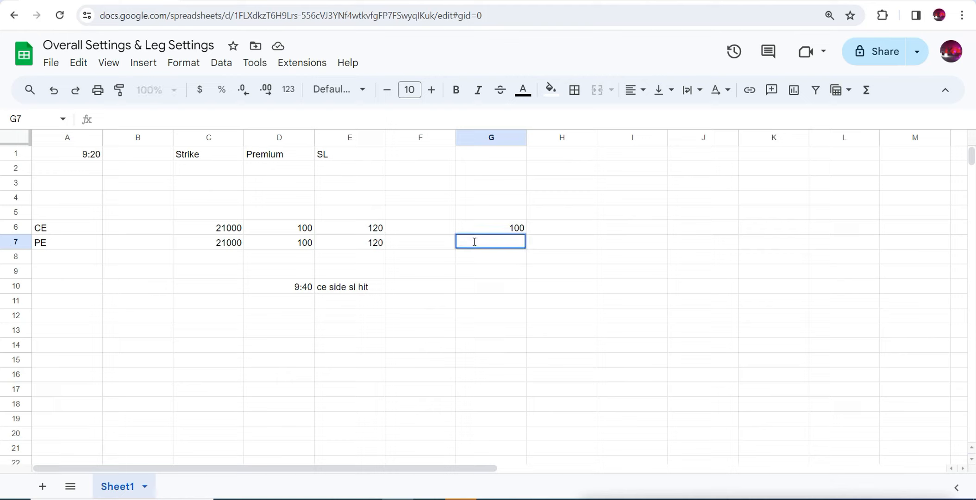
left_click(309, 245)
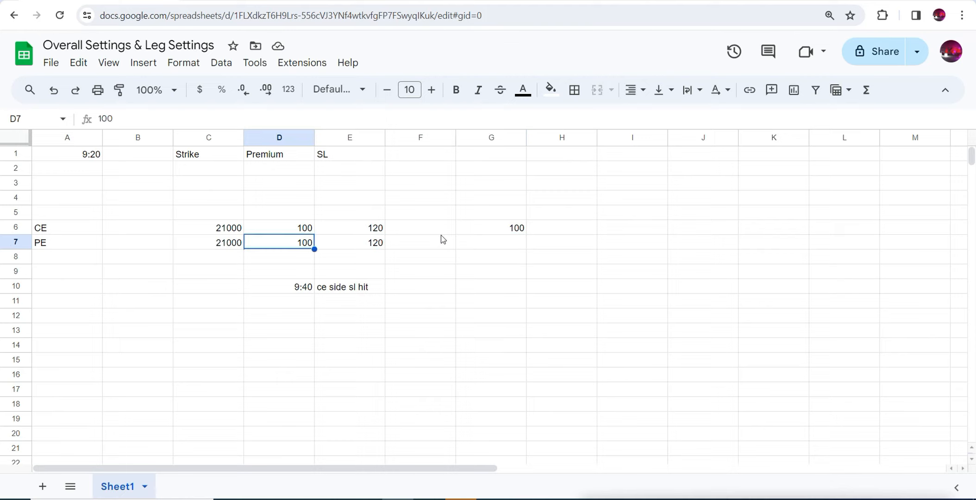
double_click(477, 242)
type("100")
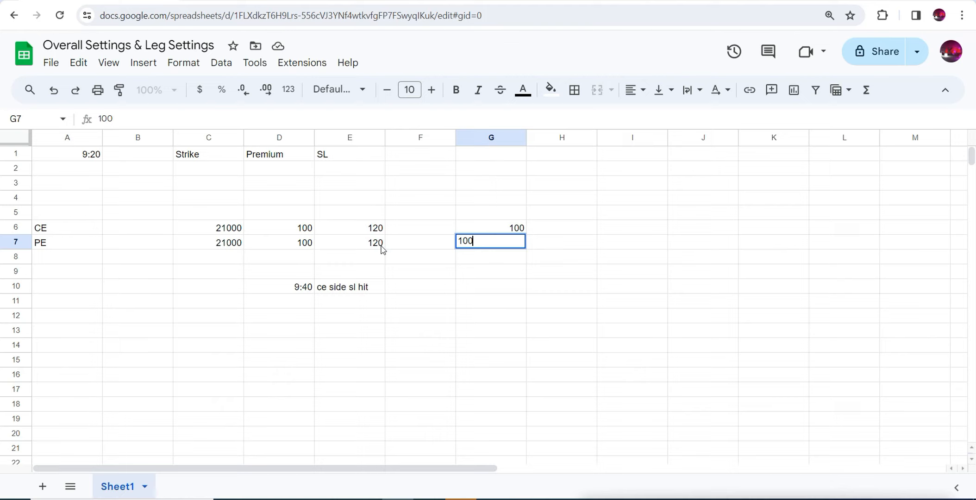
left_click(71, 246)
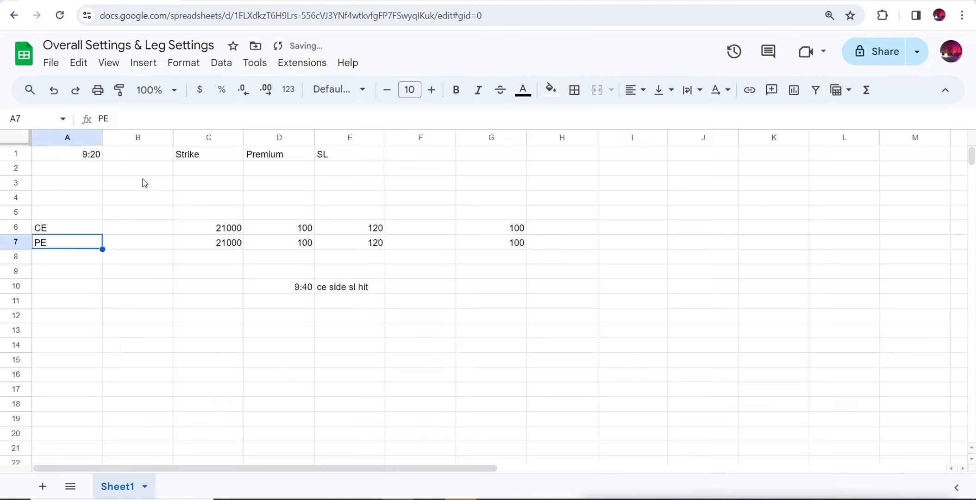
Switch to AlgoTest and set Trail SL to Break-even price to All Legs, comparing it with SL Legs
left_click(408, 2)
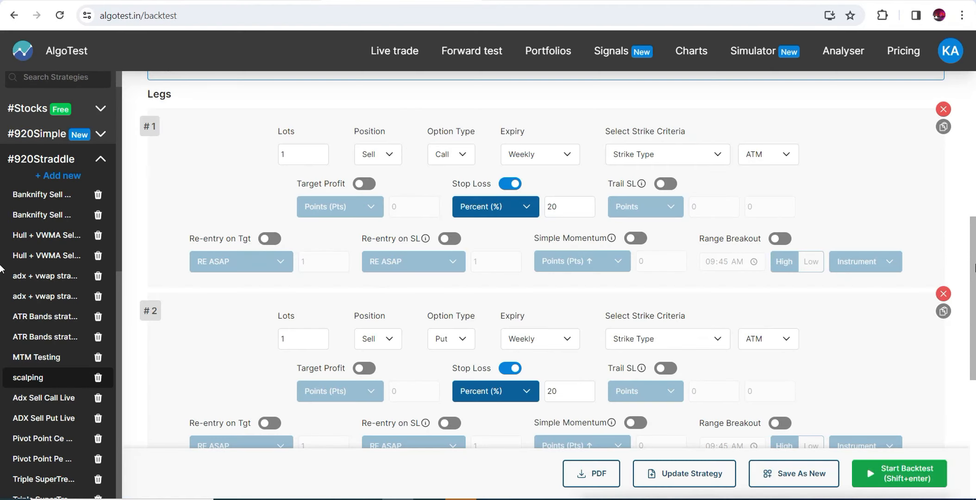
left_click_drag(973, 265, 970, 172)
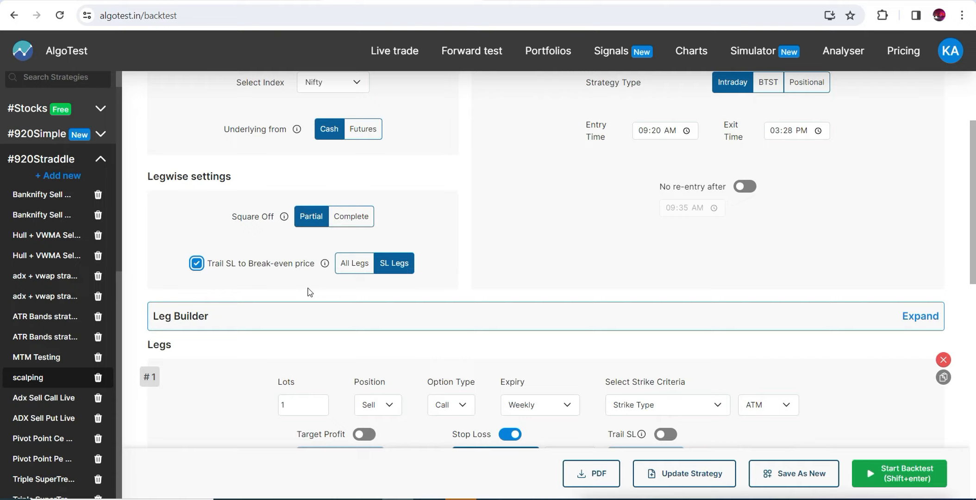
left_click(347, 266)
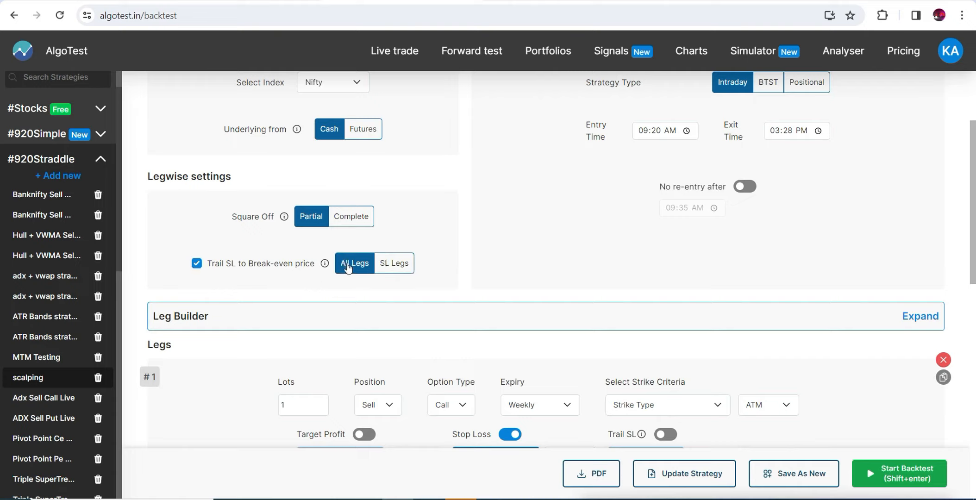
left_click(391, 271)
left_click(357, 272)
Duplicate the put leg as a third leg and turn off the copy's Stop Loss
left_click_drag(975, 169, 974, 304)
left_click(943, 205)
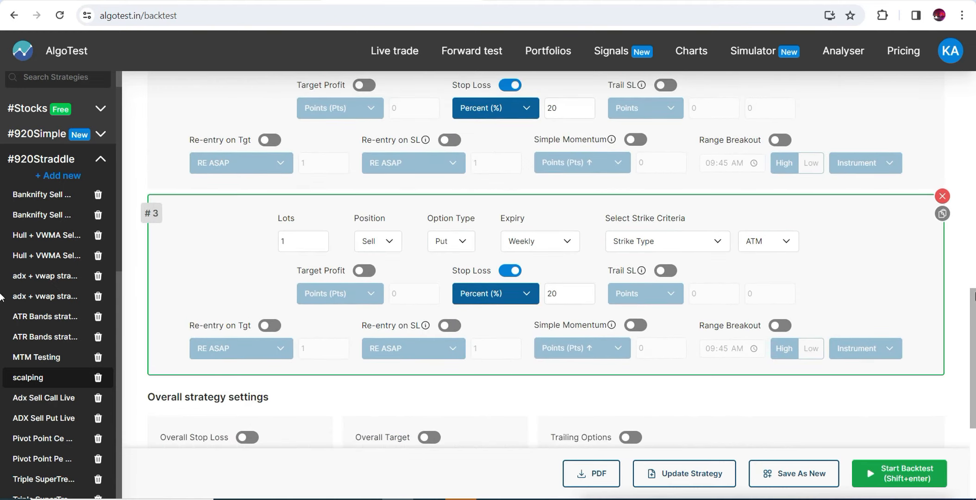
left_click(510, 270)
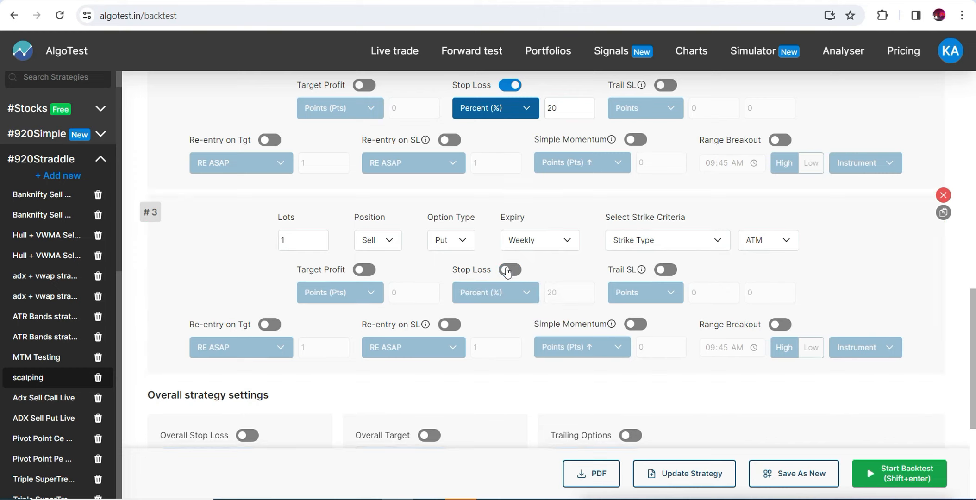
Compare the three legs' Stop Loss settings and set Trail SL to Break-even price to SL Legs
scroll(459, 203, "up", 10)
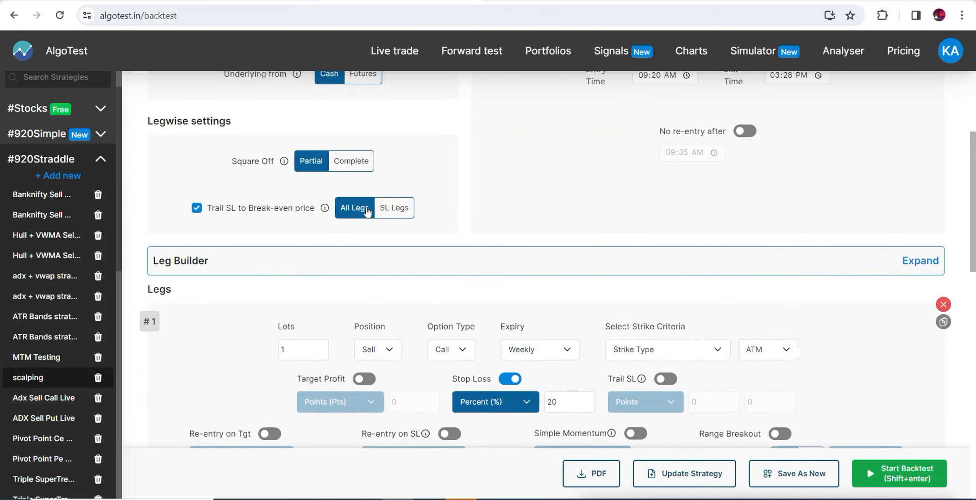
scroll(364, 211, "down", 4)
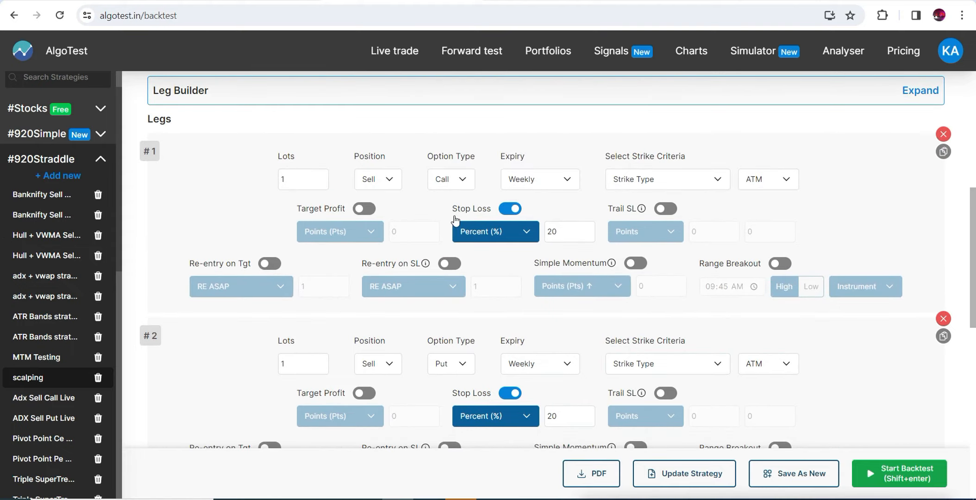
scroll(3, 275, "down", 5)
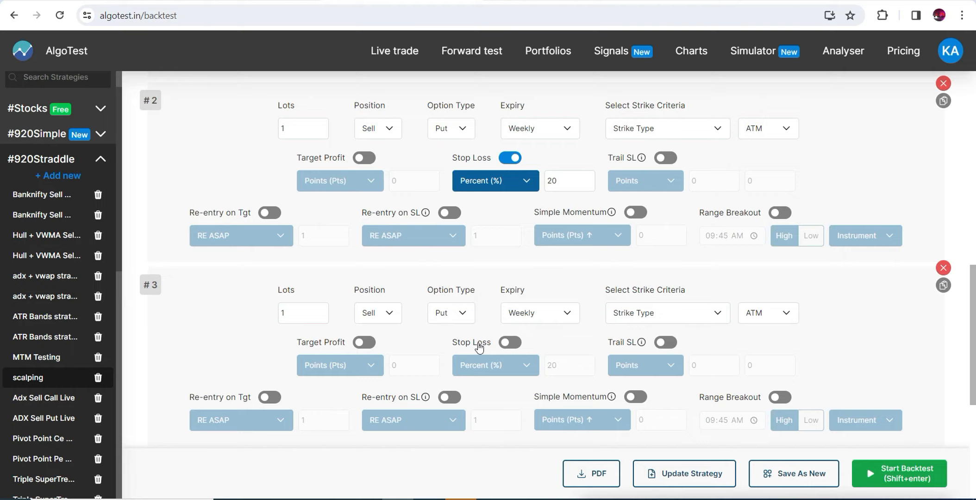
scroll(436, 227, "up", 8)
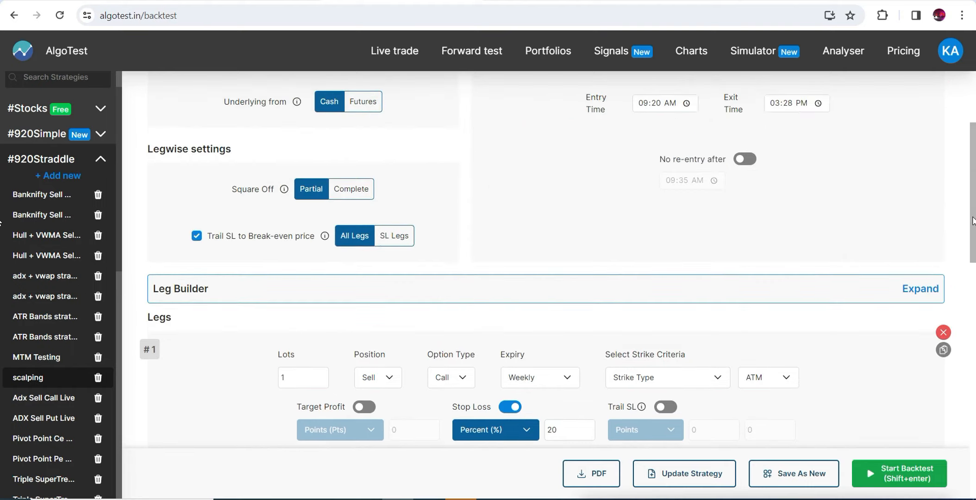
left_click(394, 236)
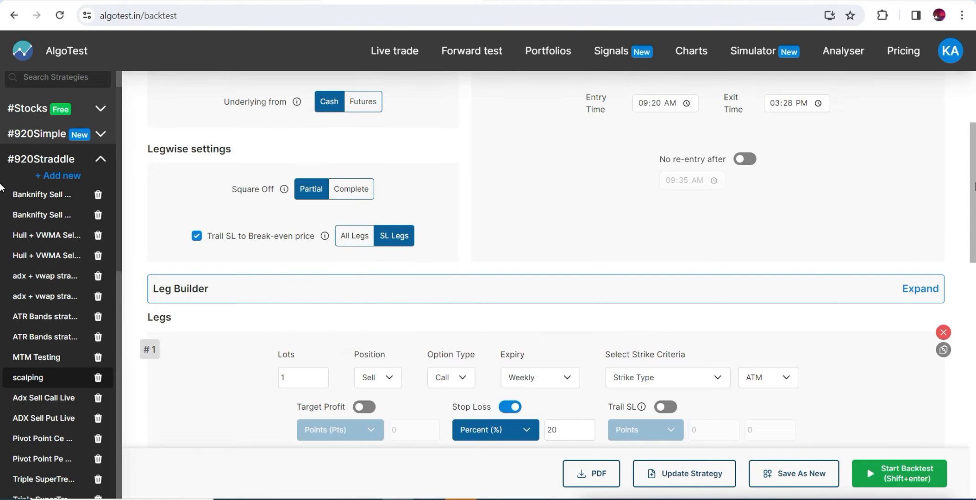
Examine the Stop Loss settings of all three legs to see which ones have a stop loss enabled
left_click_drag(972, 193, 975, 331)
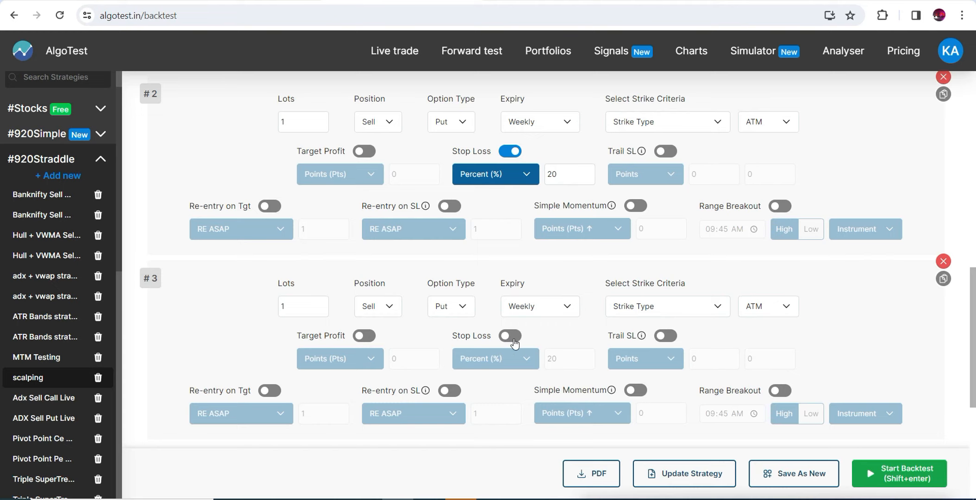
scroll(968, 357, "up", 3)
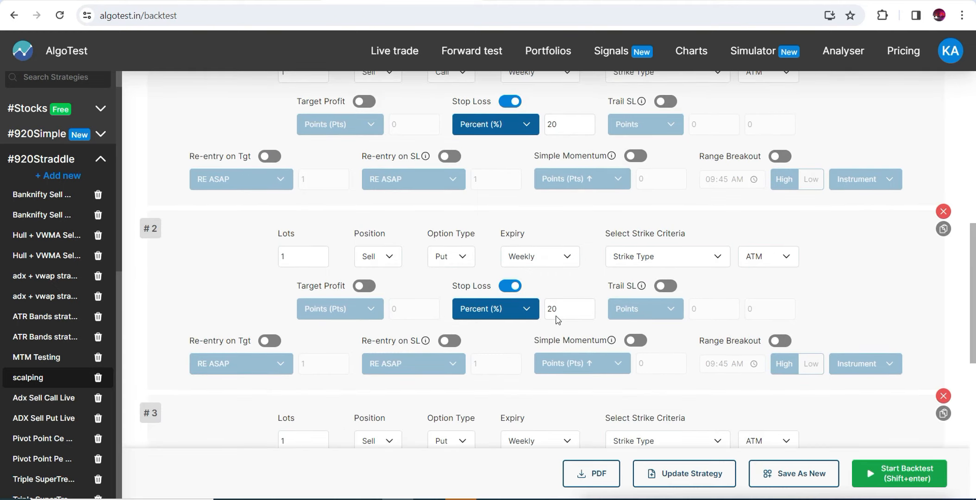
scroll(509, 185, "up", 1)
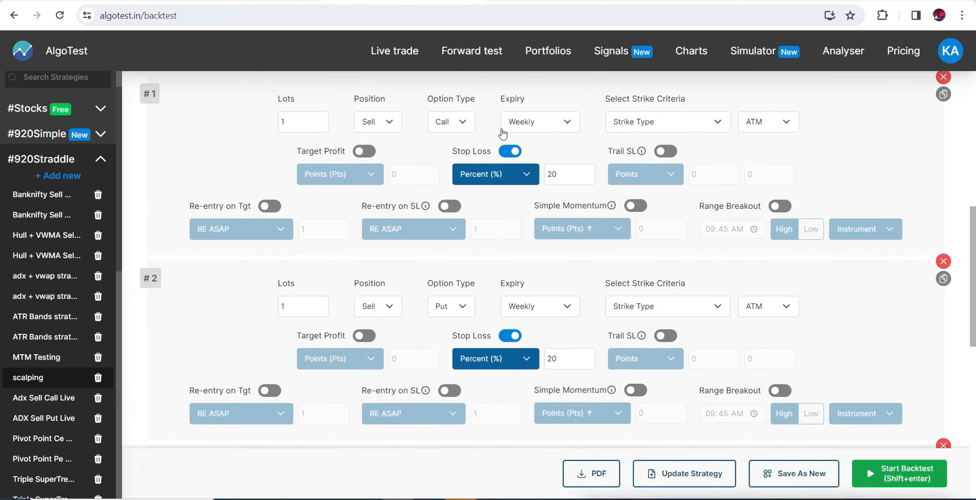
left_click(571, 178)
scroll(2, 324, "down", 5)
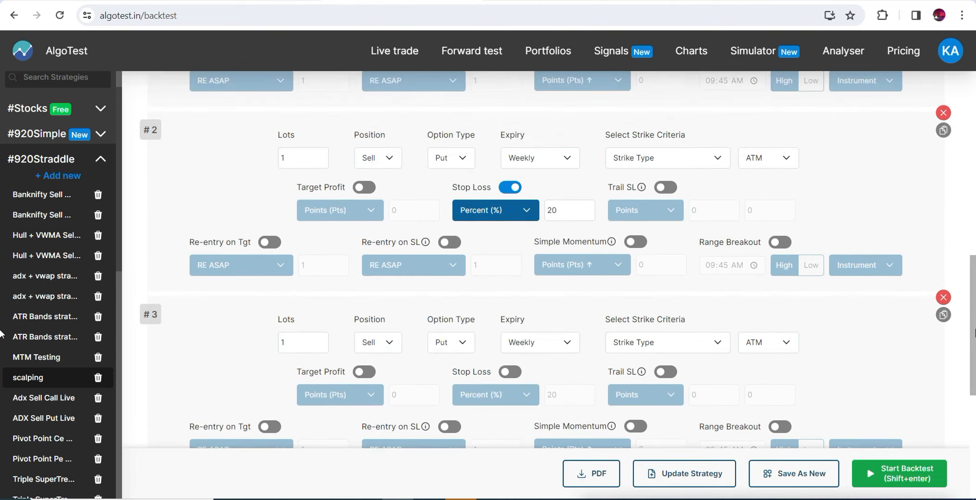
scroll(572, 318, "up", 1)
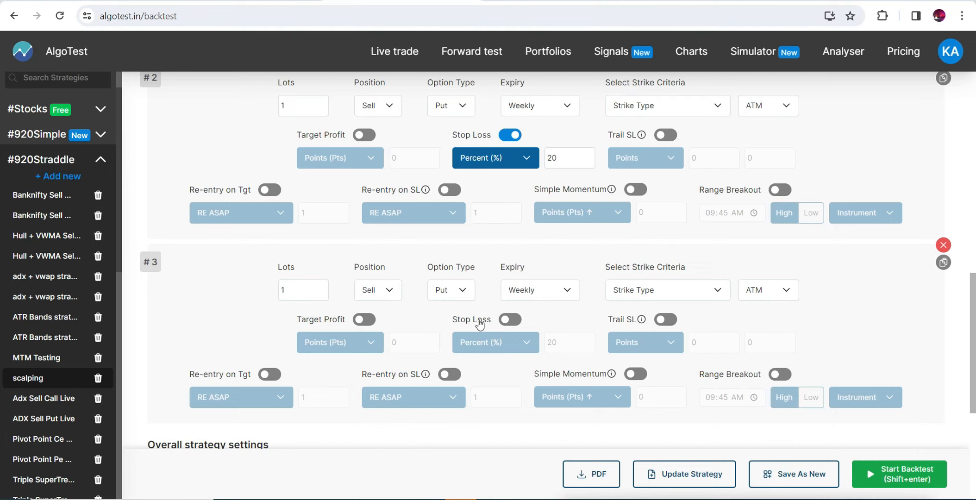
scroll(947, 189, "up", 8)
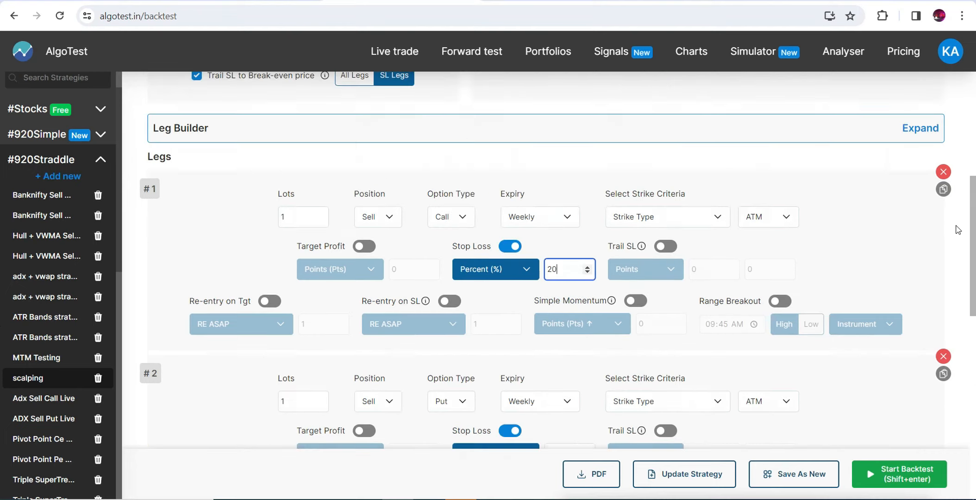
Compare All Legs with SL Legs for Trail SL to Break-even price, ending on SL Legs, and turn the setting off
left_click(345, 218)
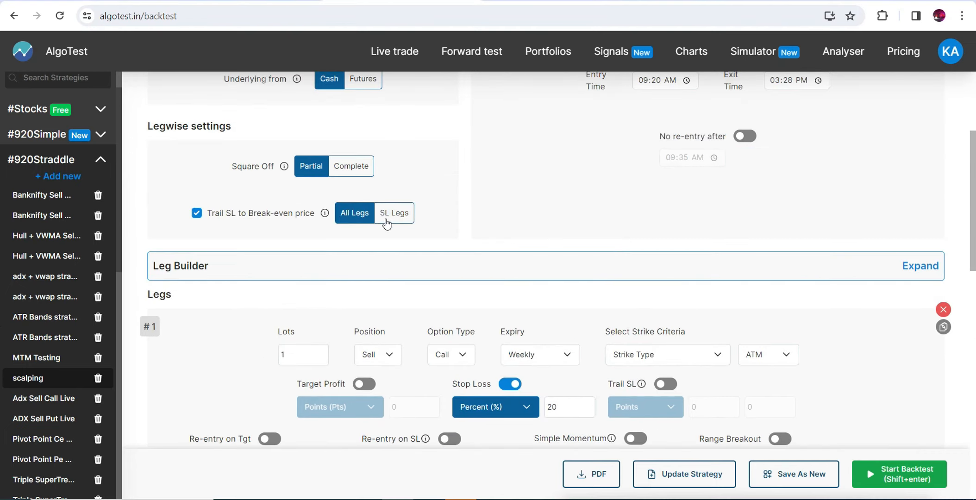
left_click(382, 216)
left_click(360, 213)
left_click(399, 222)
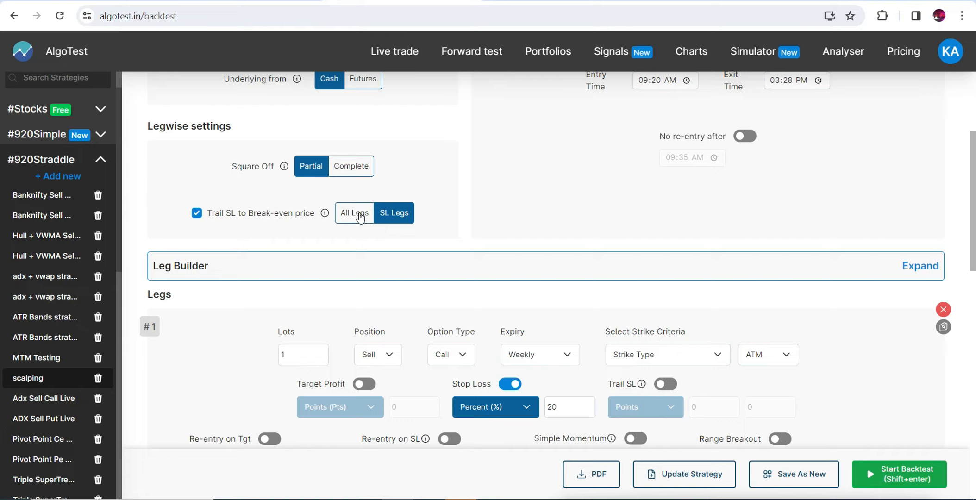
left_click(197, 213)
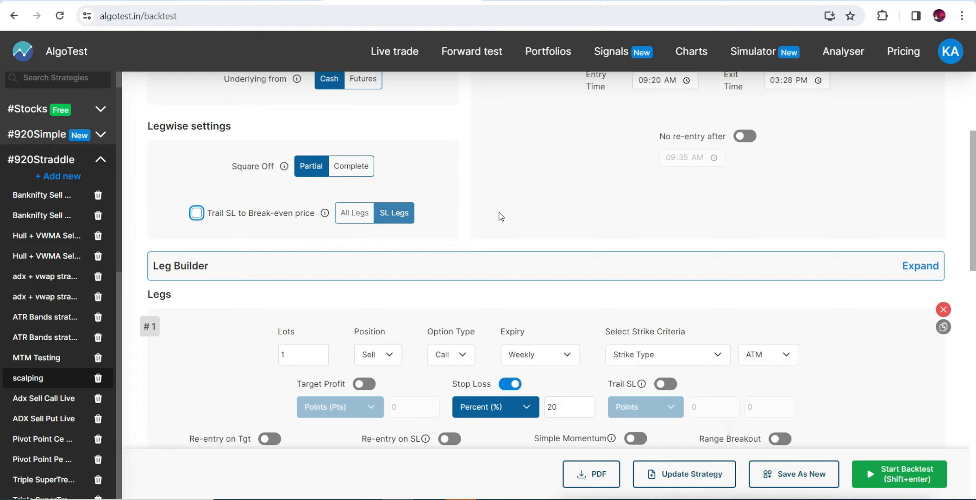
Turn on No re-entry after in the entry settings and set its time to 11:45 AM
scroll(964, 240, "up", 3)
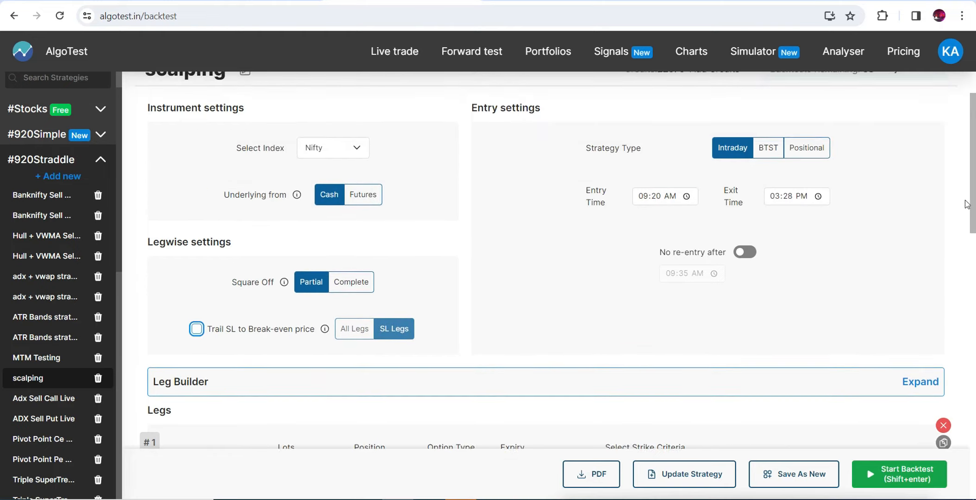
left_click(746, 260)
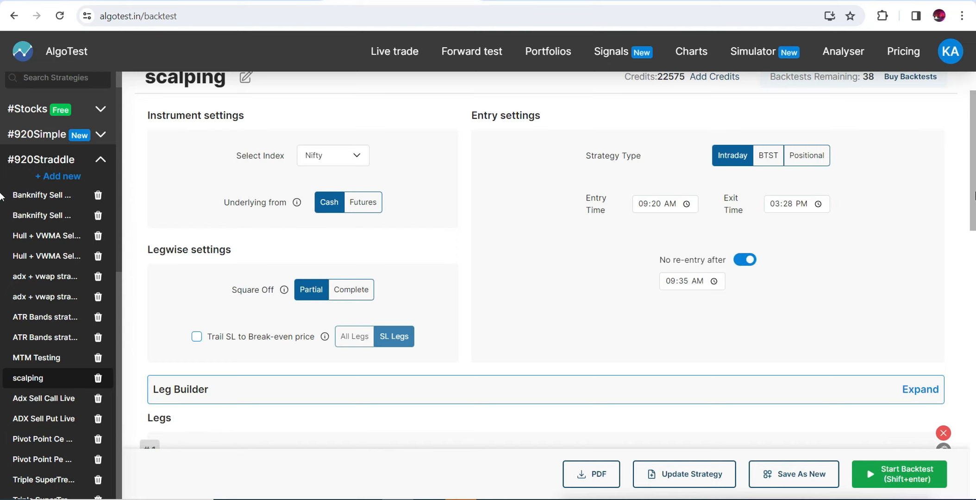
scroll(964, 209, "down", 2)
left_click(673, 188)
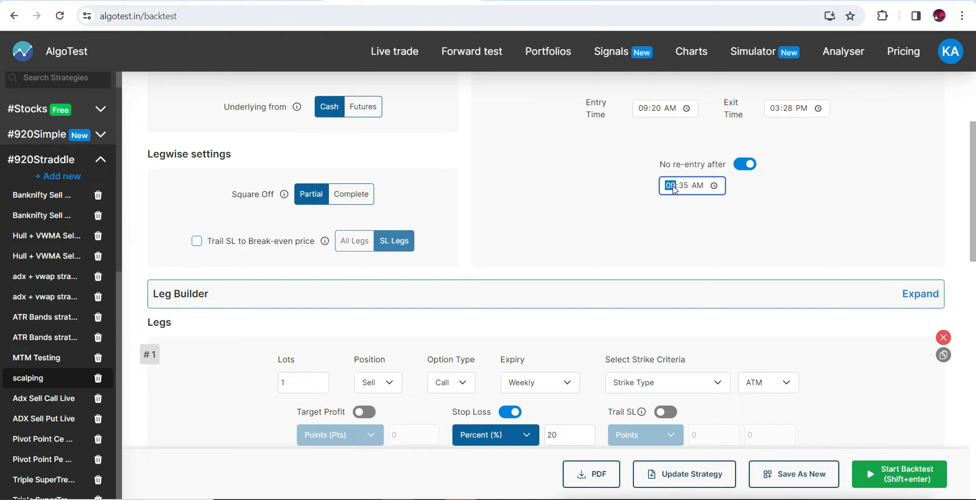
type("11")
left_click(721, 251)
Turn on Re-entry on SL for the call leg and the put leg, and delete the third leg
left_click_drag(974, 170, 974, 287)
left_click(449, 245)
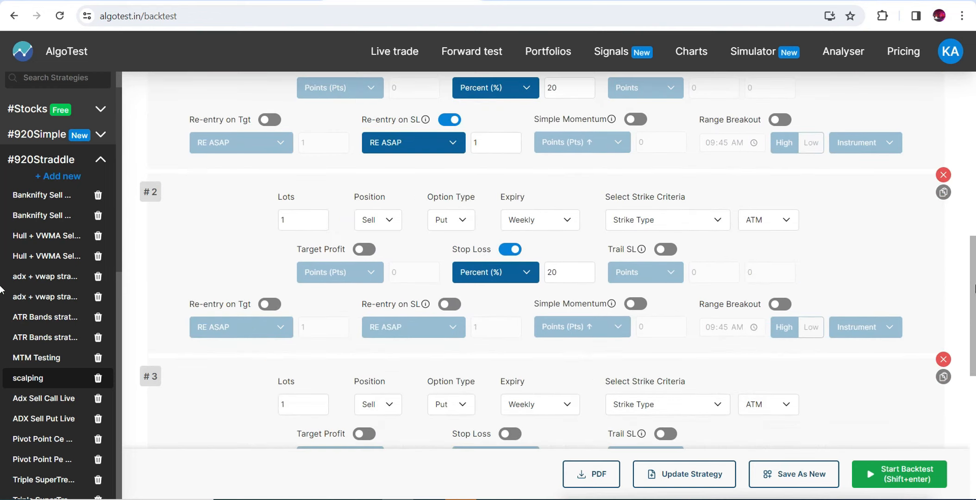
left_click(449, 305)
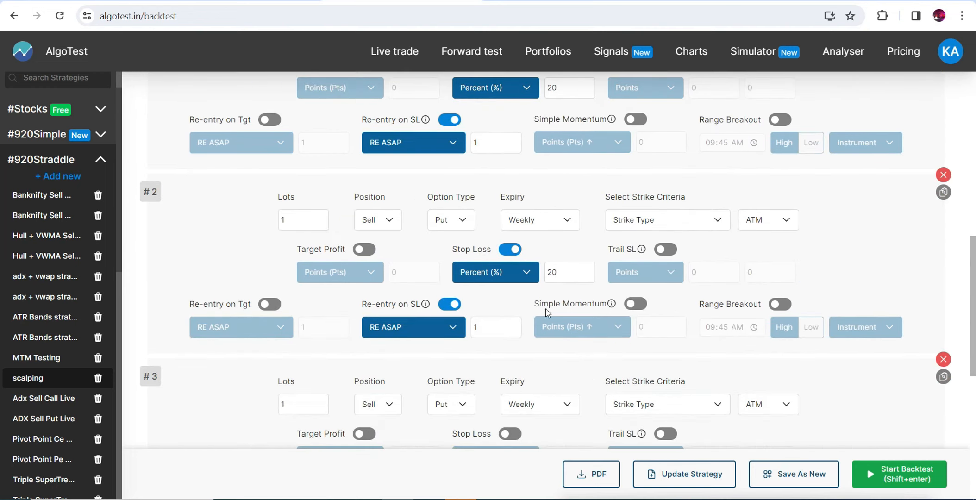
left_click(944, 361)
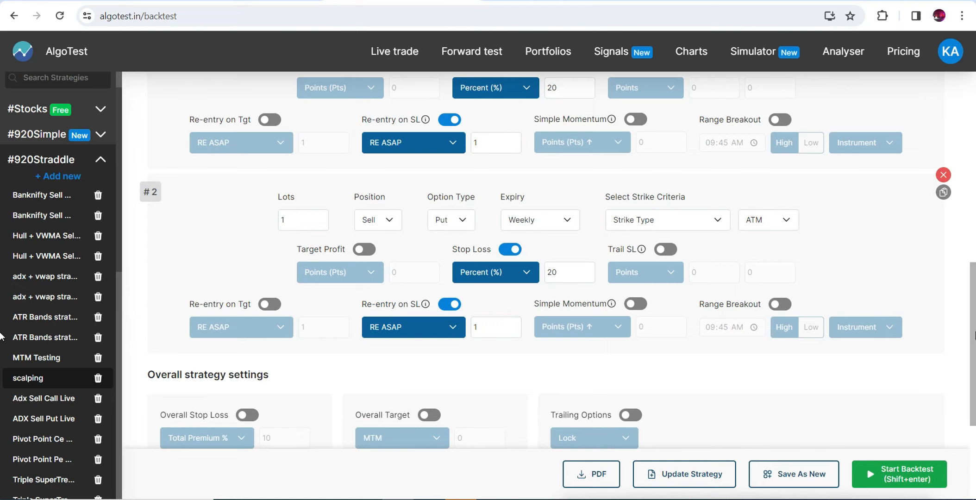
Examine the No re-entry after time alongside leg 1's re-entry settings, toggling Re-entry on Tgt on and off again
scroll(967, 309, "up", 3)
scroll(967, 309, "up", 5)
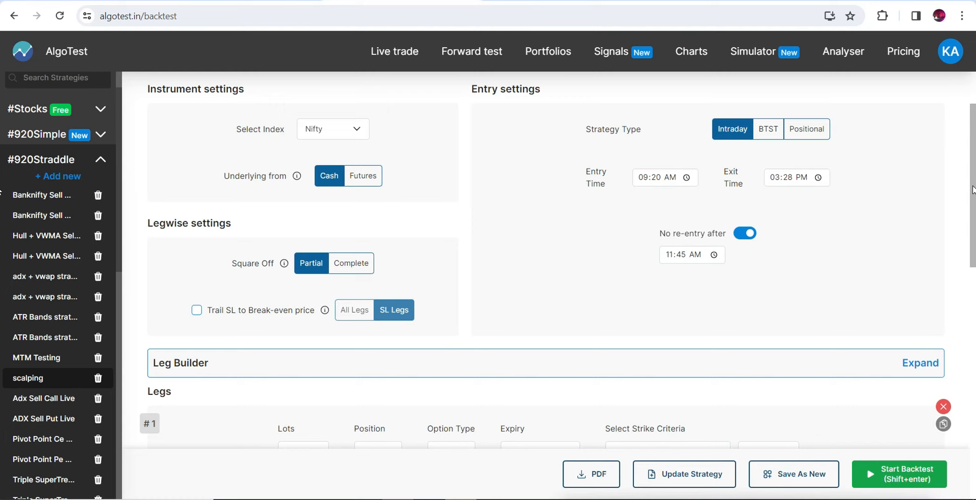
scroll(973, 190, "down", 2)
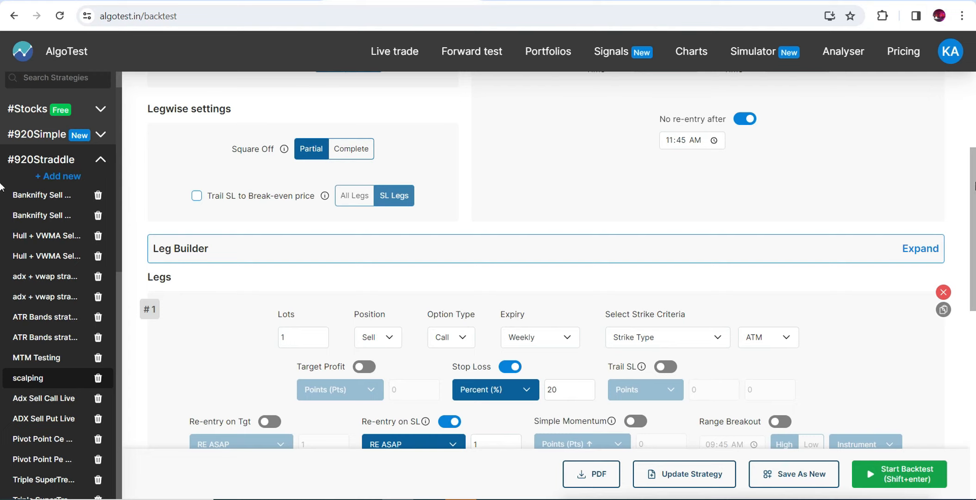
scroll(971, 182, "up", 1)
left_click_drag(971, 181, 970, 169)
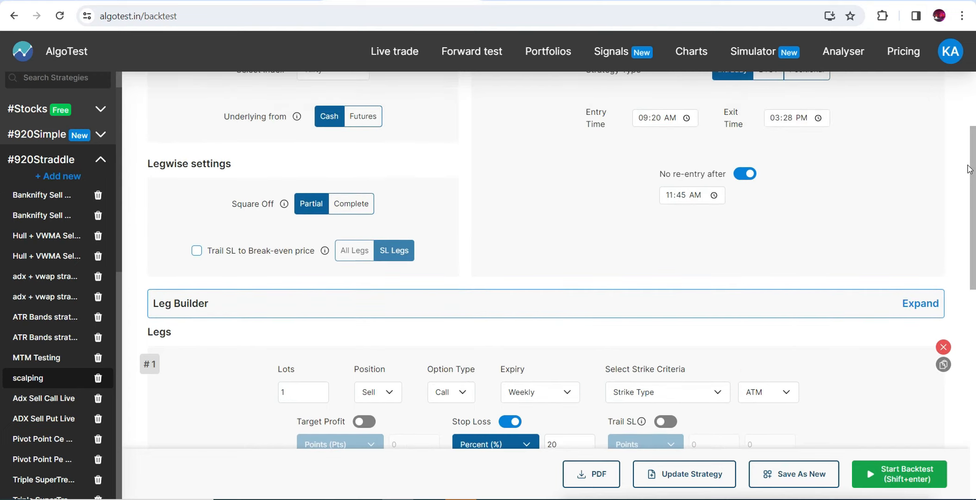
scroll(969, 169, "down", 2)
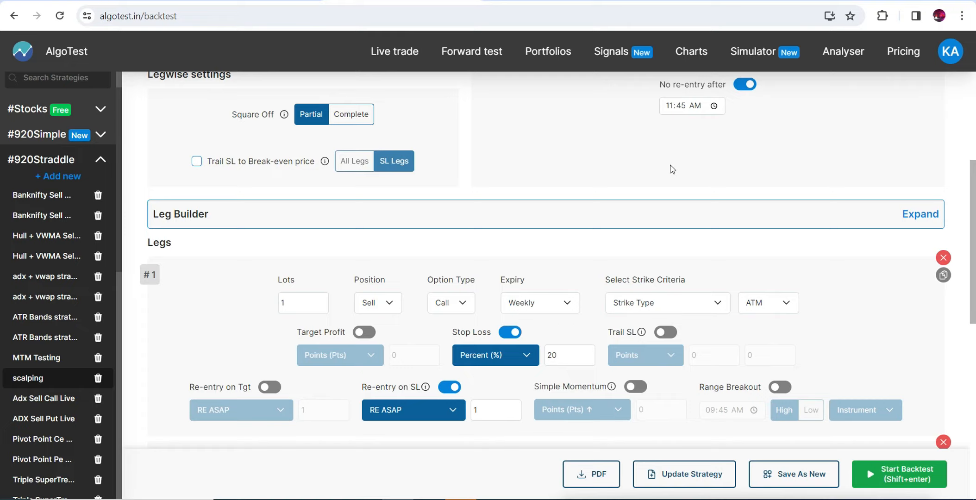
left_click(680, 106)
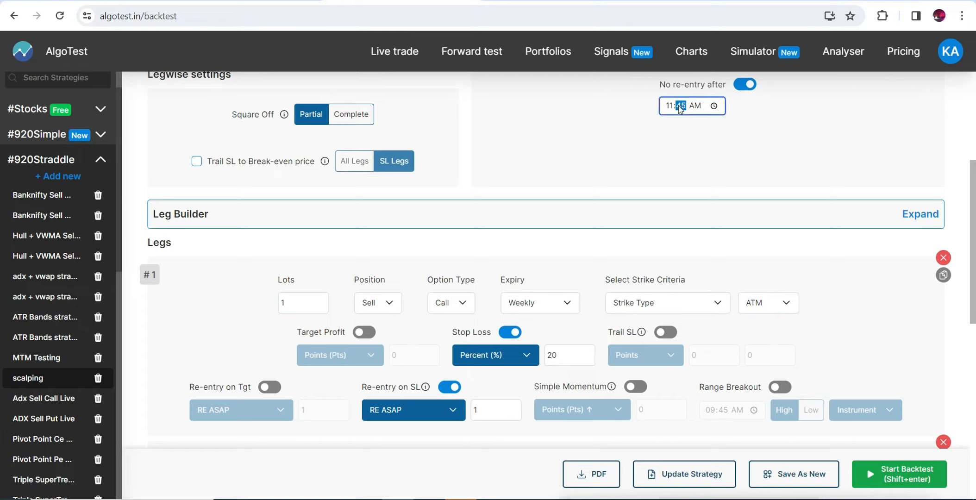
left_click(677, 162)
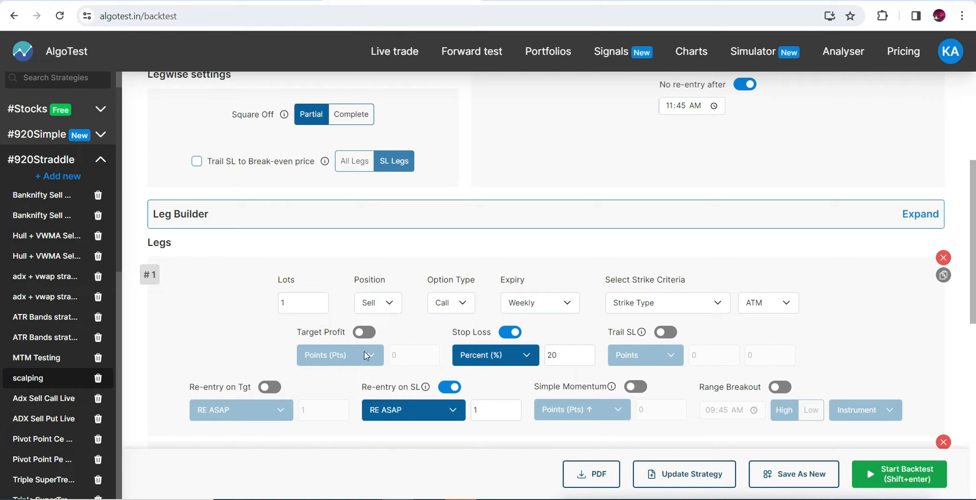
left_click(268, 390)
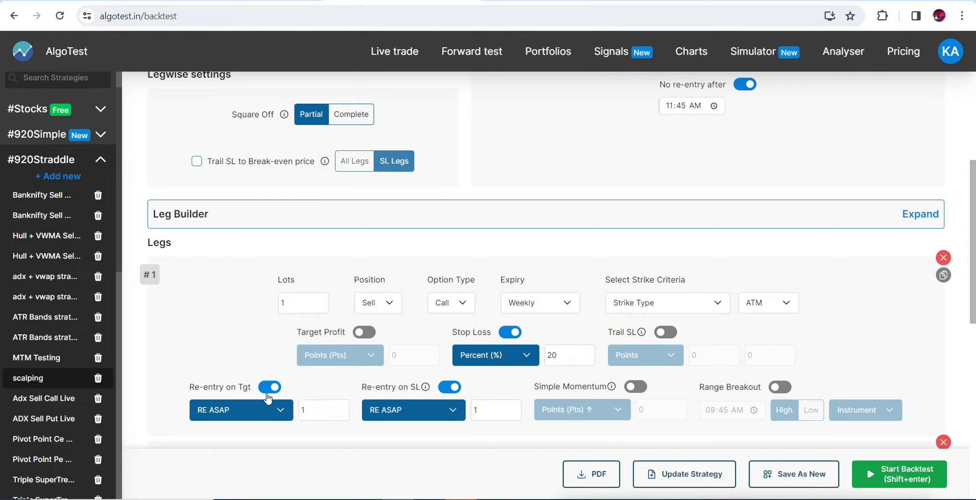
left_click(269, 389)
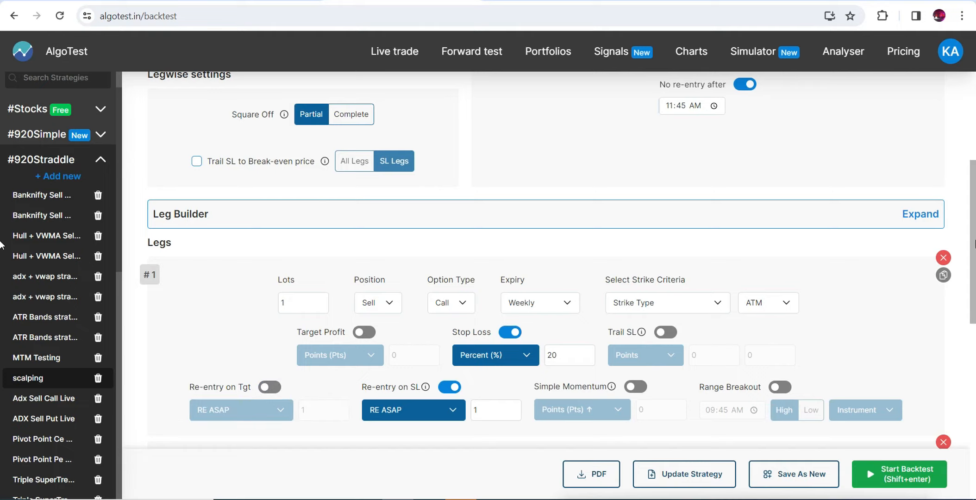
Turn off Re-entry on SL for both legs and disable No re-entry after
scroll(974, 282, "down", 2)
scroll(1, 283, "down", 2)
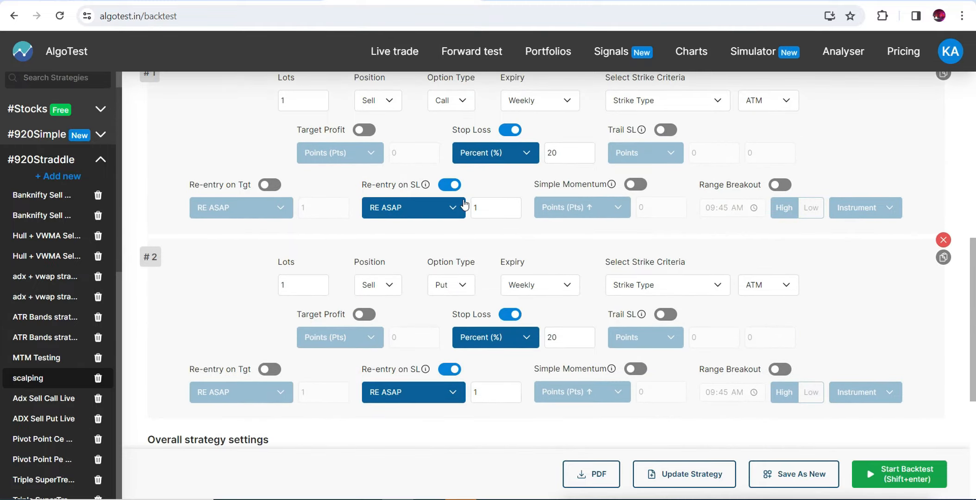
left_click(453, 187)
left_click(450, 369)
scroll(824, 191, "up", 6)
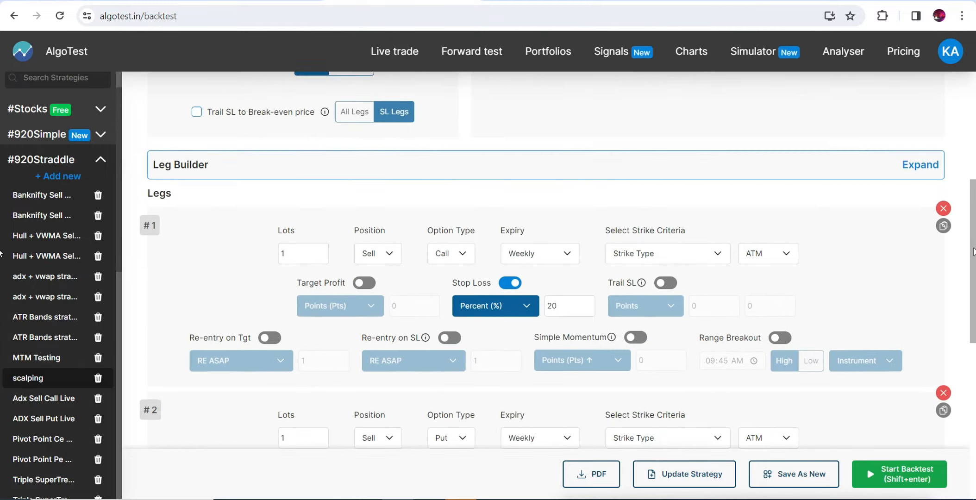
left_click(746, 166)
Turn on Overall Stop Loss in the overall strategy settings and set it to MTM with a value of 1000
scroll(2, 213, "down", 10)
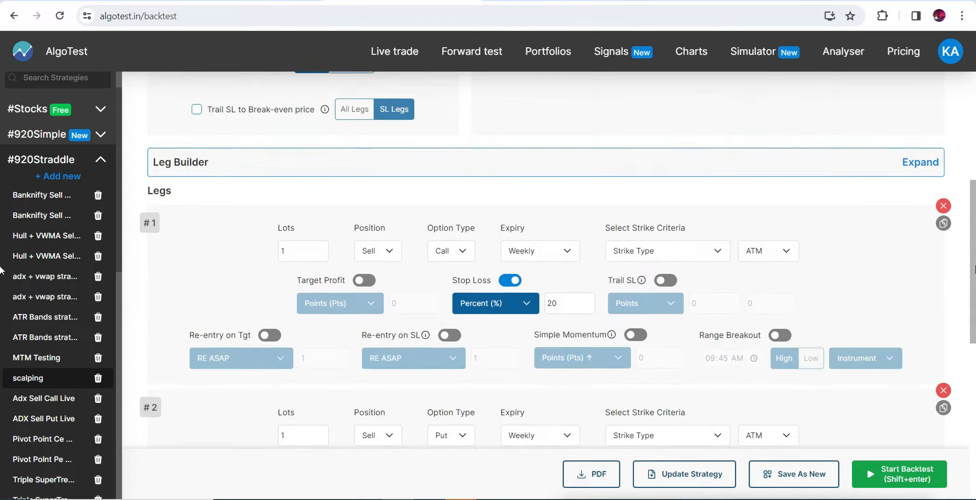
scroll(2, 413, "down", 1)
scroll(2, 401, "up", 1)
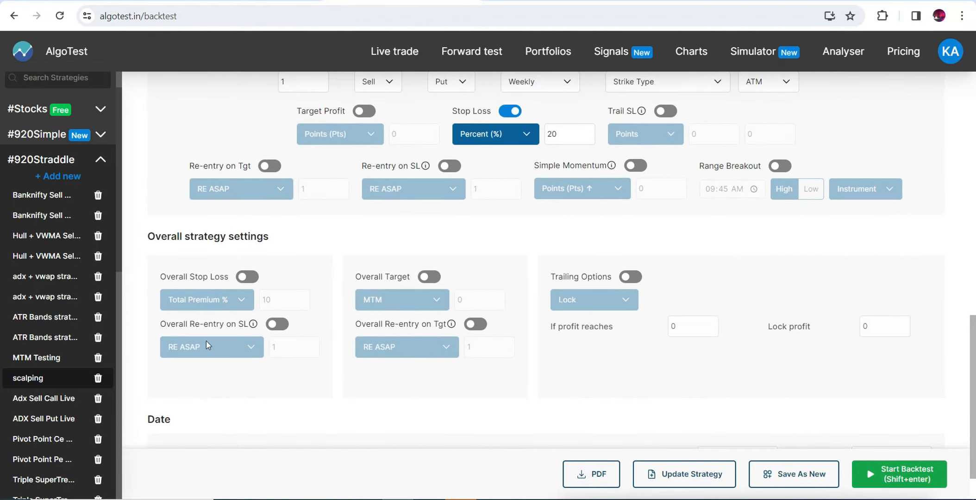
left_click_drag(267, 237, 151, 239)
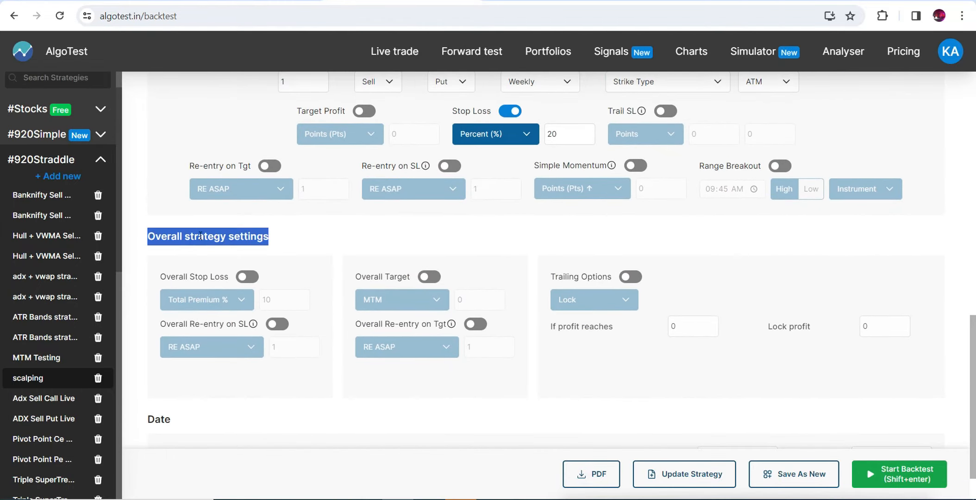
left_click(229, 232)
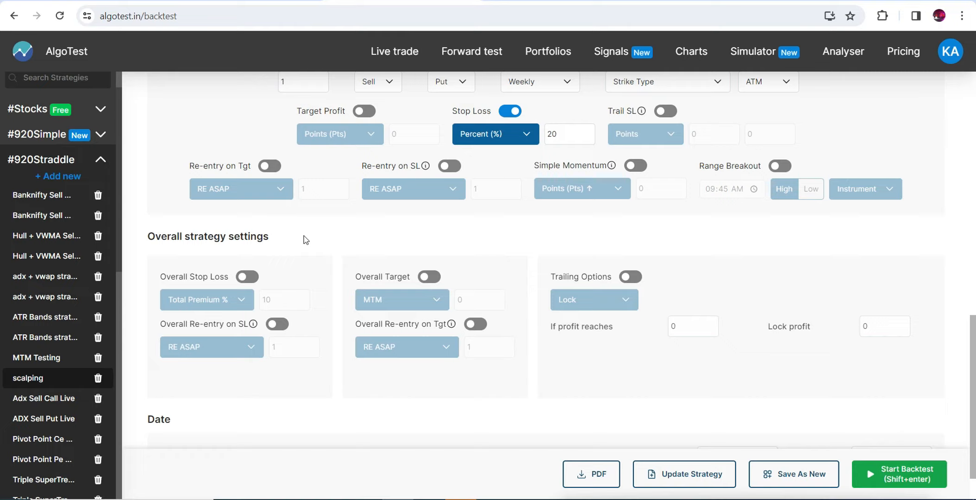
left_click(249, 277)
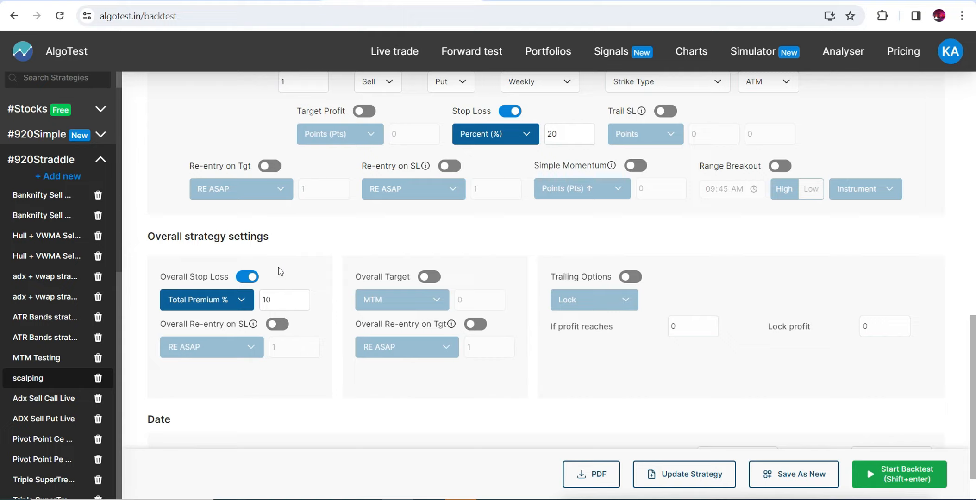
left_click(221, 305)
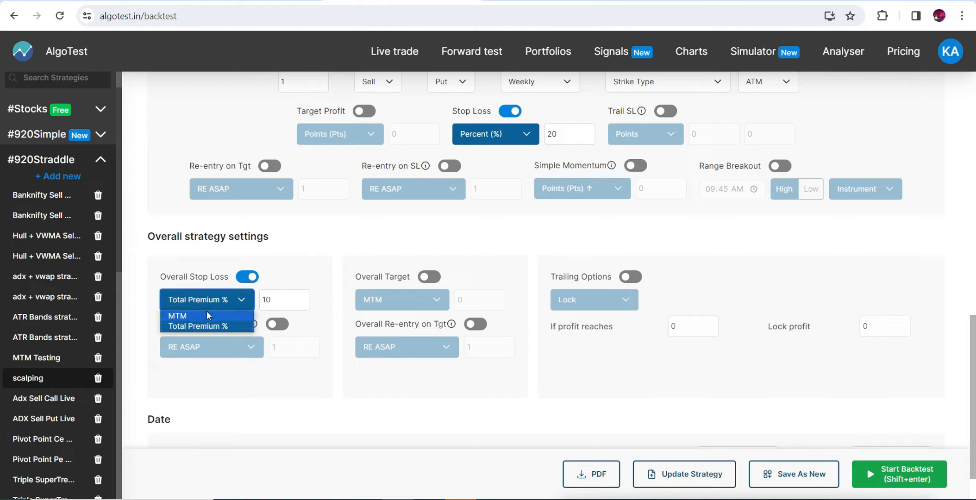
left_click(201, 314)
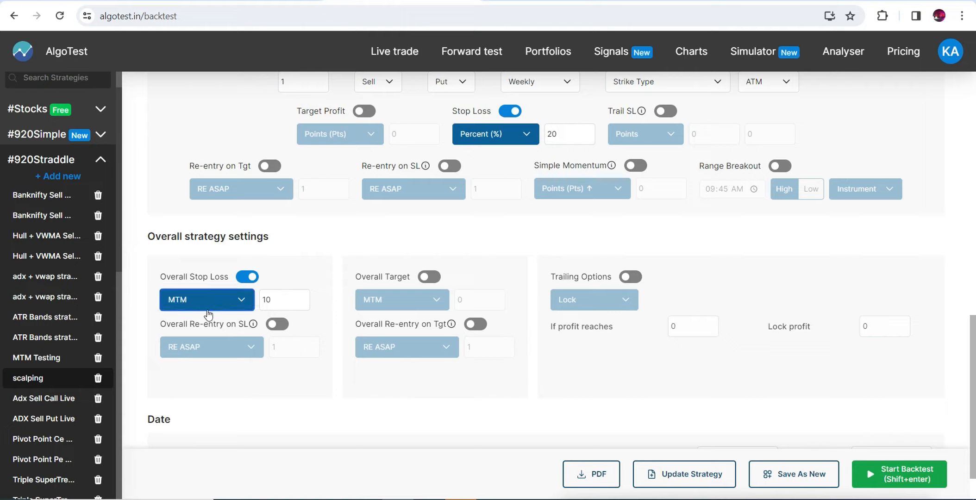
left_click(279, 302)
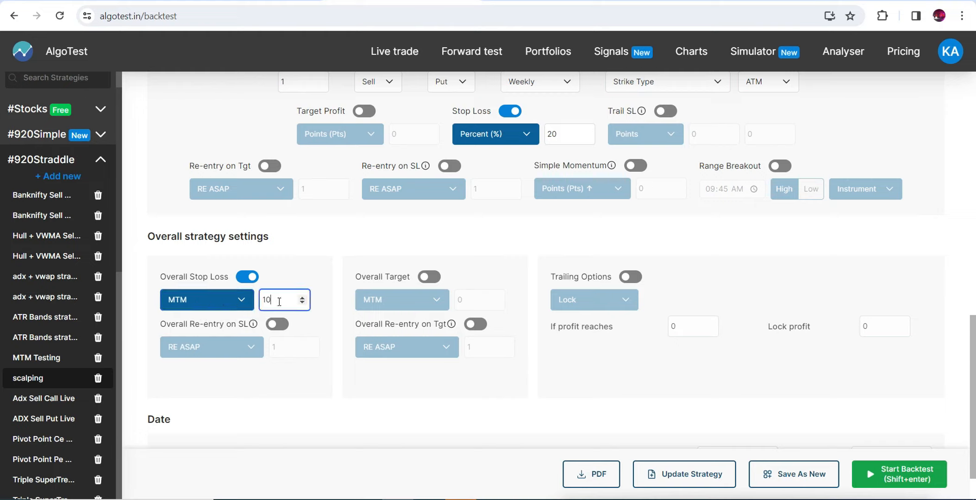
type("00")
left_click(327, 253)
Change the Overall Stop Loss type to Total Premium % and set its value to 10
mouse_move(973, 384)
left_mouse_down()
mouse_move(973, 327)
mouse_move(975, 372)
left_mouse_up()
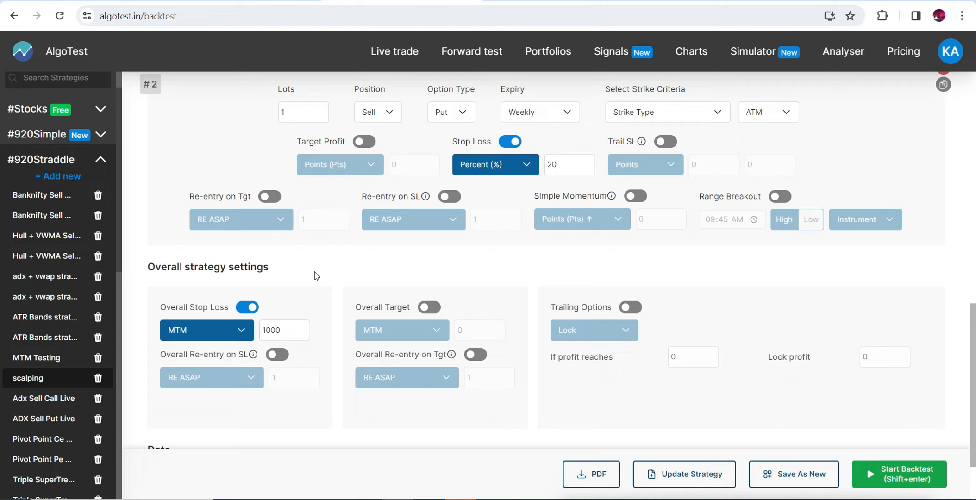
left_click(218, 338)
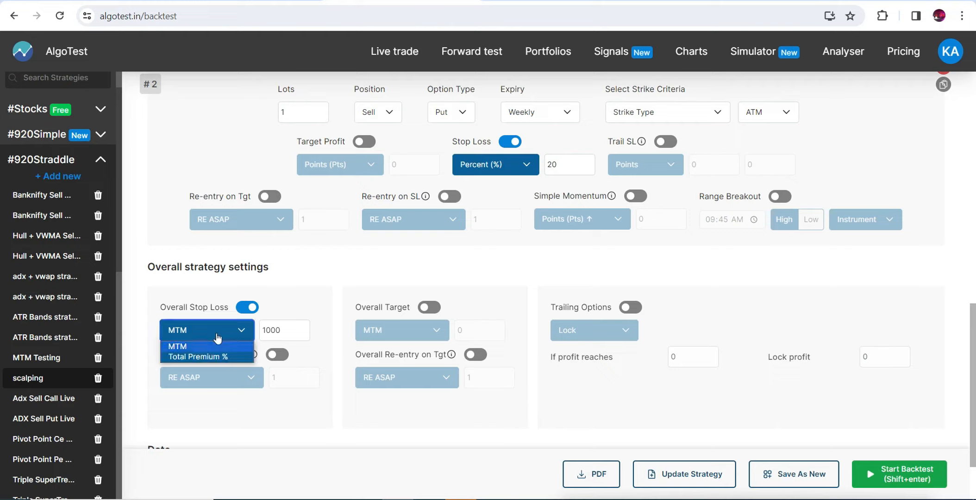
left_click(199, 356)
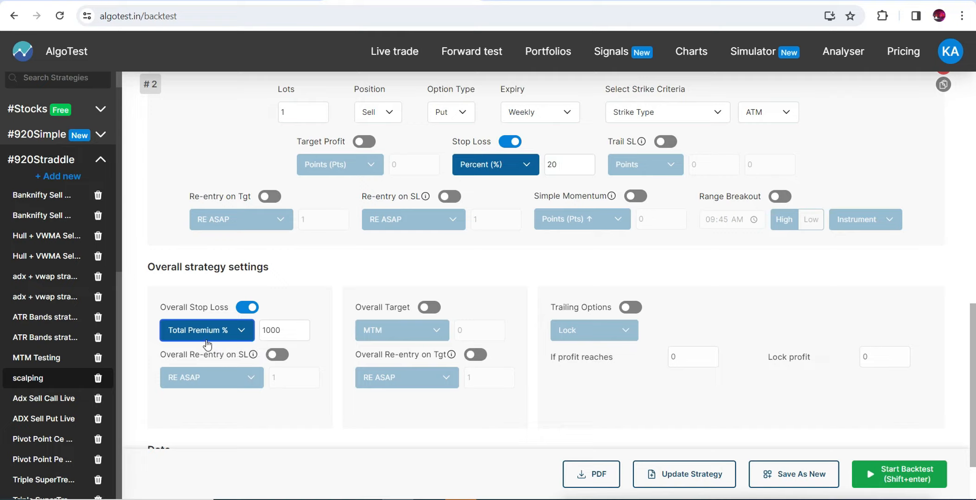
left_click(292, 329)
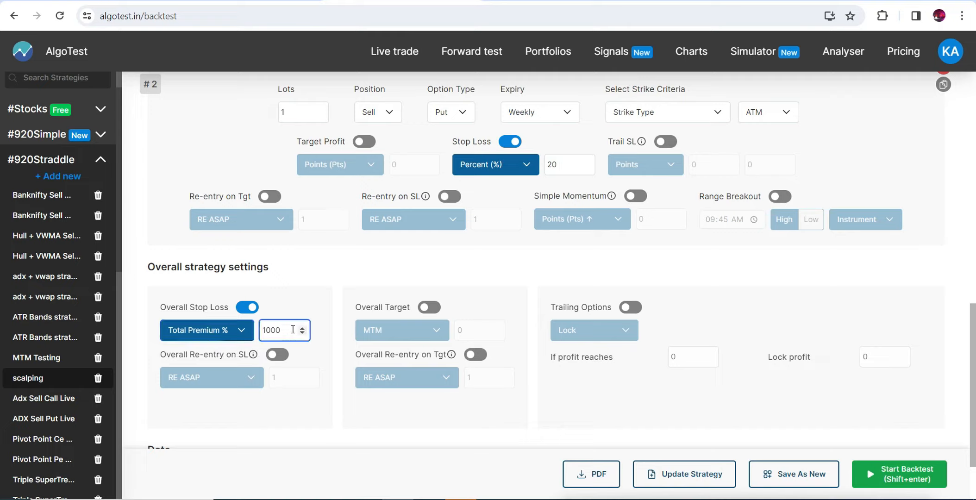
key("BackSpace")
key("BackSpace")
Switch to the Overall Settings & Leg Settings spreadsheet in Google Sheets and enter 10% in cell G10
left_click(232, 1)
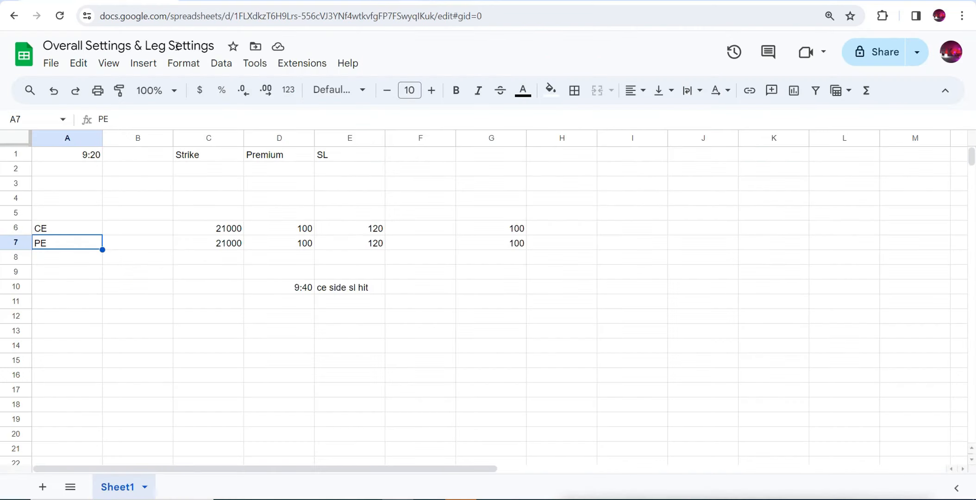
left_click(86, 227)
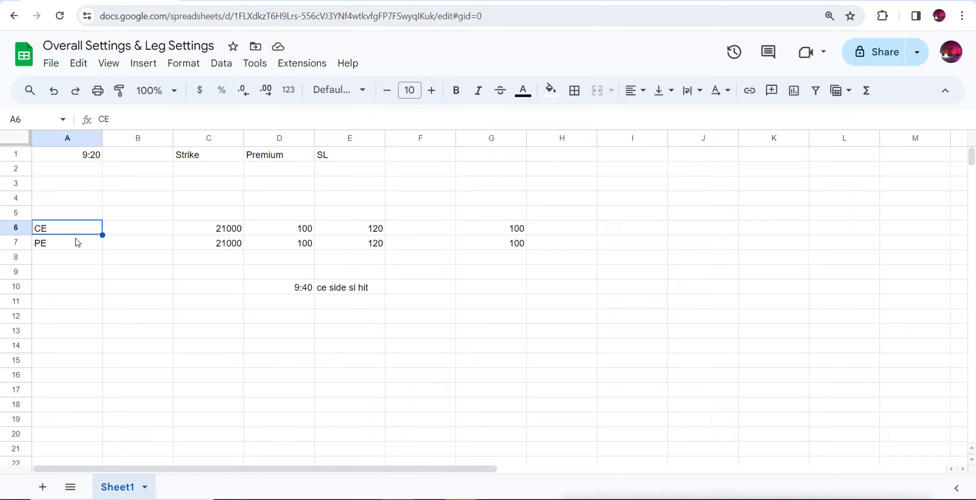
left_click(77, 241)
left_click(286, 227)
left_click(299, 241)
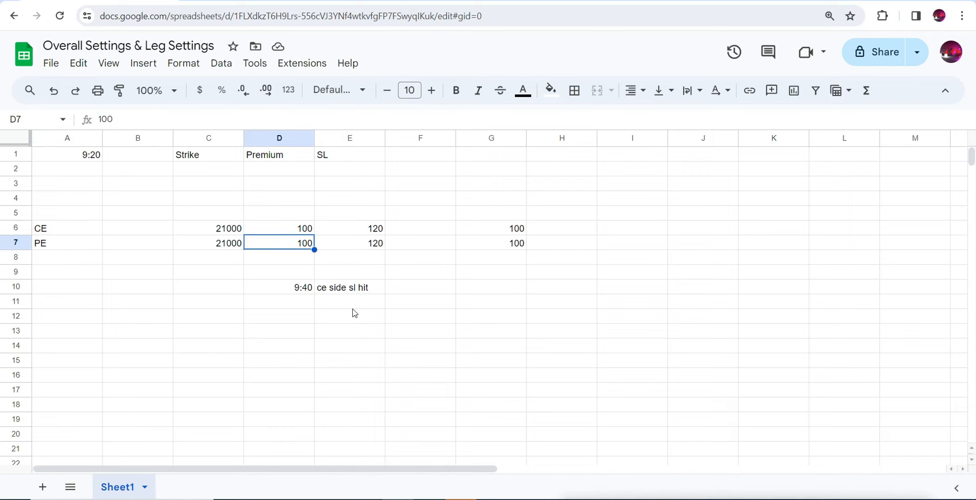
left_click(369, 293)
double_click(492, 290)
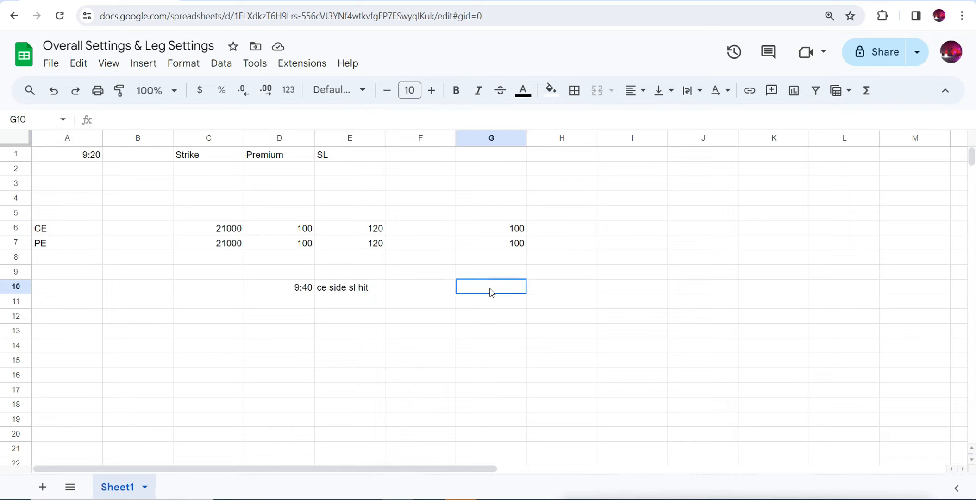
type("10")
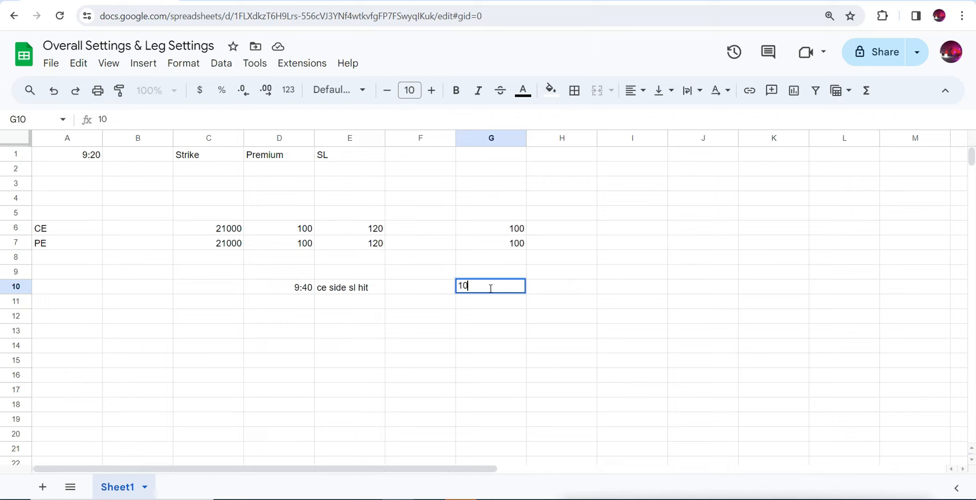
type("%")
left_click_drag(491, 287, 460, 287)
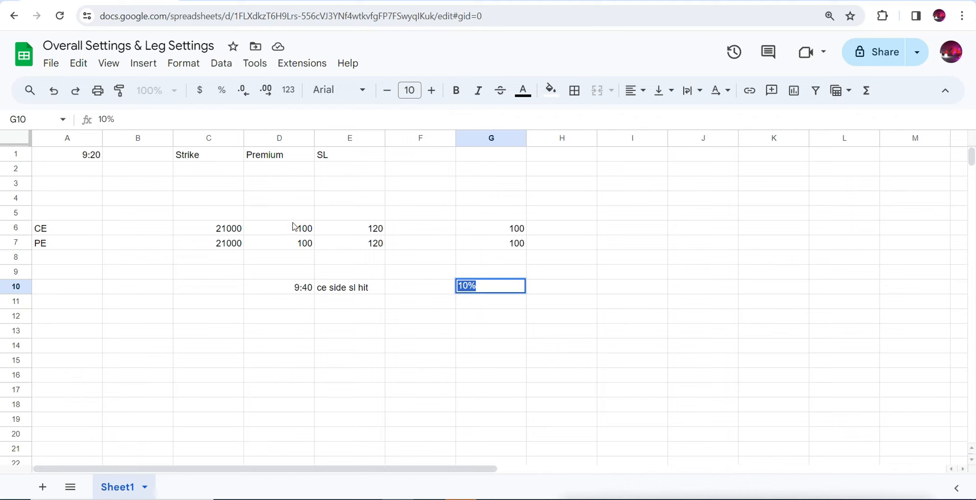
left_click(308, 234)
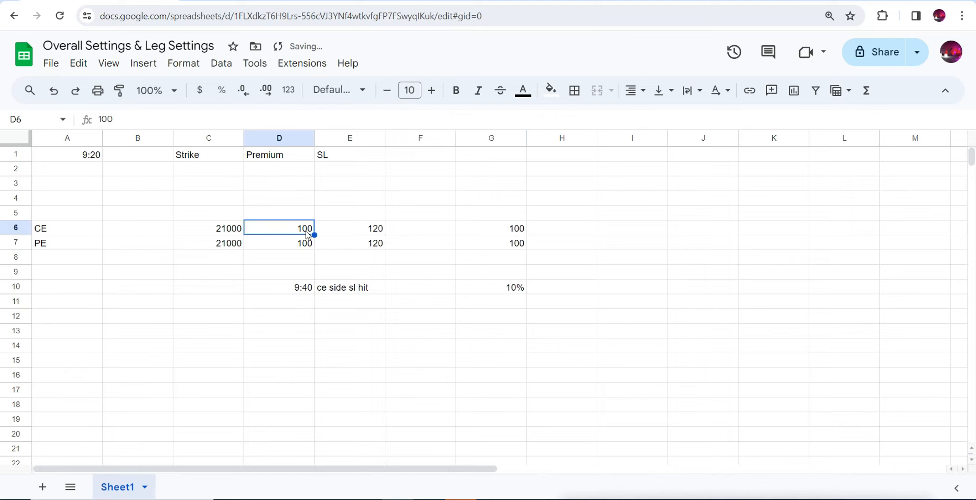
Go over the CE and PE premiums and enter 20 in cell H10 as the combined stop loss points
left_click(74, 252)
key("Up")
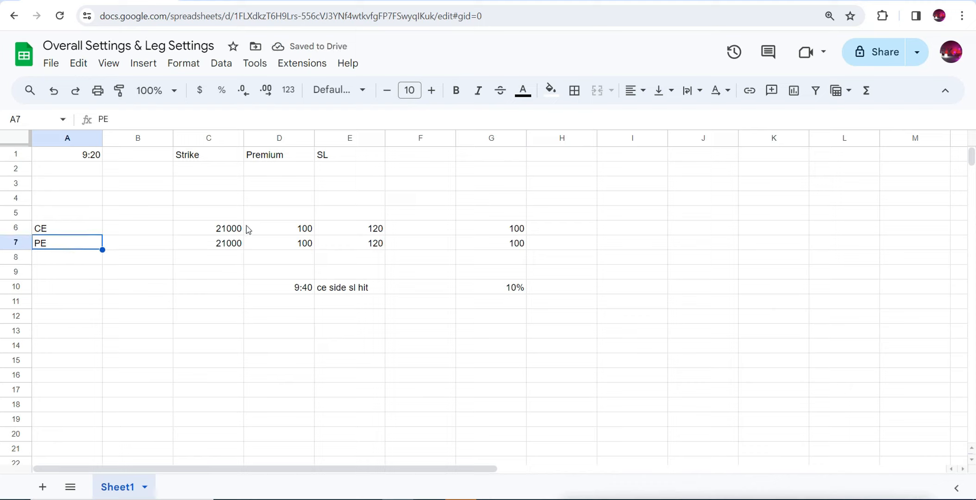
left_click(296, 244)
left_click(294, 230)
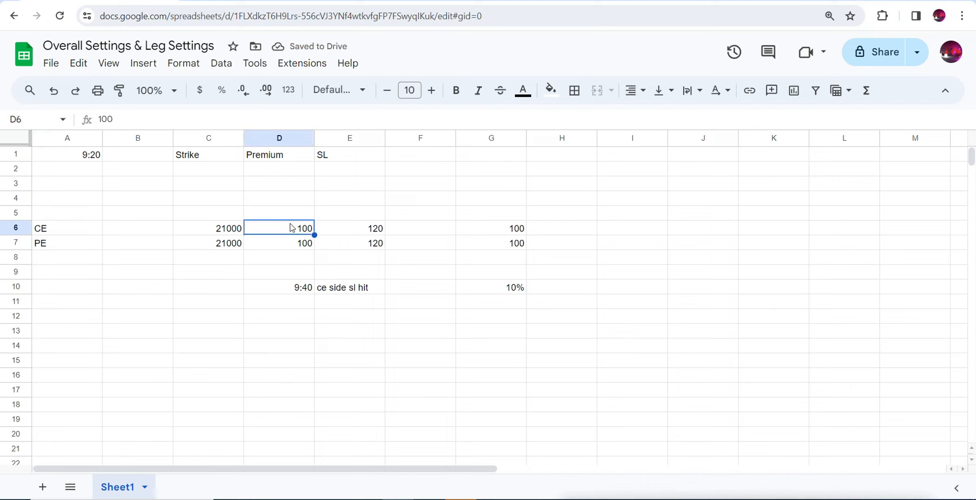
left_click(297, 242)
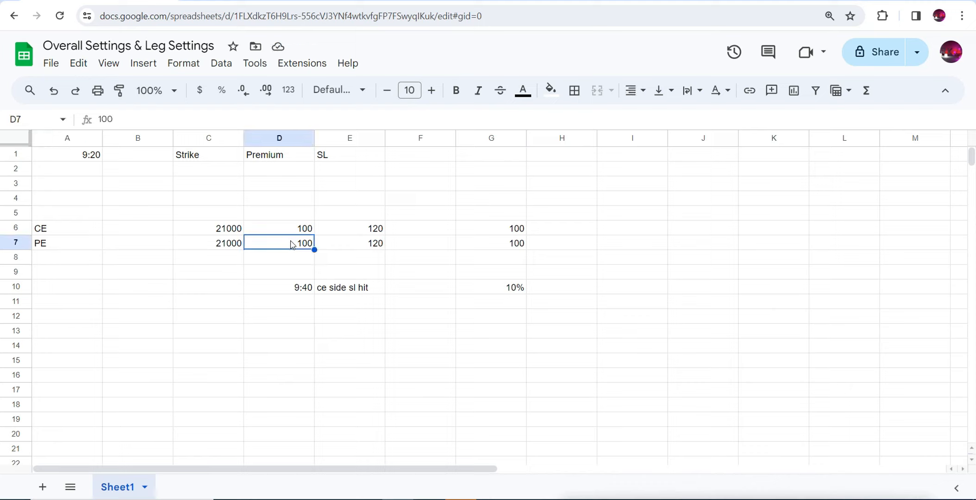
left_click(557, 294)
double_click(555, 290)
type("20")
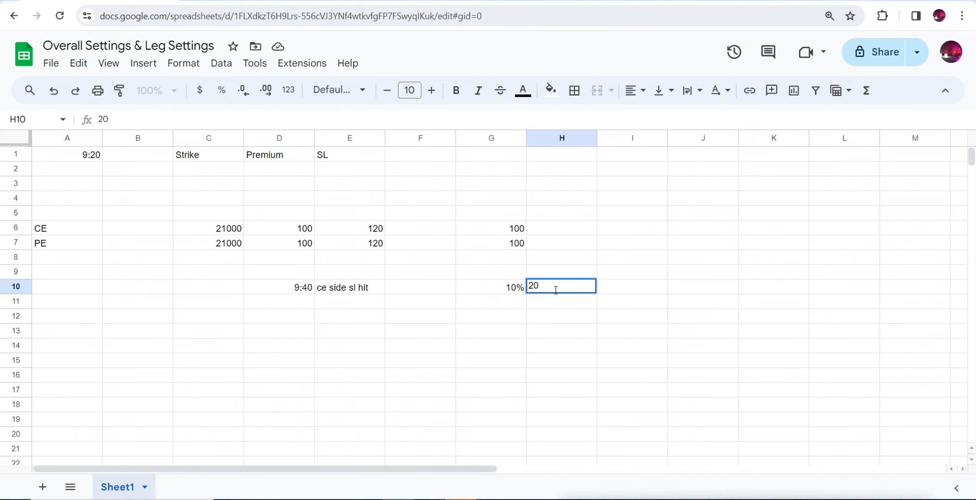
Switch back to AlgoTest, turn on Overall Re-entry on SL with RE ASAP, and review the settings of both legs
left_click(419, 1)
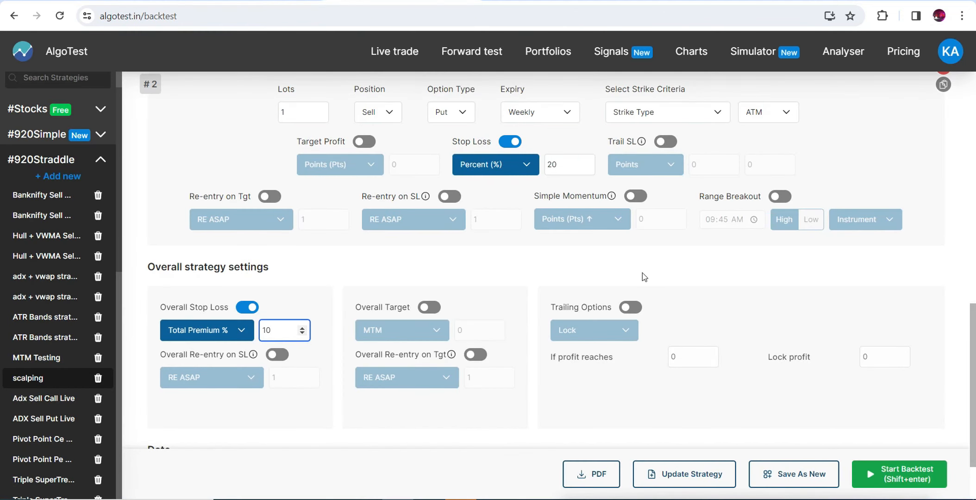
left_click(285, 355)
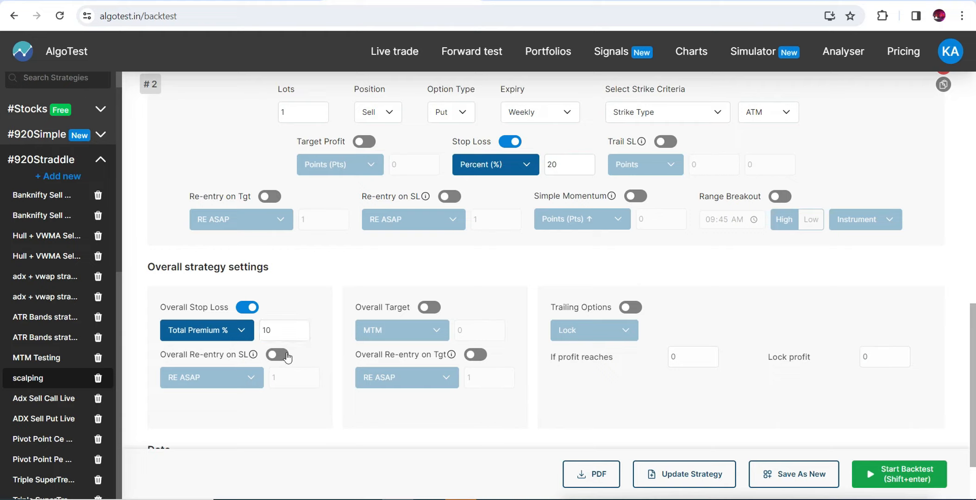
left_click(242, 383)
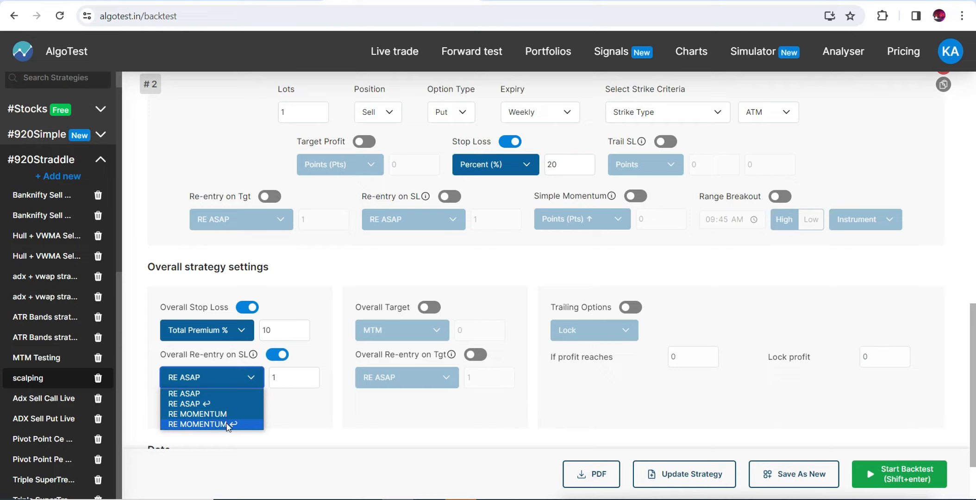
left_click(200, 394)
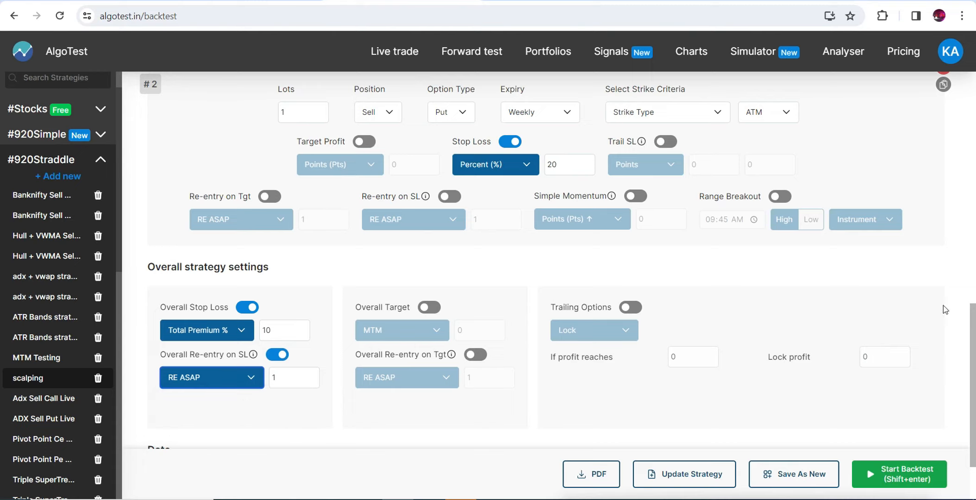
scroll(973, 278, "up", 6)
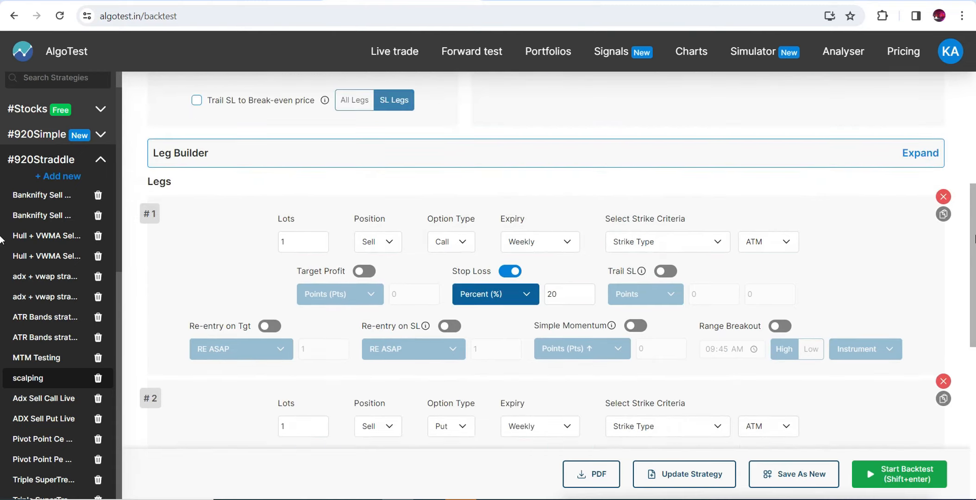
left_click_drag(974, 250, 961, 346)
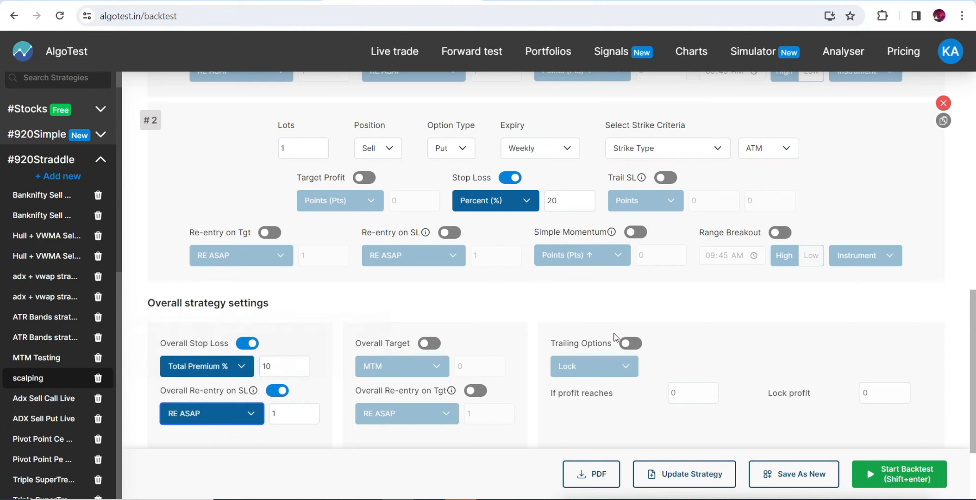
scroll(616, 338, "up", 5)
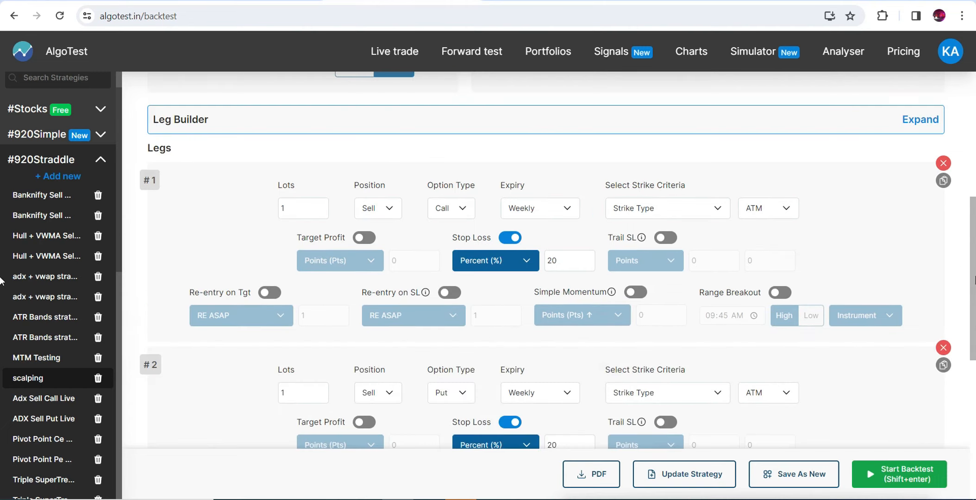
scroll(607, 262, "down", 4)
left_click_drag(974, 332, 975, 364)
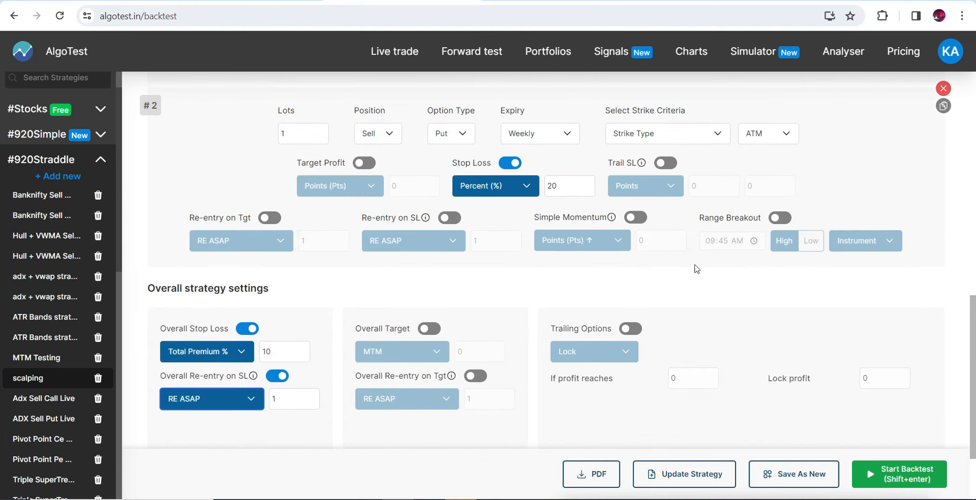
Change the Overall Re-entry on SL type to RE MOMENTUM
left_click(235, 398)
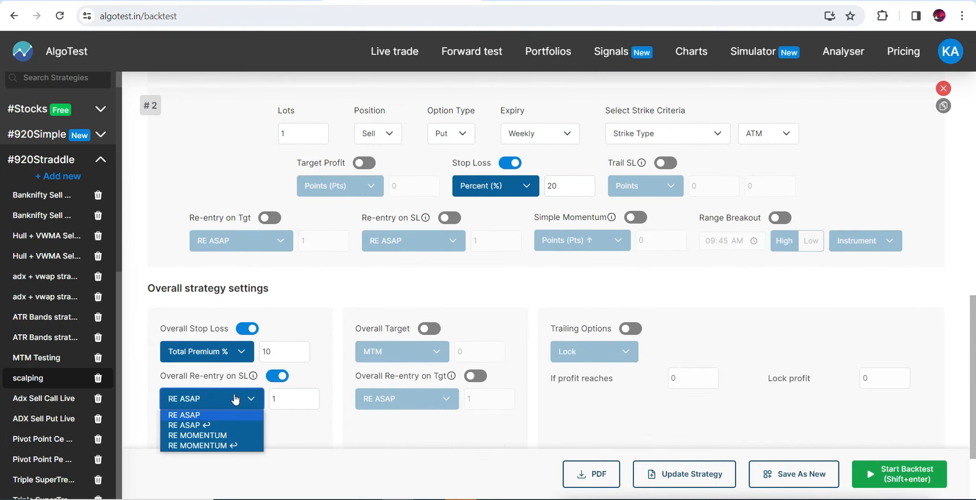
left_click(208, 435)
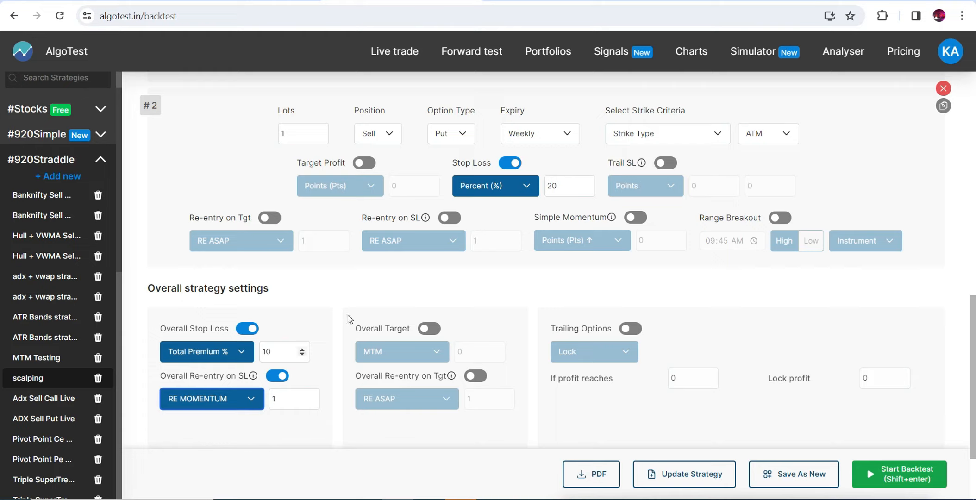
left_click(226, 402)
left_click(225, 404)
Turn on Simple Momentum for the call leg and the put leg and set each to 10 in Points (Pts) ↑
scroll(974, 334, "up", 3)
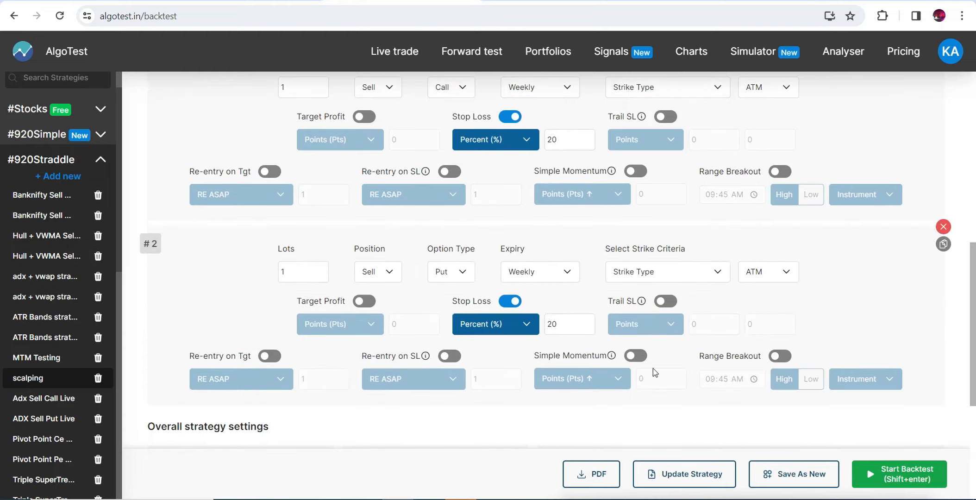
left_click(638, 356)
left_click(639, 172)
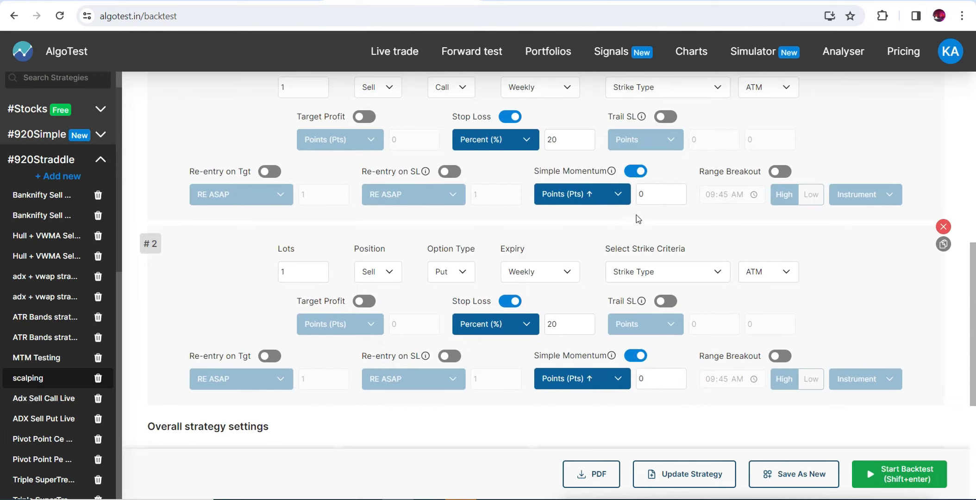
left_click(659, 196)
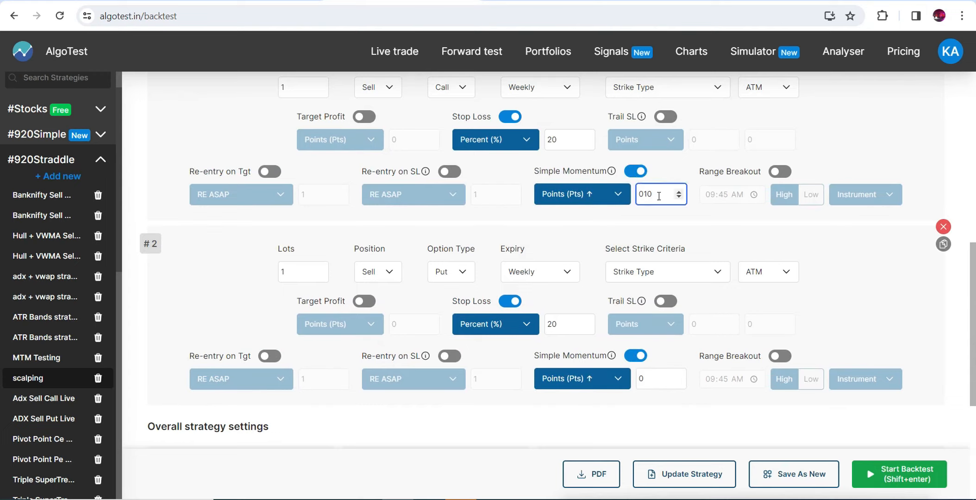
left_click(657, 374)
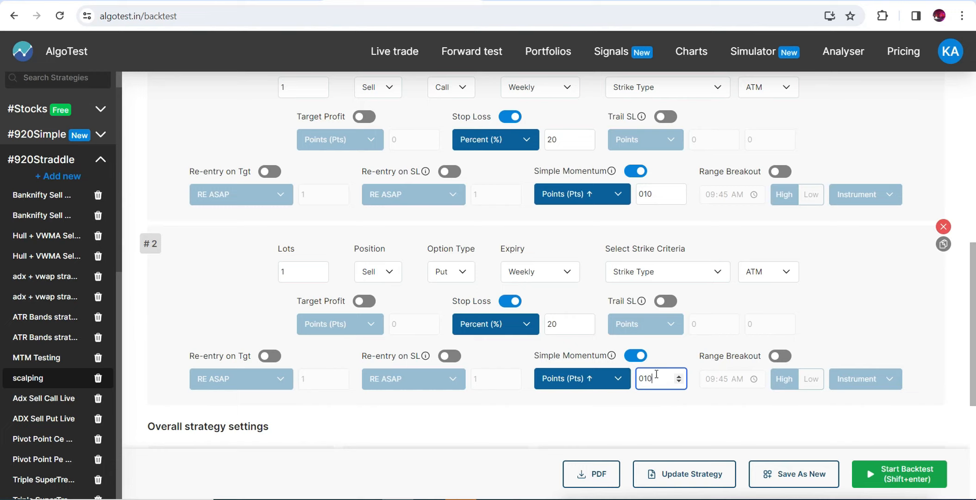
left_click(563, 429)
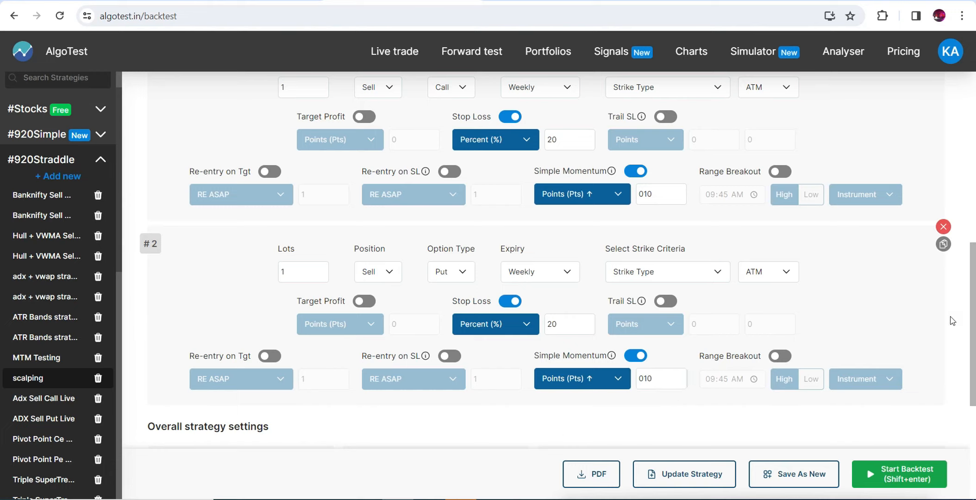
Examine both legs' Simple Momentum settings together with the Overall Re-entry on SL setting and its type options
left_click_drag(973, 328, 975, 382)
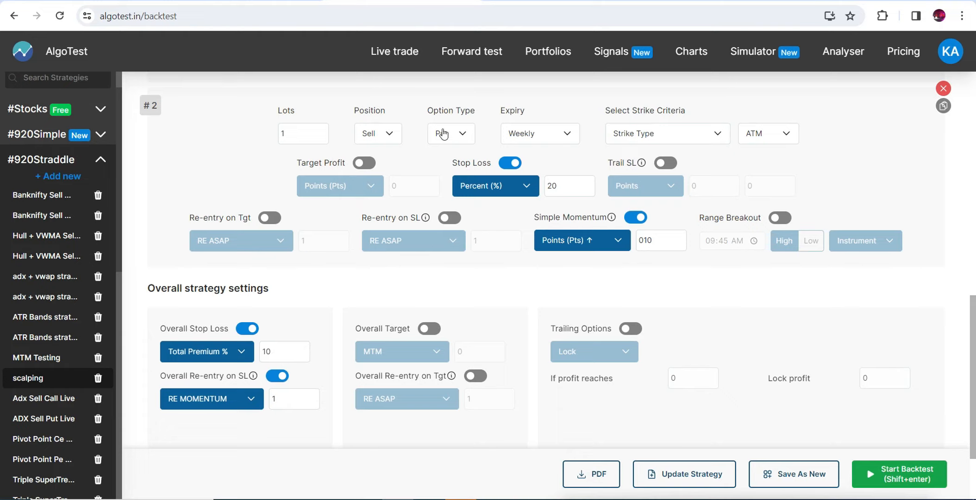
scroll(407, 185, "up", 5)
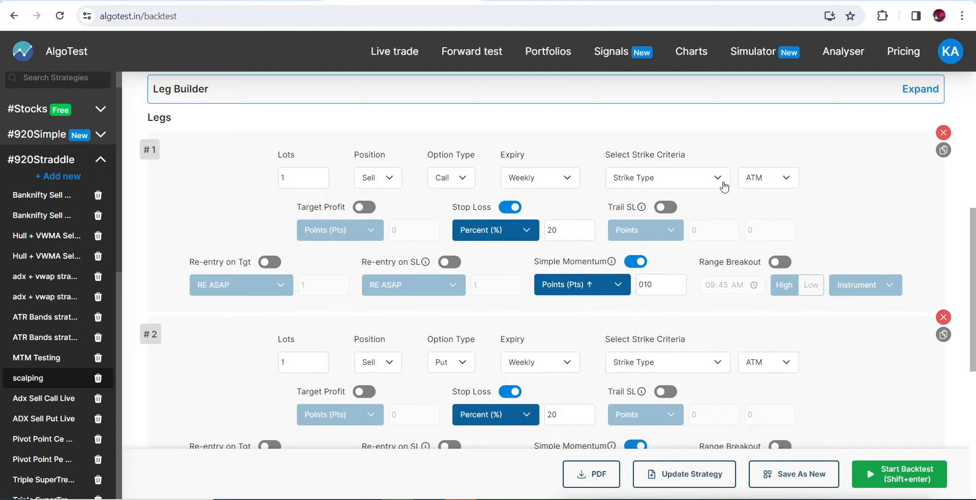
scroll(757, 310, "down", 3)
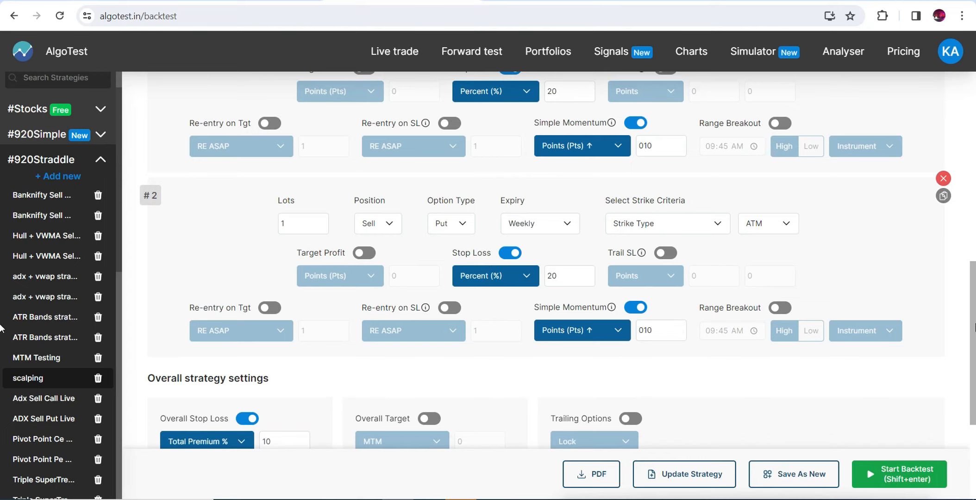
scroll(973, 387, "down", 3)
scroll(974, 387, "up", 2)
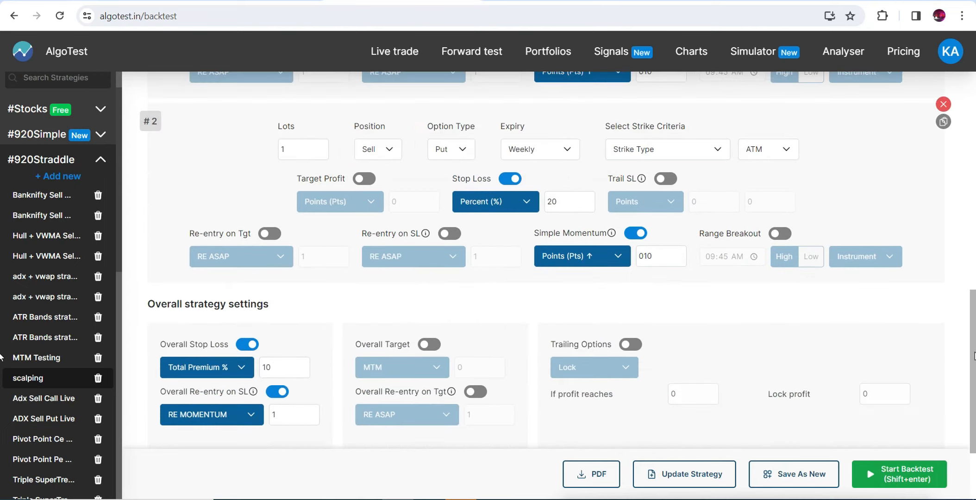
left_click(242, 415)
left_click(242, 415)
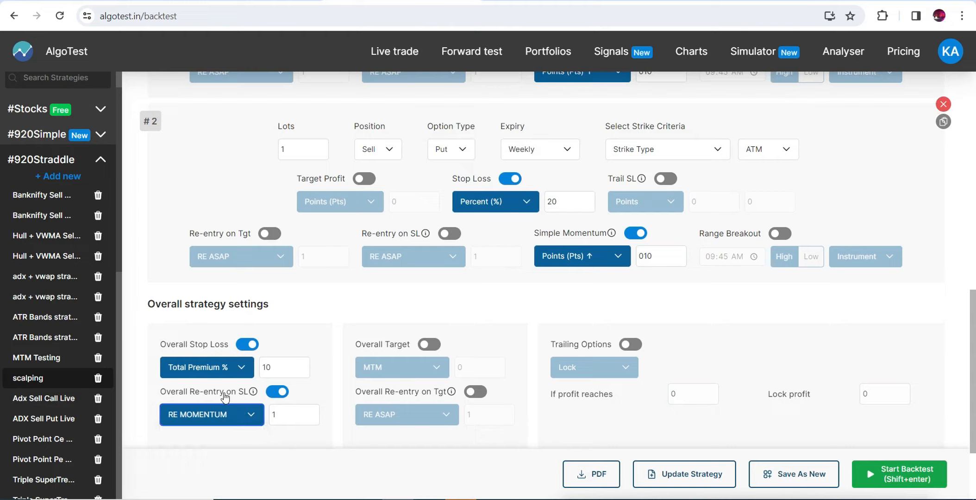
Change the Overall Re-entry on SL type to RE ASAP ↩ and review the call and put legs' settings
left_click(216, 415)
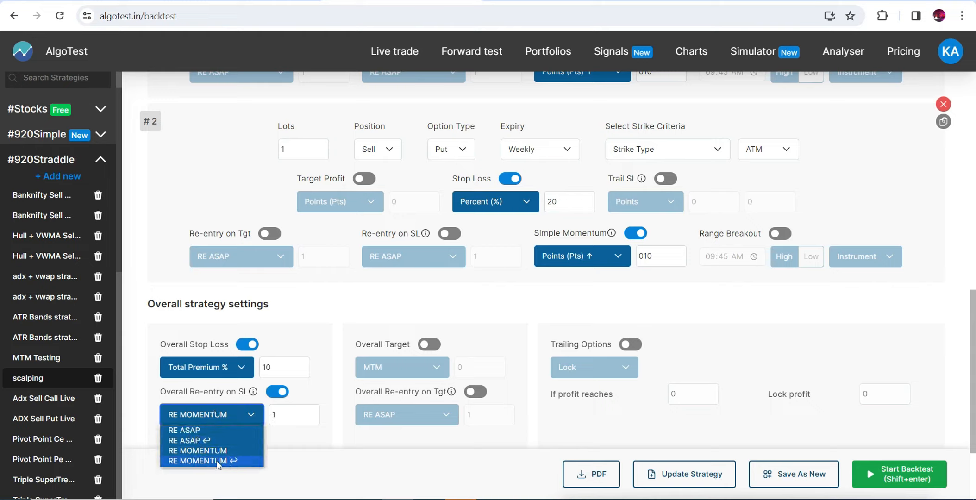
left_click(200, 441)
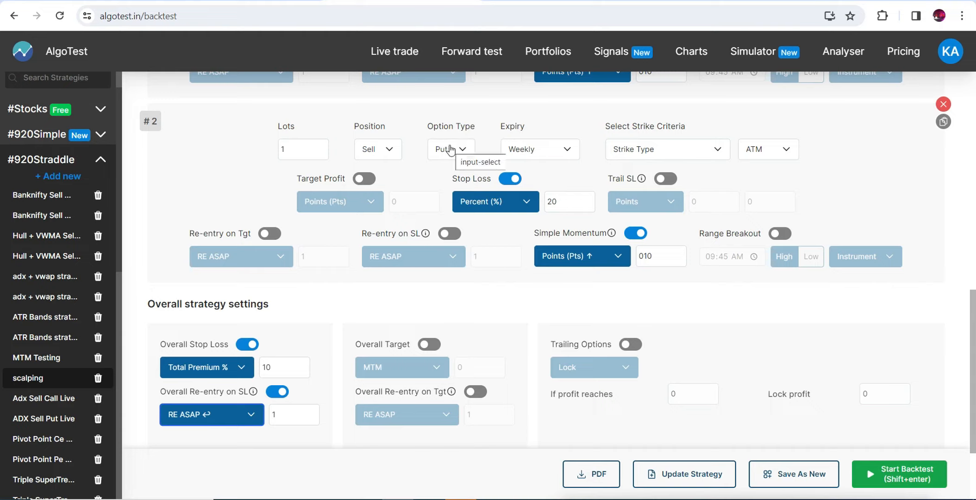
scroll(390, 199, "up", 4)
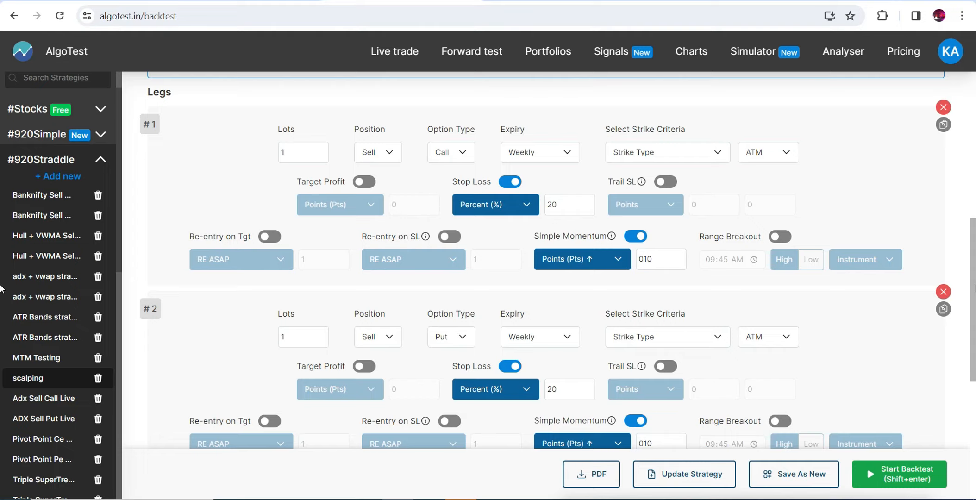
left_click_drag(972, 286, 971, 388)
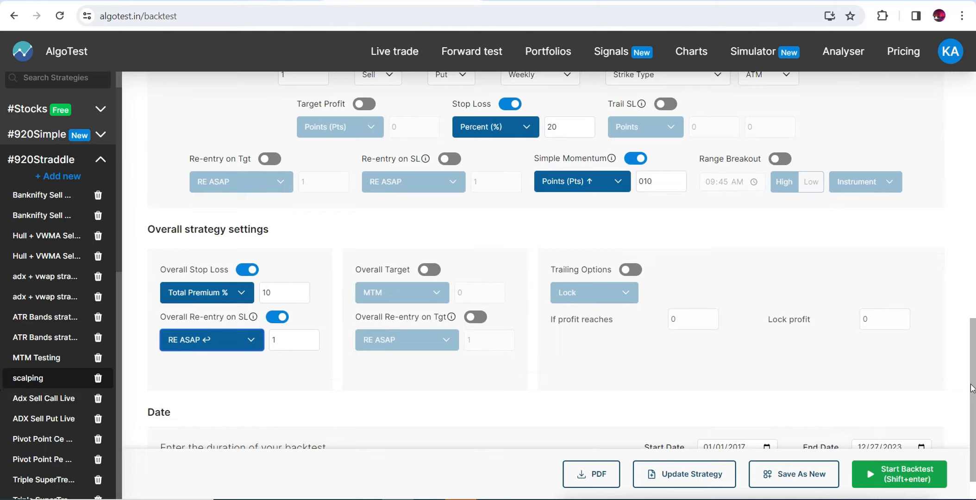
Review the Overall Re-entry on SL types, then turn off both Overall Re-entry on SL and Overall Stop Loss
left_click(234, 348)
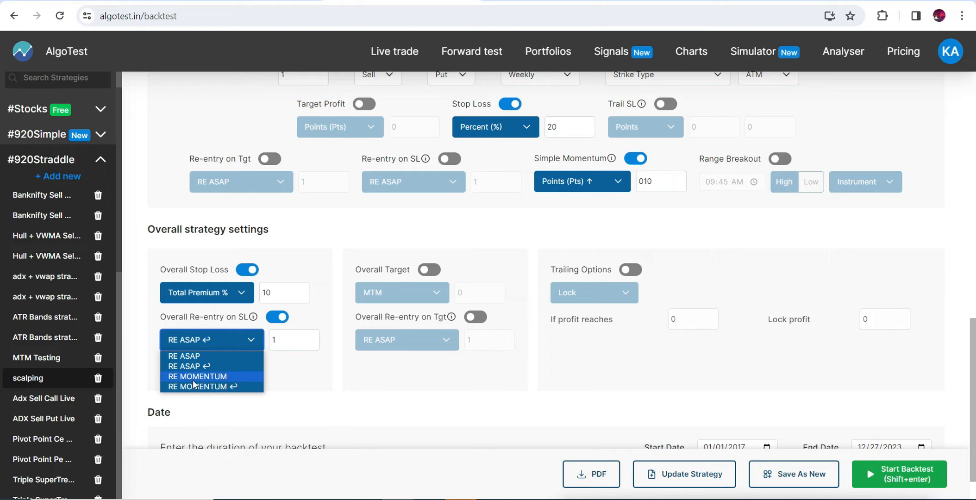
left_click(277, 317)
left_click(249, 270)
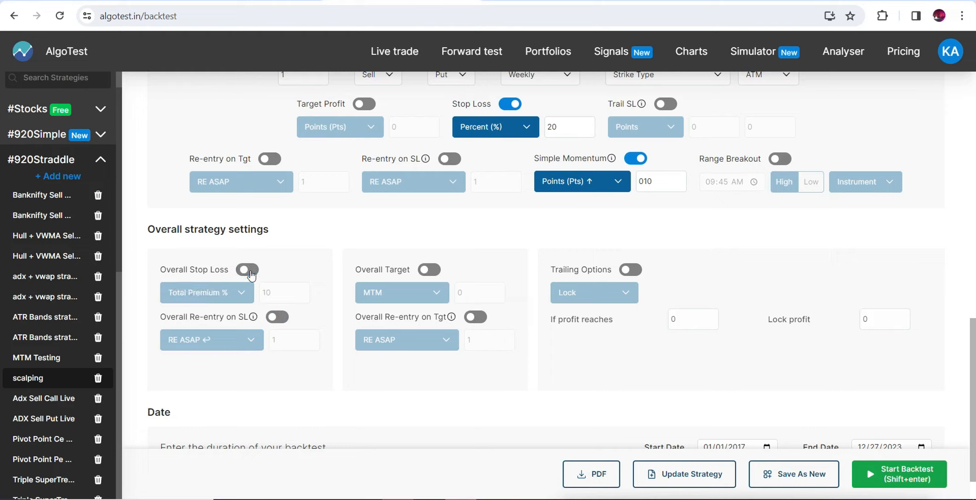
Turn on Overall Target with the MTM type and set it to 5000
left_click(430, 271)
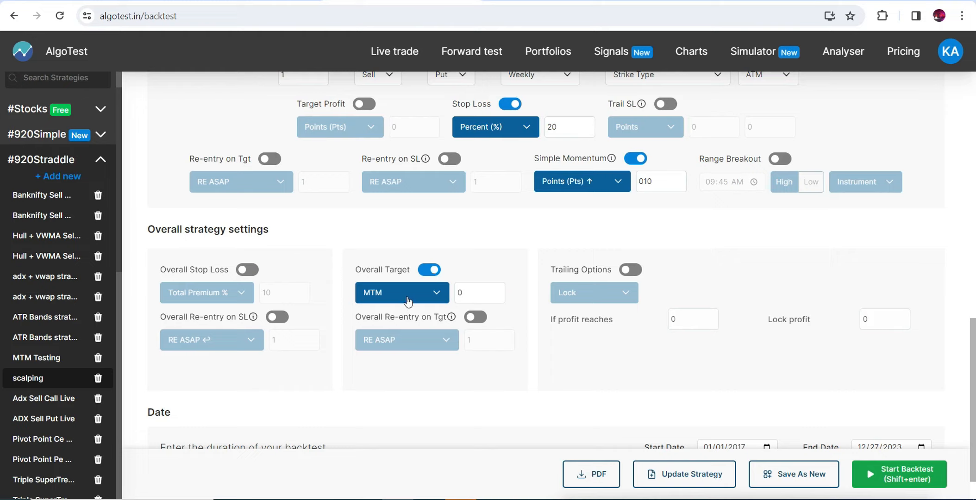
left_click(467, 302)
left_click(481, 271)
left_click_drag(487, 292, 457, 293)
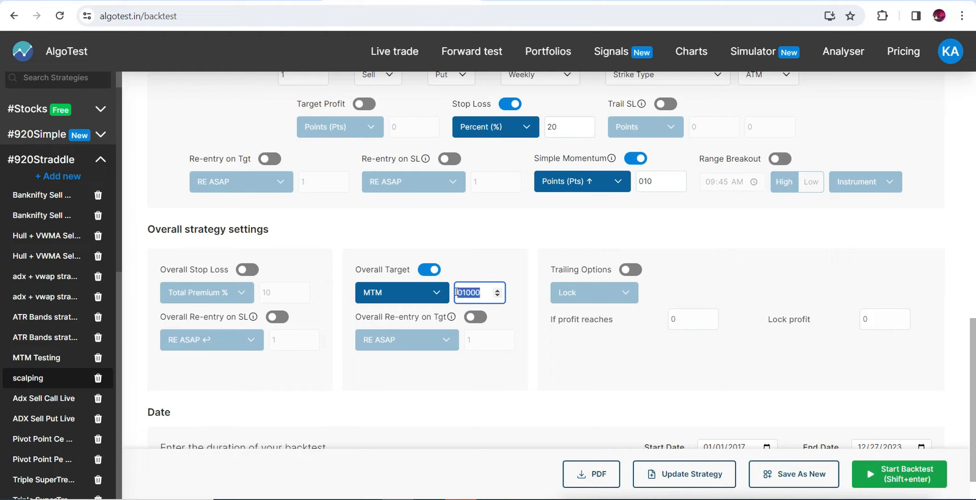
left_click(481, 292)
left_click_drag(482, 293, 458, 292)
type("50")
left_click(497, 249)
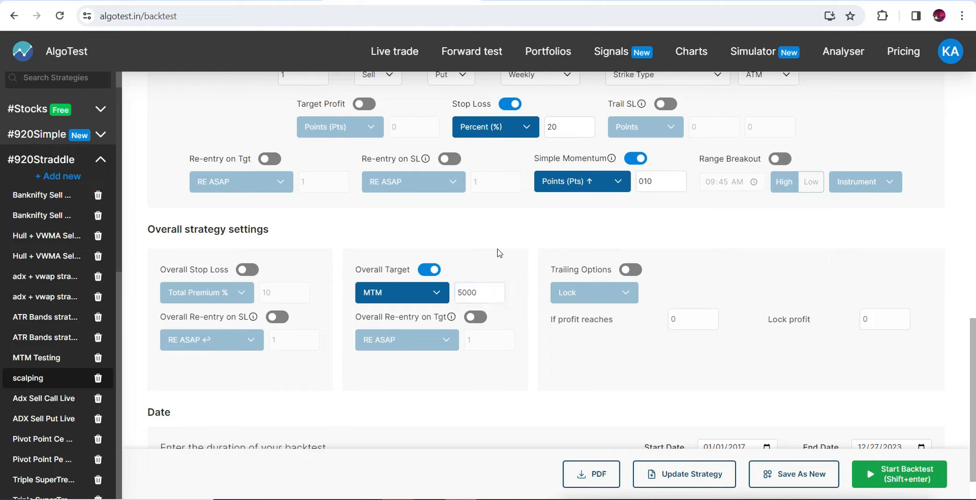
Change the Overall Target type to Total Premium % and set its value to 10
left_click(430, 292)
left_click(434, 323)
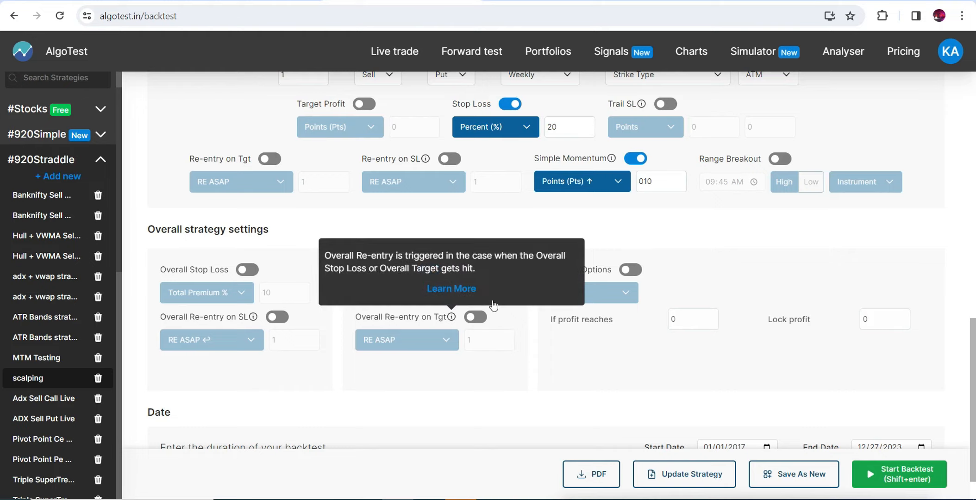
left_click_drag(494, 293, 440, 295)
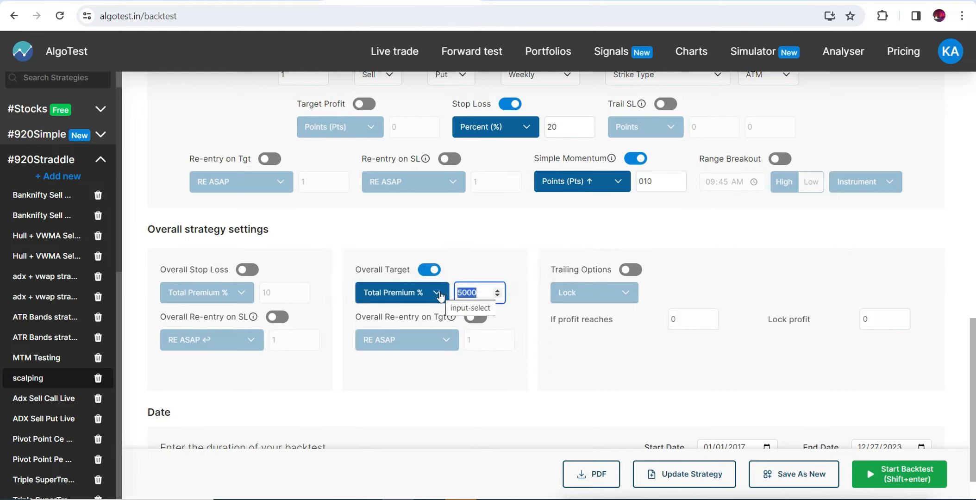
type("10")
left_click(489, 246)
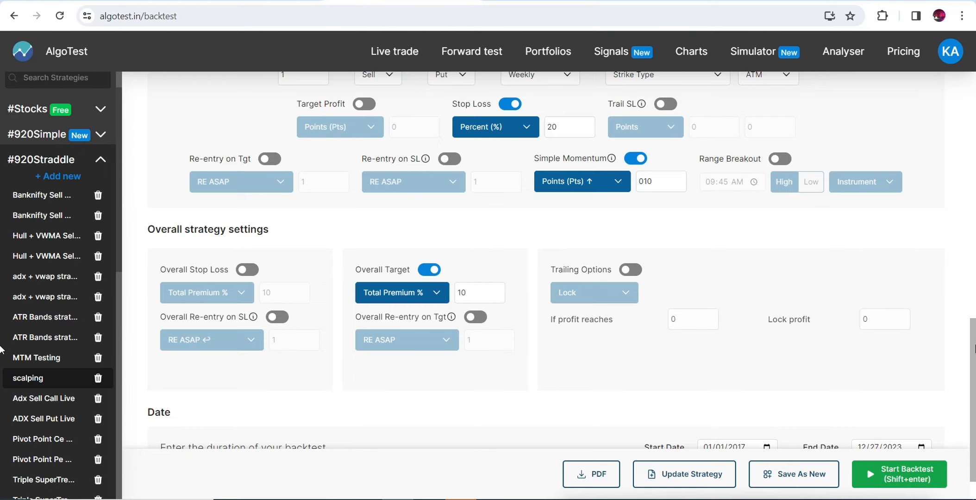
Review both legs' settings and turn off Simple Momentum for the put leg
scroll(423, 304, "up", 5)
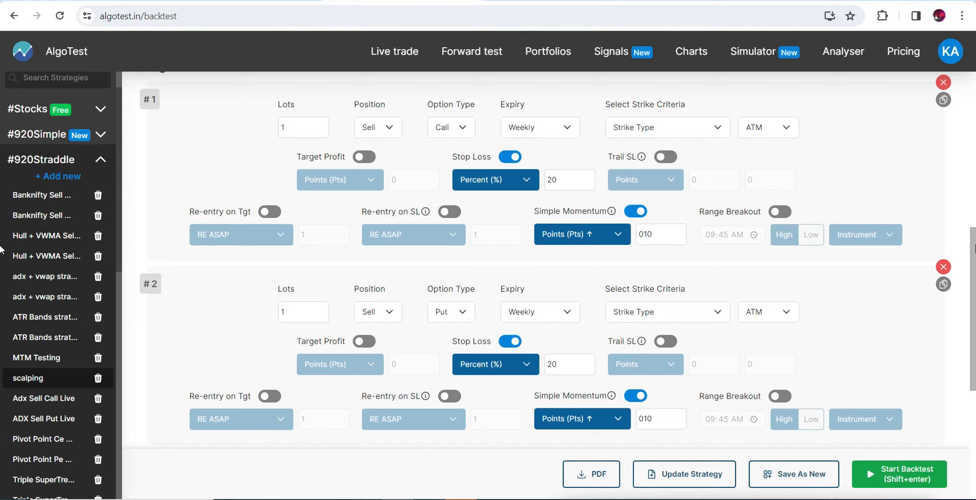
left_click_drag(975, 245, 974, 320)
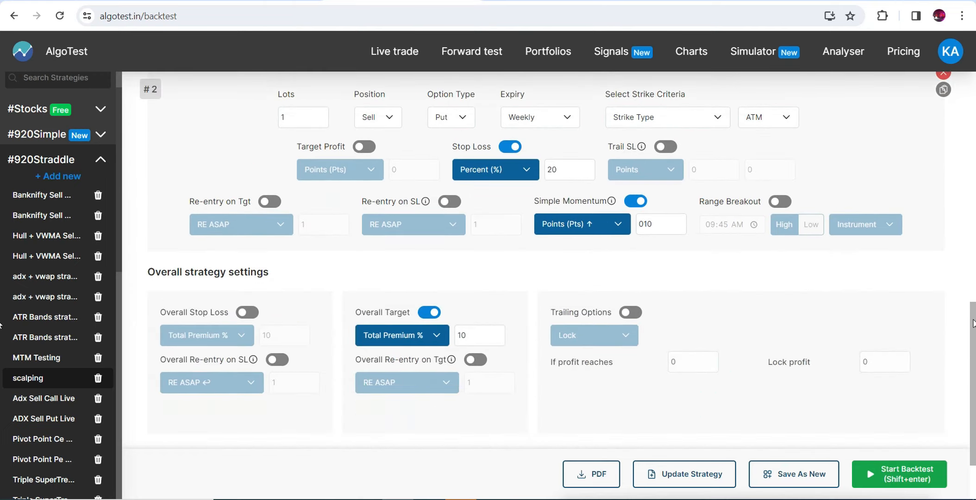
left_click(636, 205)
left_click_drag(975, 369, 975, 347)
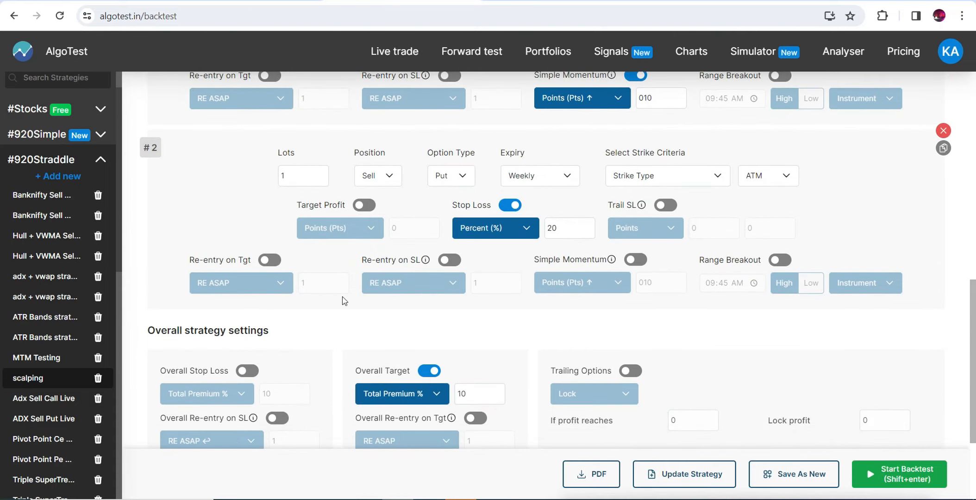
Switch to the Google Sheets example and examine the CE and PE premiums together with the 10% target and its point value in row 10
key("ctrl+Tab")
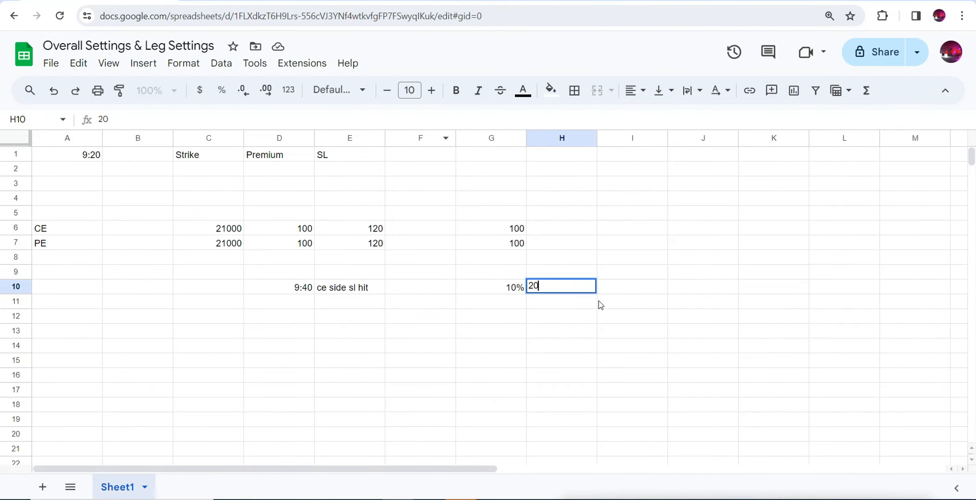
left_click(71, 229)
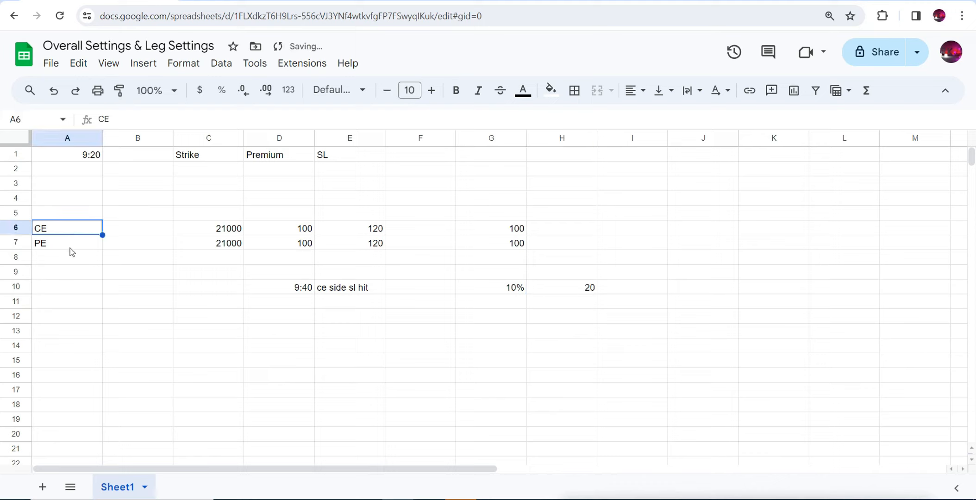
left_click(70, 248)
left_click(302, 233)
left_click(303, 245)
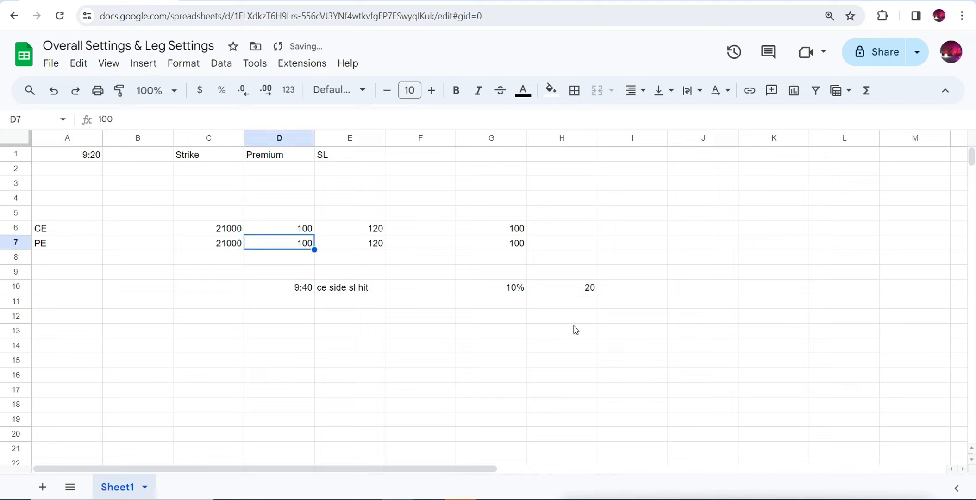
left_click(307, 234)
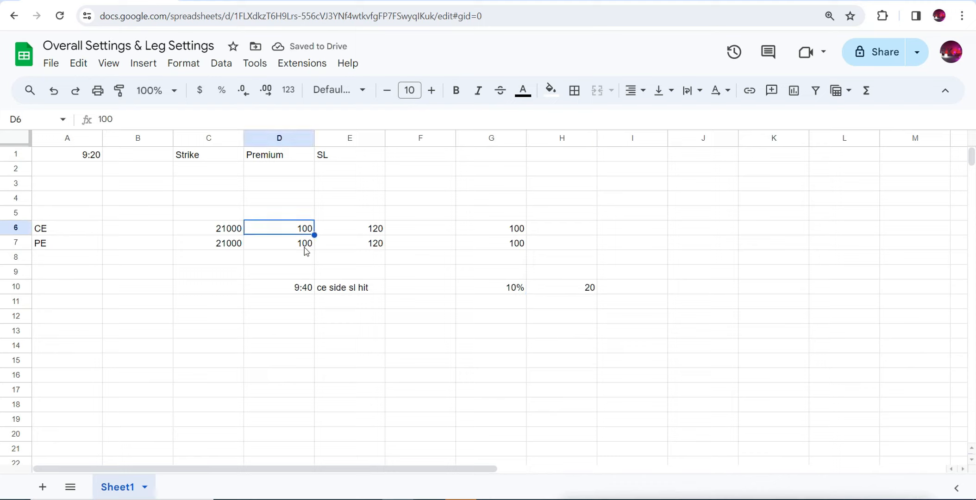
left_click(306, 248)
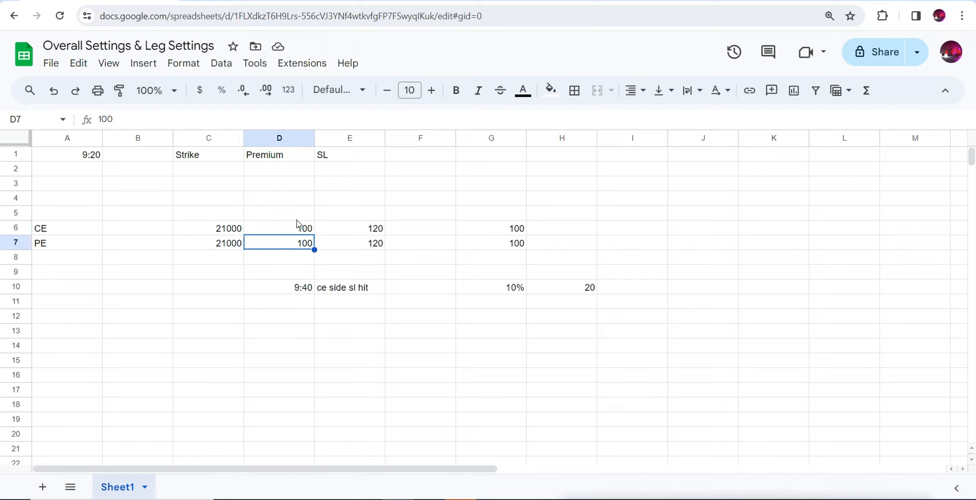
left_click(299, 231)
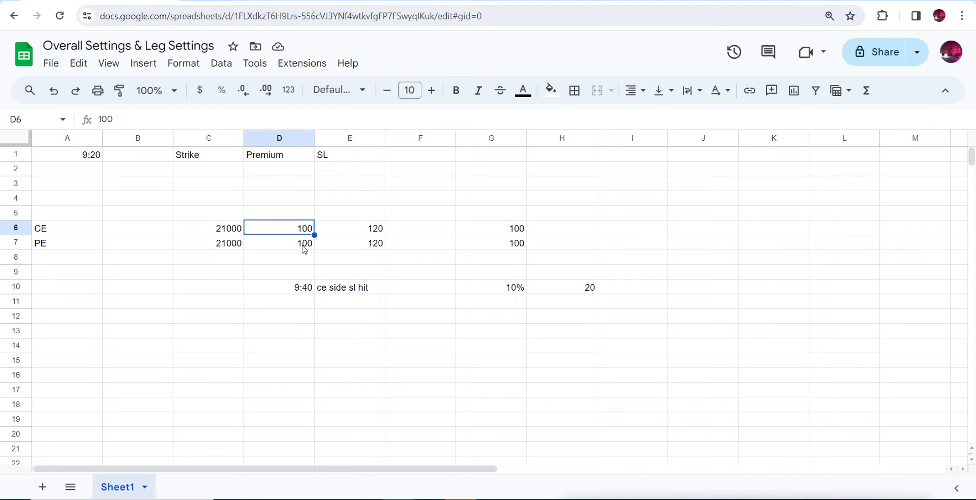
left_click(305, 246)
left_click(301, 230)
left_click(304, 247)
left_click(299, 232)
left_click(296, 244)
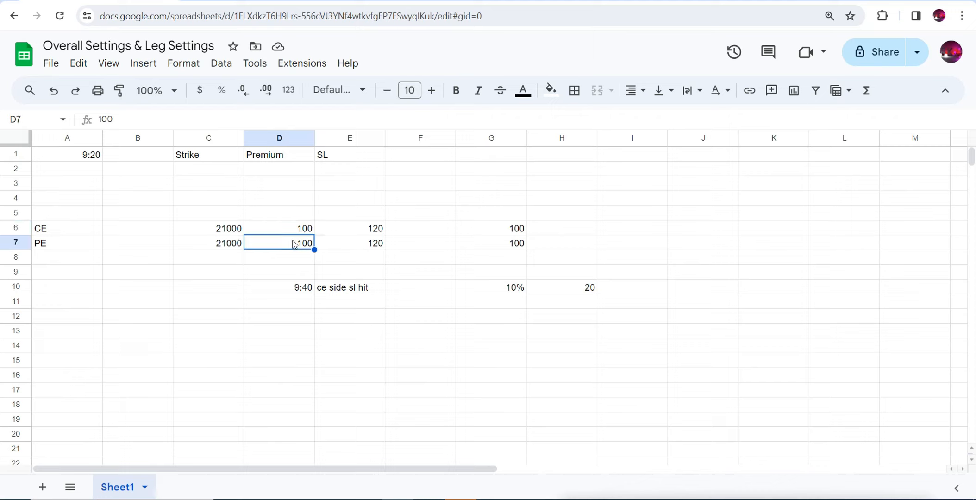
left_click(520, 288)
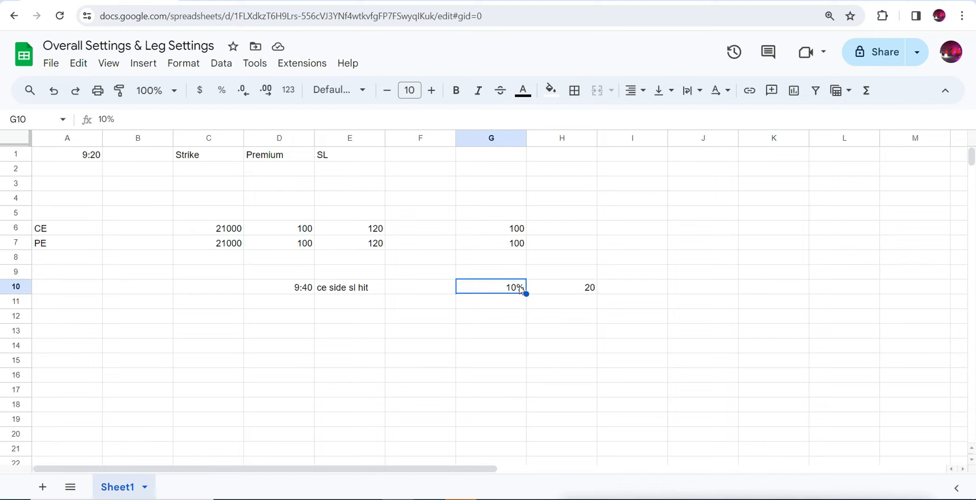
left_click(570, 288)
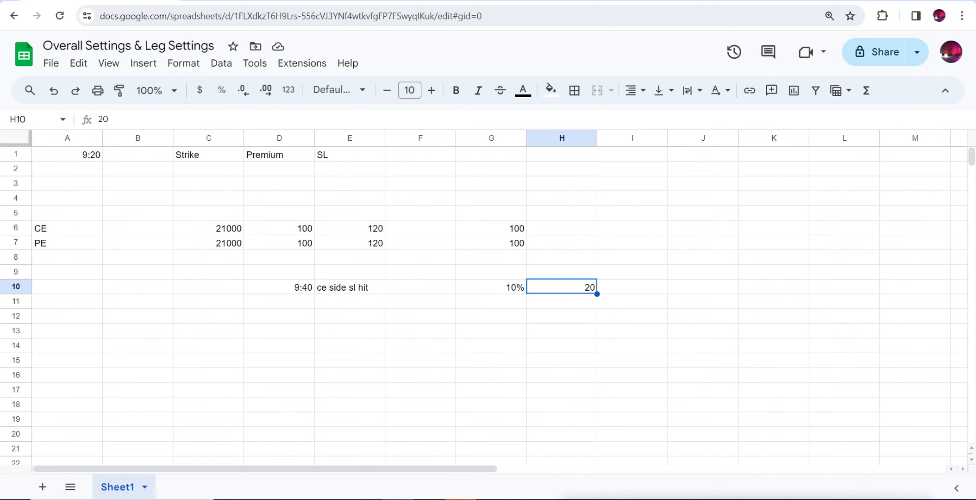
Switch back to AlgoTest, turn on Overall Re-entry on Tgt, review its type options and choose RE ASAP
left_click(428, 0)
left_click_drag(973, 320, 973, 351)
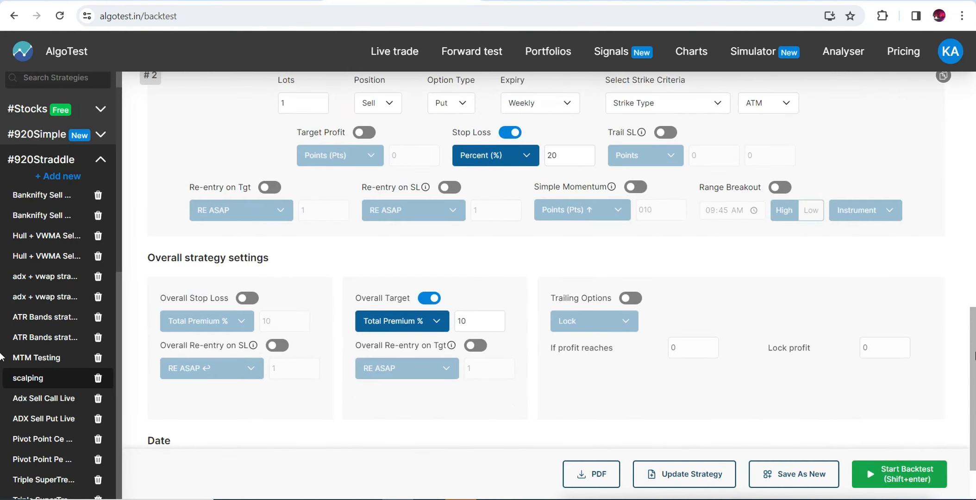
left_click(476, 345)
left_click(435, 369)
mouse_move(254, 348)
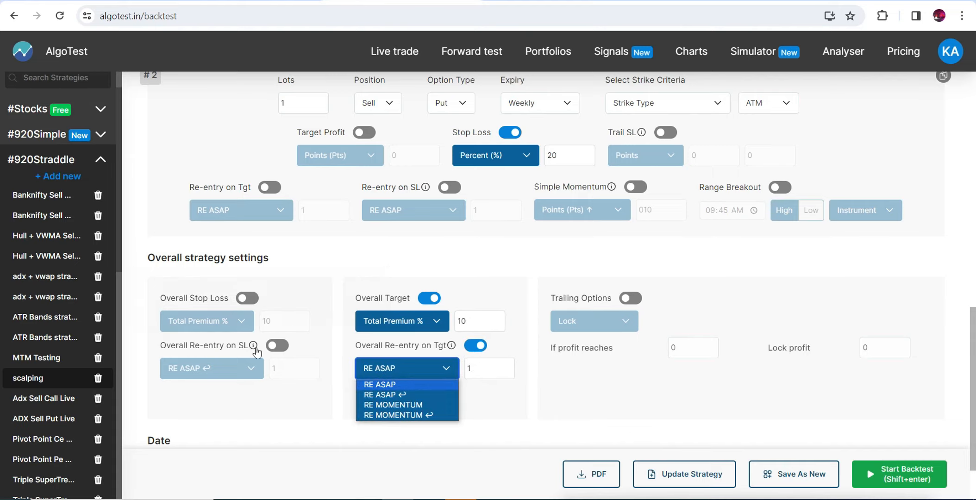
left_click(449, 369)
left_click(449, 368)
left_click(449, 368)
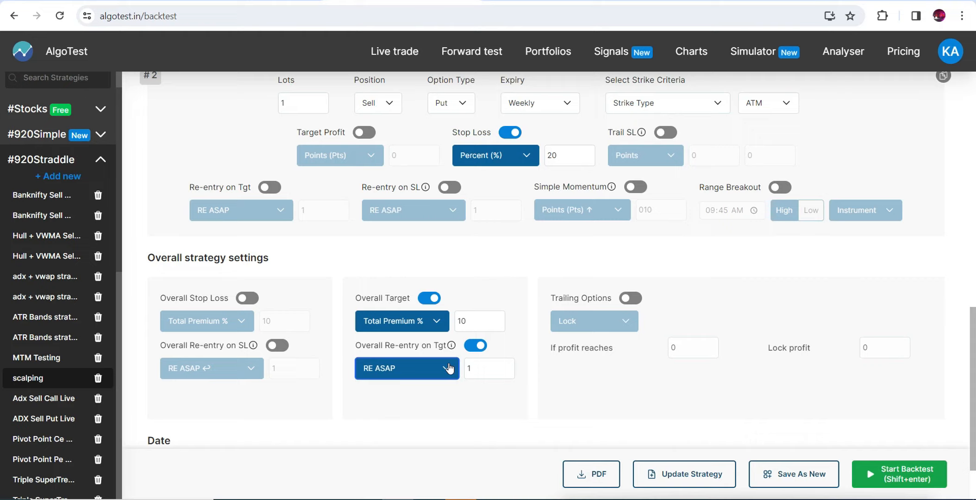
left_click(449, 369)
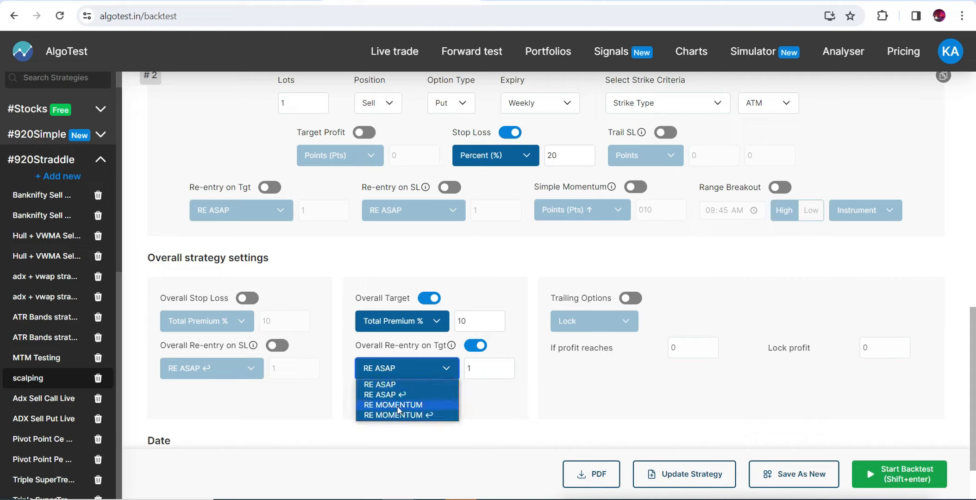
left_click(396, 384)
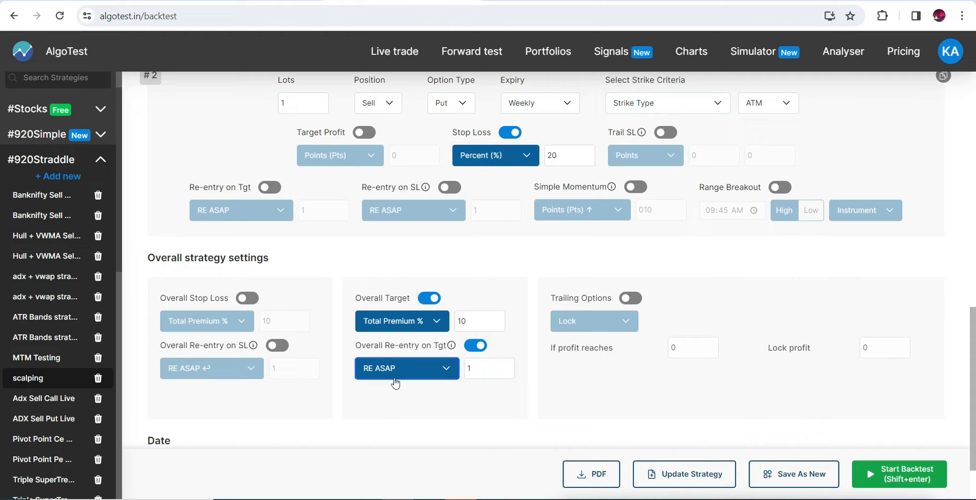
Turn off Overall Re-entry on Tgt and Overall Target
left_click(475, 346)
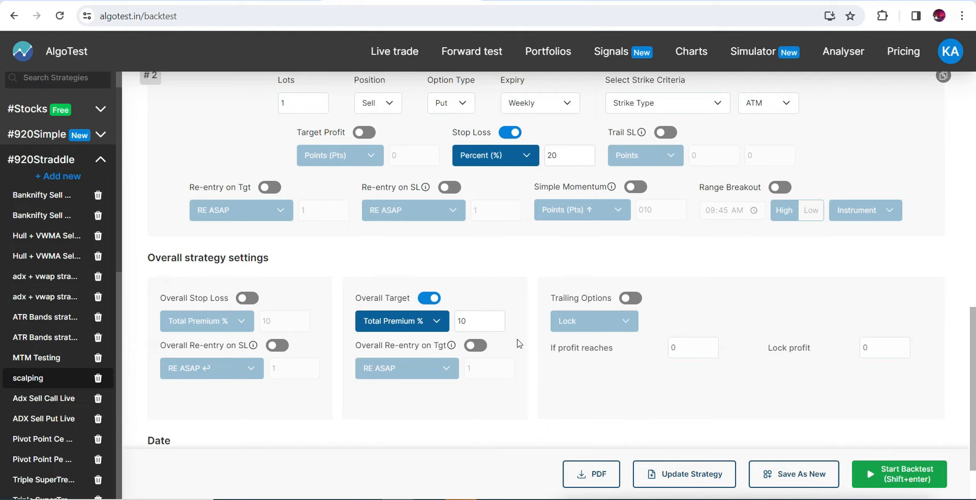
scroll(2, 377, "up", 1)
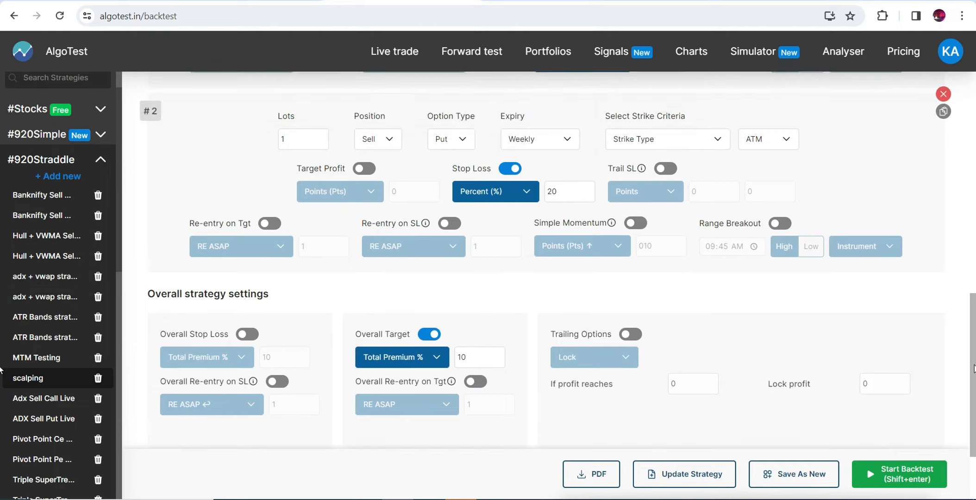
left_click(477, 384)
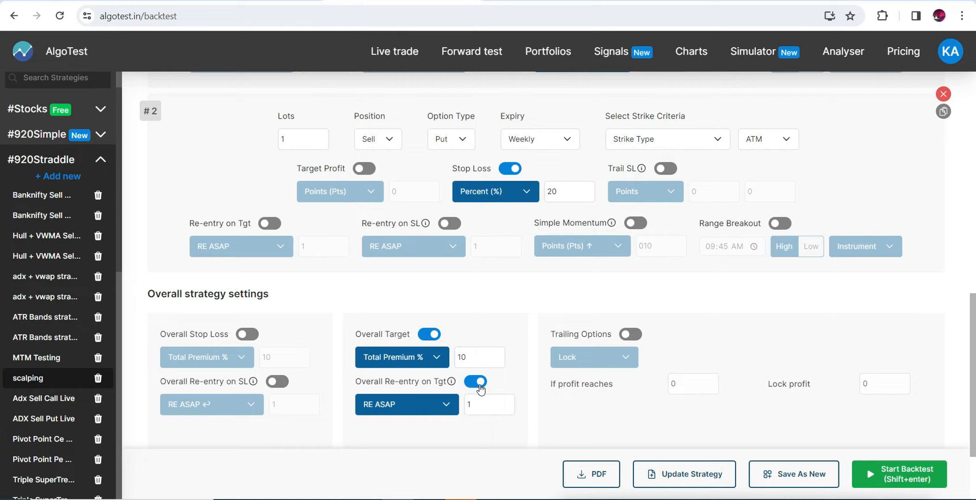
left_click(480, 384)
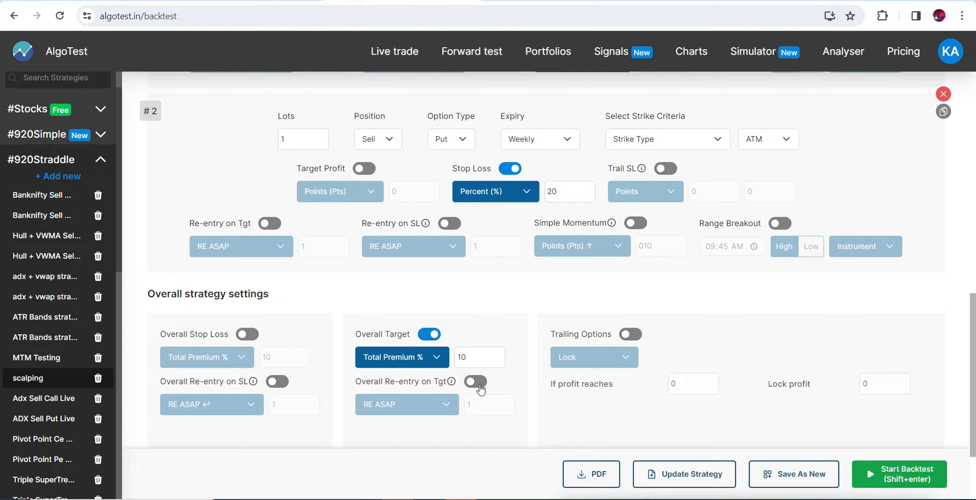
left_click(431, 338)
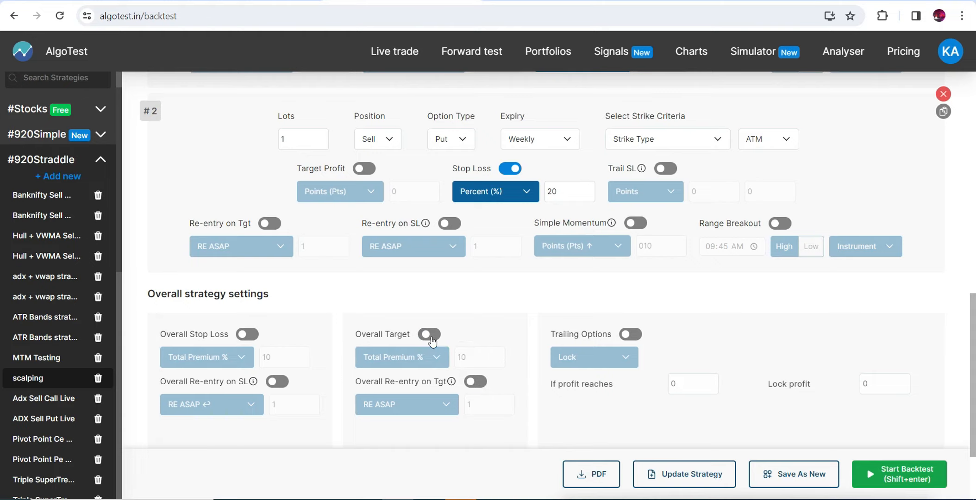
Turn on Trailing Options, review the available trailing types and keep Lock selected
left_click(629, 336)
mouse_move(974, 348)
left_mouse_down()
mouse_move(975, 265)
mouse_move(975, 364)
left_mouse_up()
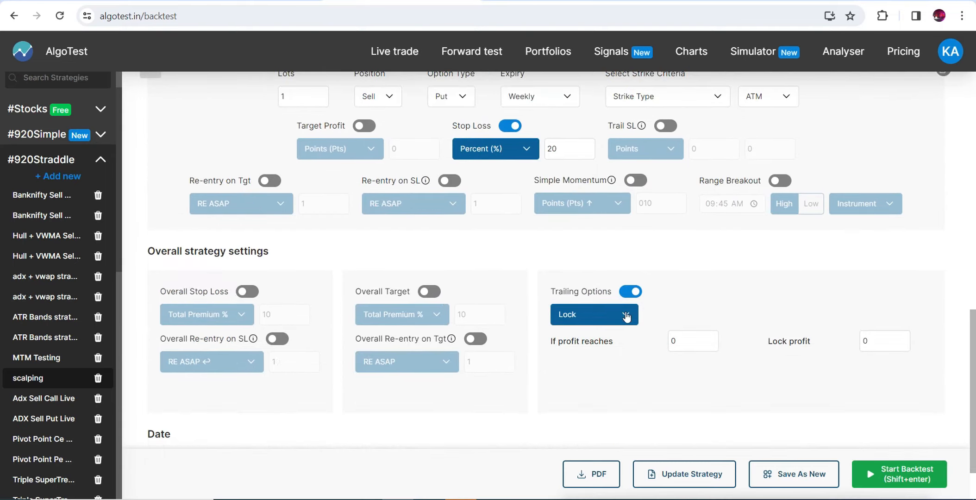
left_click(609, 320)
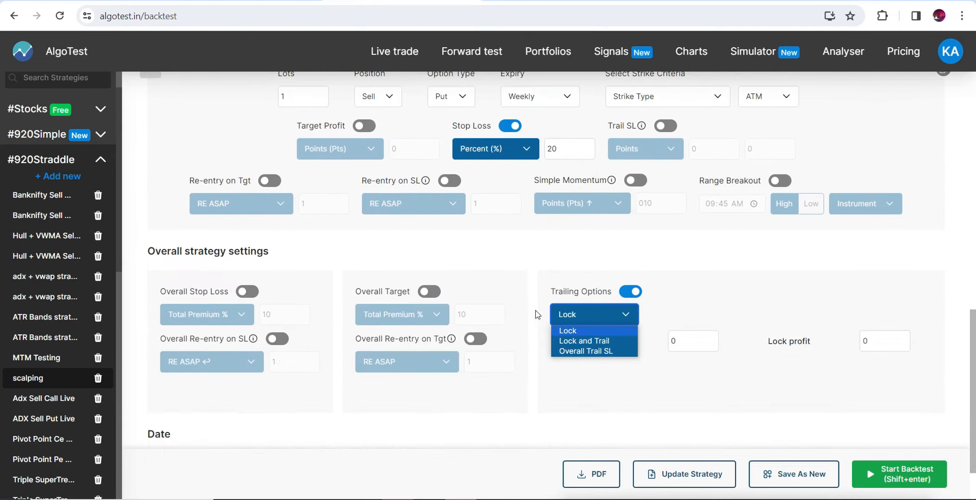
left_click(593, 330)
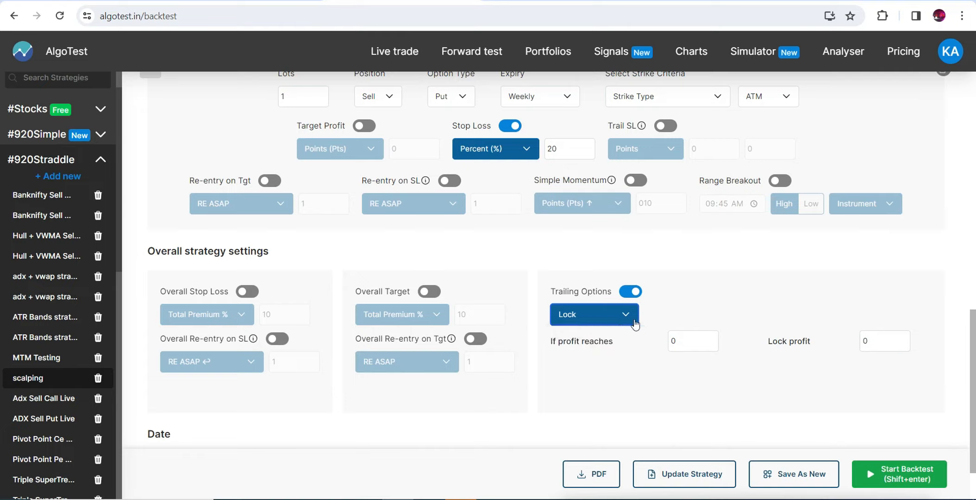
left_click(608, 318)
left_click(608, 317)
Set the Lock trailing option to lock a profit of 2000 if profit reaches 5000, and review both fields
left_click(693, 342)
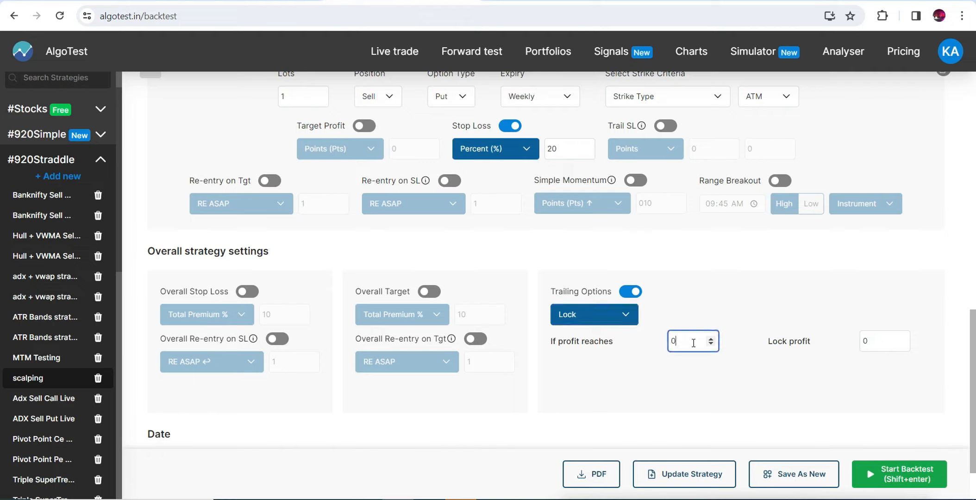
type("5000")
left_click(873, 338)
type("2000")
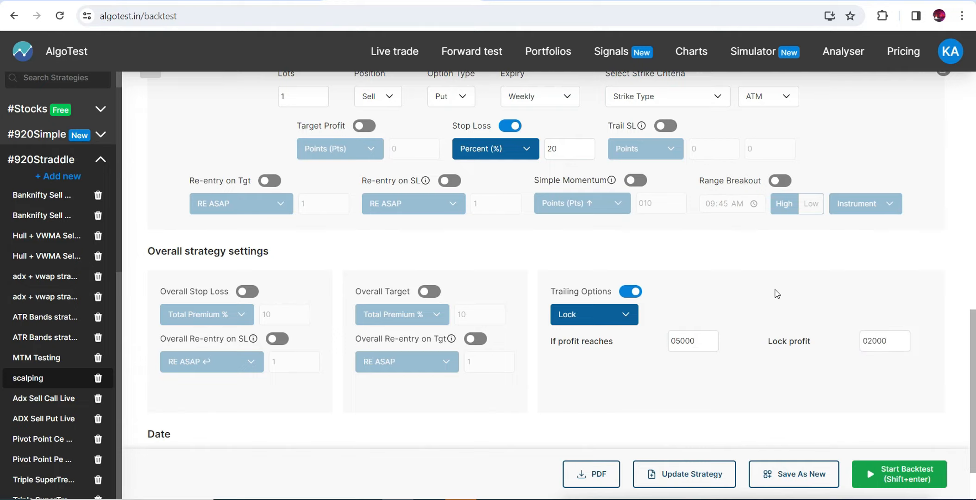
scroll(970, 354, "up", 1)
scroll(736, 337, "down", 1)
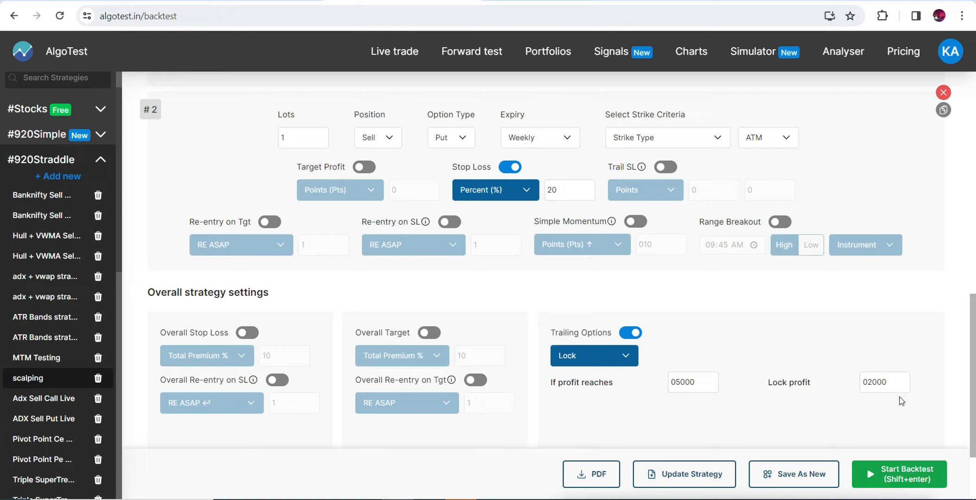
left_click_drag(823, 388, 769, 379)
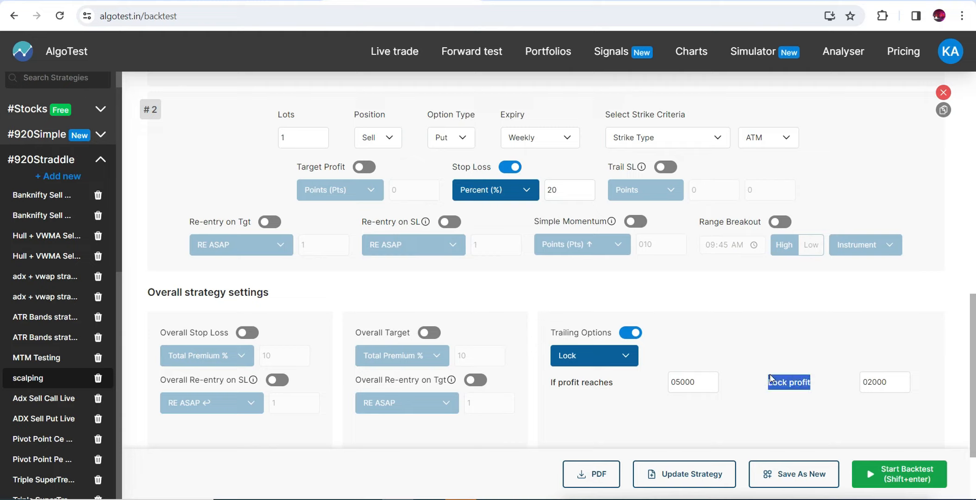
left_click(887, 382)
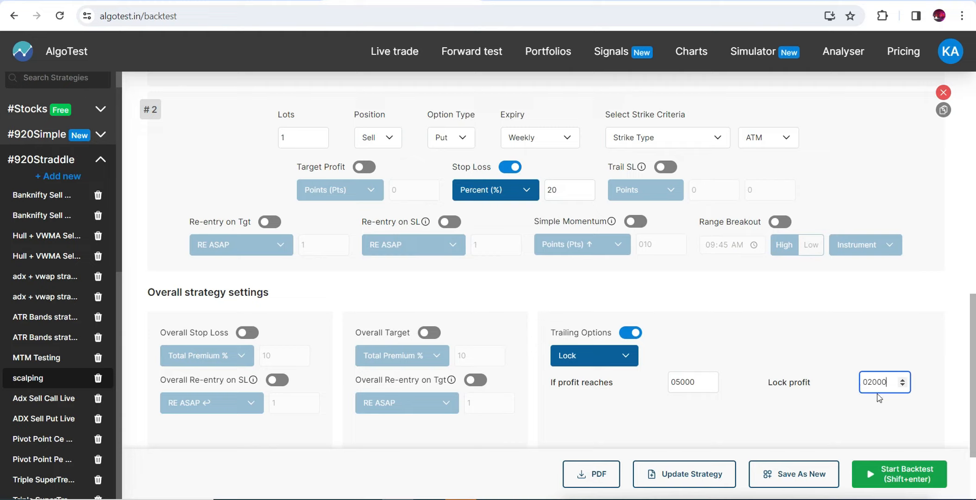
left_click(836, 377)
Change the trailing type to Lock and Trail and review its profit threshold and locked profit amount
left_click(628, 355)
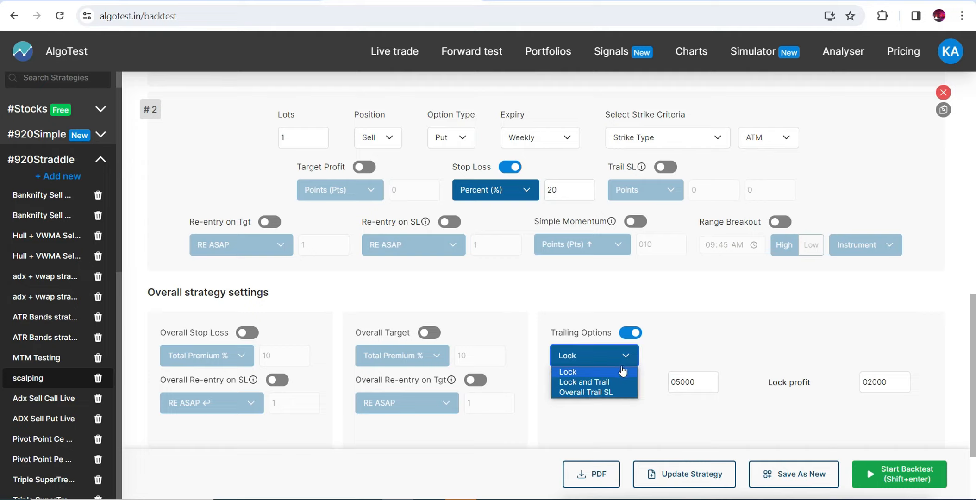
left_click(594, 383)
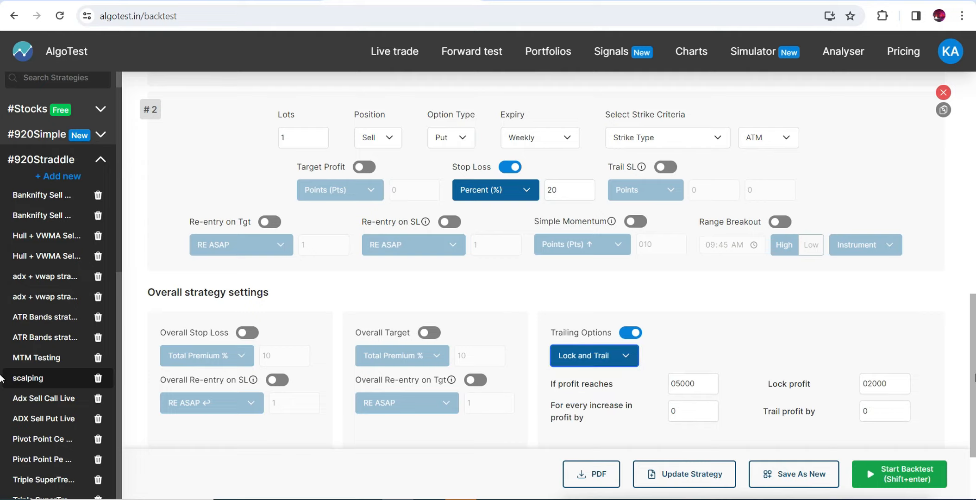
scroll(1, 371, "up", 1)
scroll(1, 370, "down", 2)
scroll(1, 408, "up", 2)
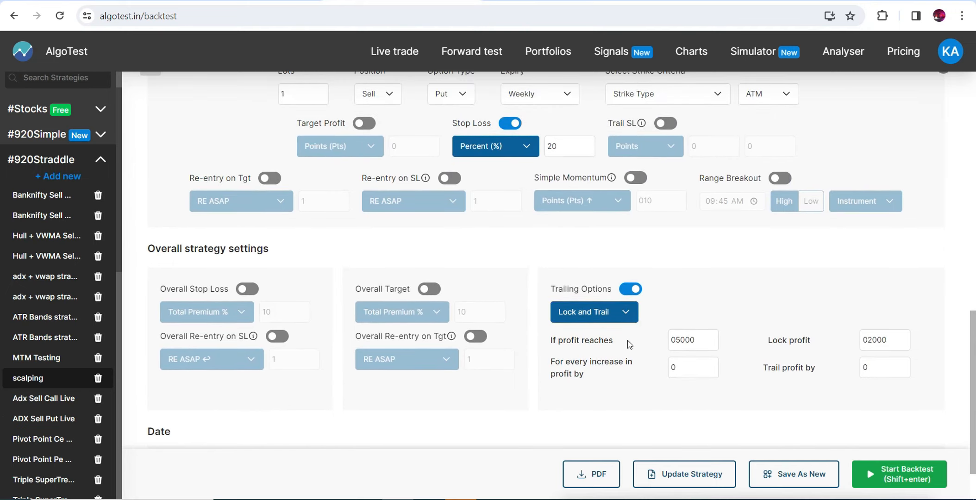
left_click_drag(614, 341, 549, 341)
left_click_drag(699, 341, 670, 342)
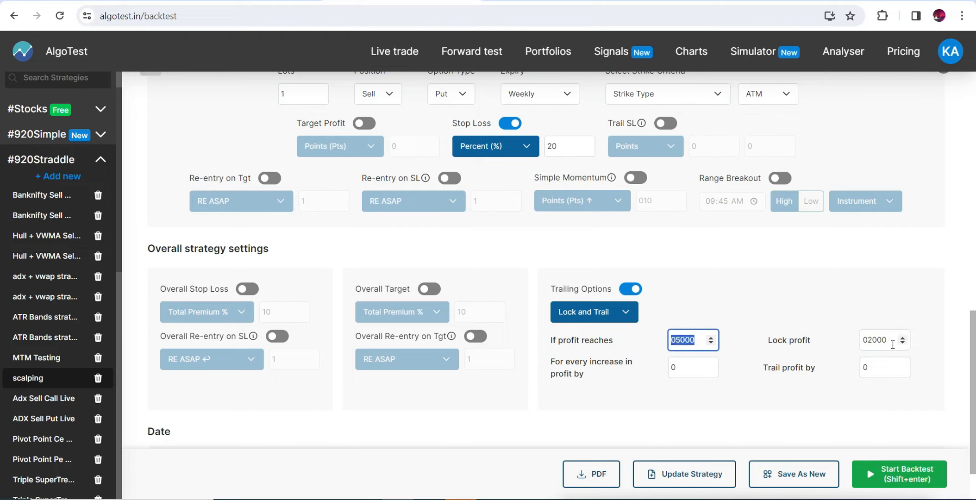
left_click_drag(892, 343, 862, 340)
left_click(823, 310)
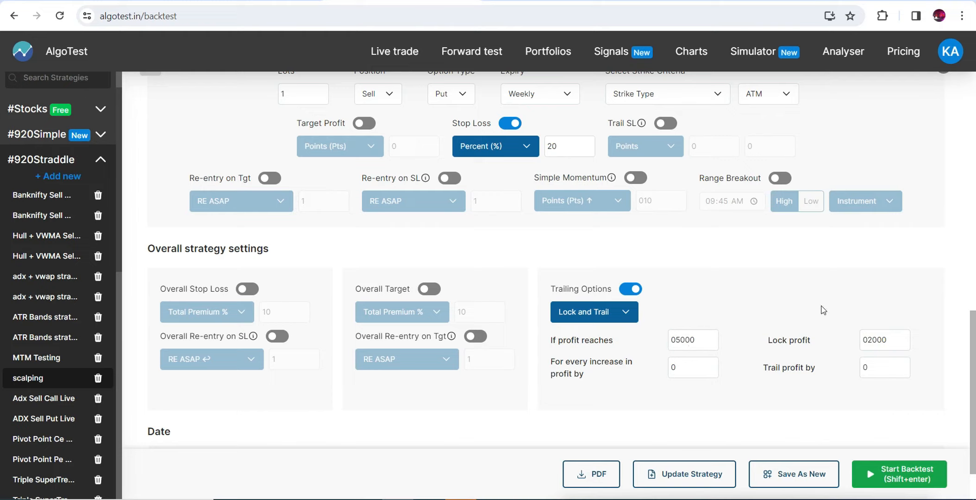
Set Lock and Trail to trail profit by 100 for every increase in profit by 100
left_click(684, 366)
type("100")
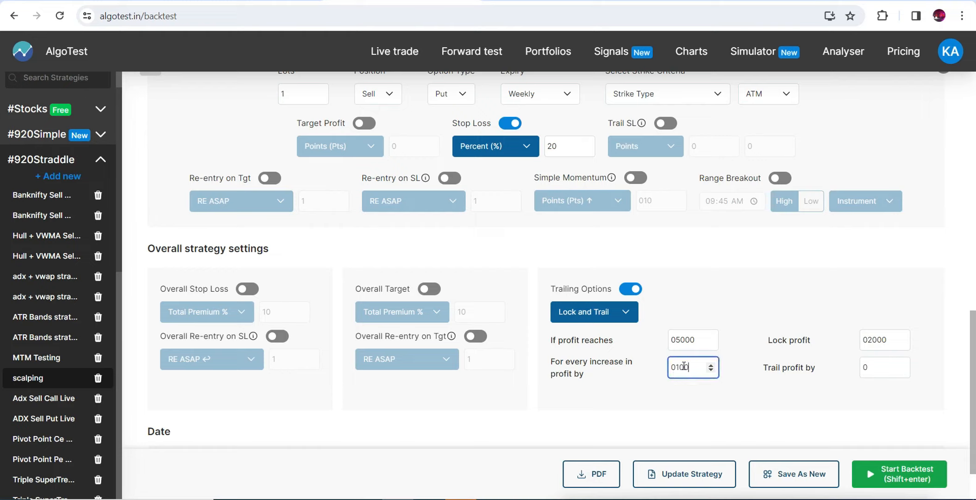
left_click(879, 372)
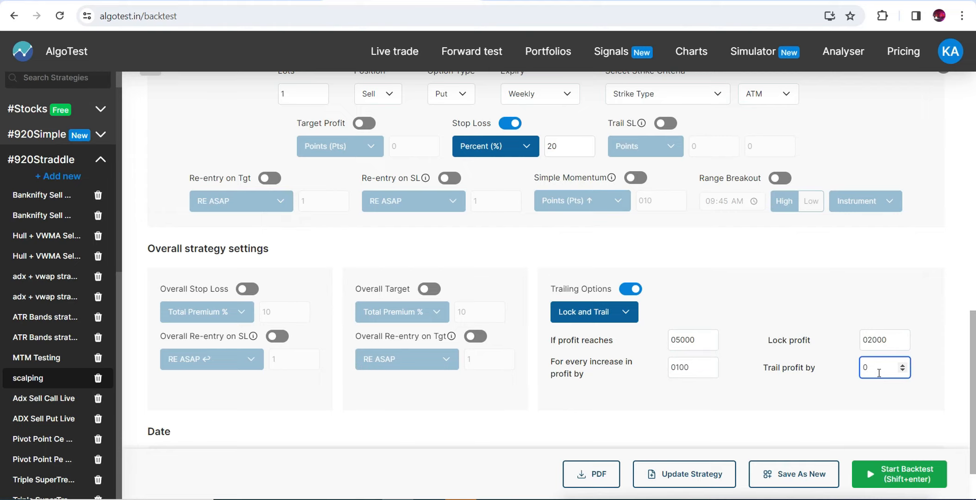
type("100")
Switch to the Google Sheets example and enter 5000 in F13 and 2000 in G13
left_click(240, 1)
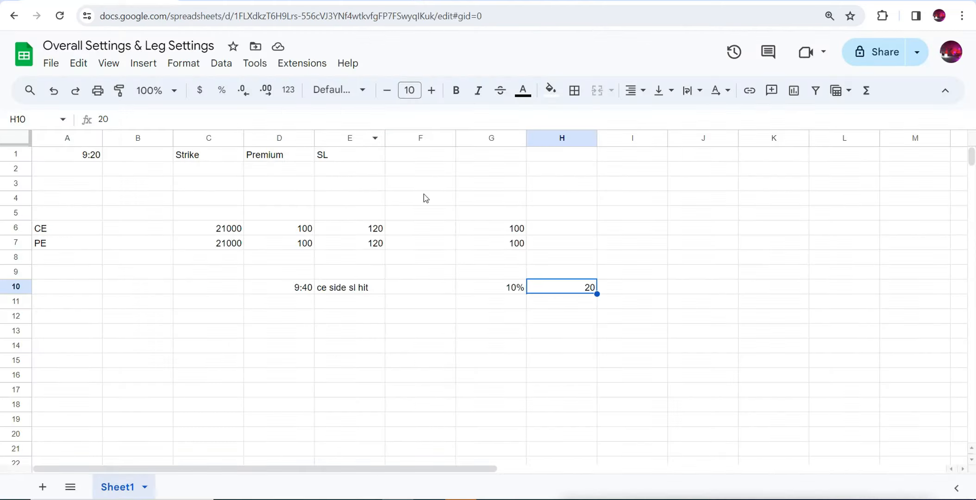
double_click(410, 332)
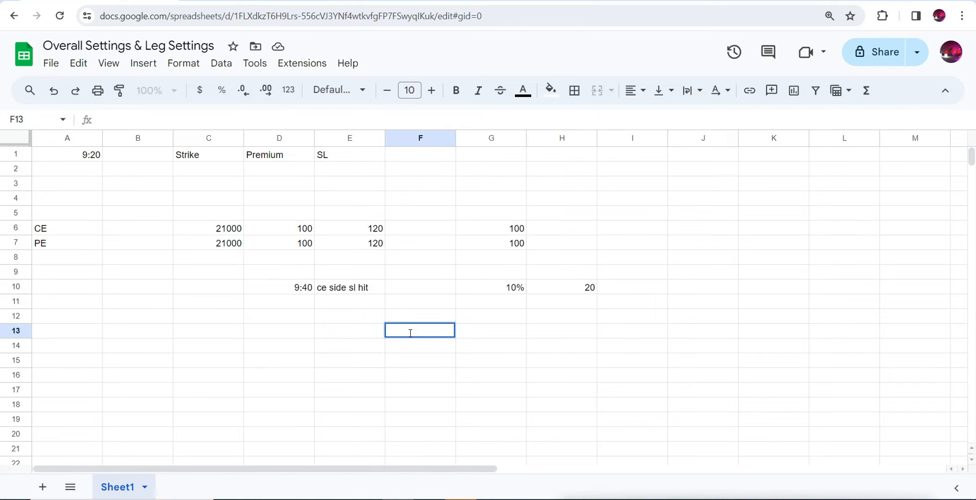
type("5000")
left_click(500, 328)
double_click(490, 329)
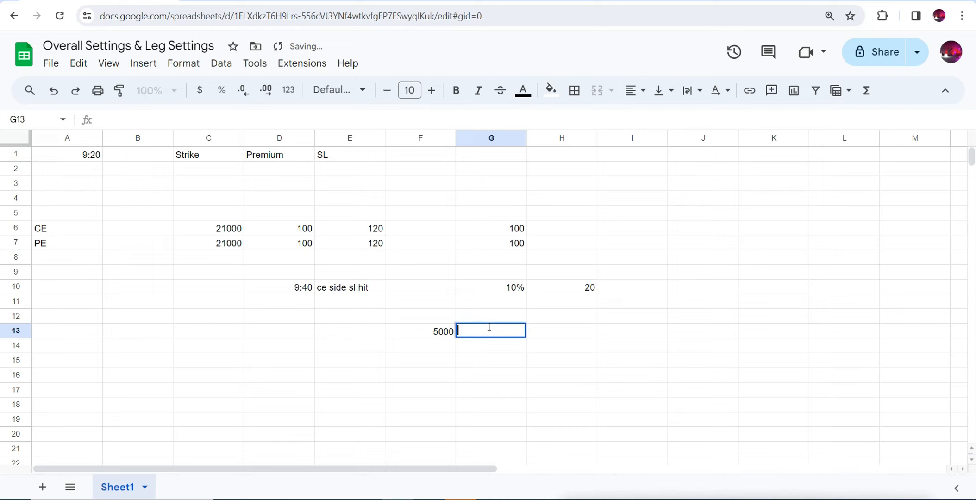
type("2000")
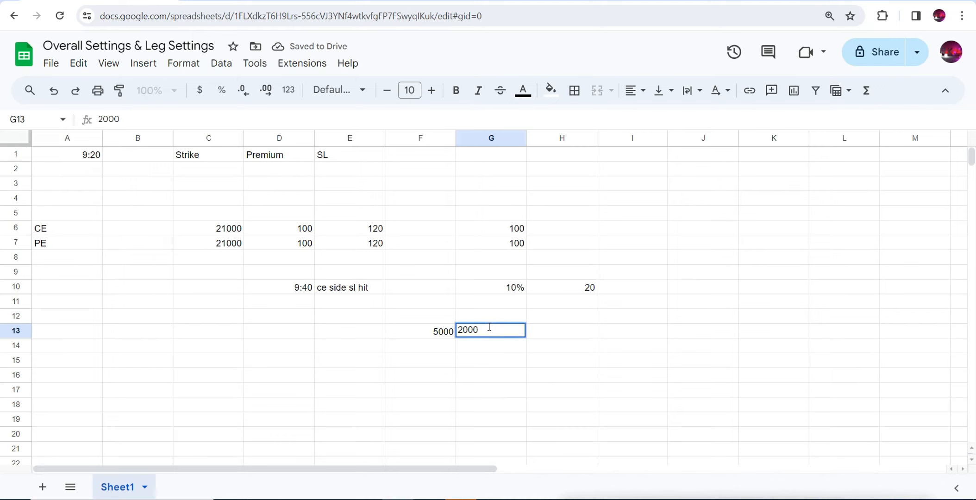
left_click(443, 355)
Switch back to AlgoTest and check the profit increase and trail profit values of Lock and Trail
left_click(352, 1)
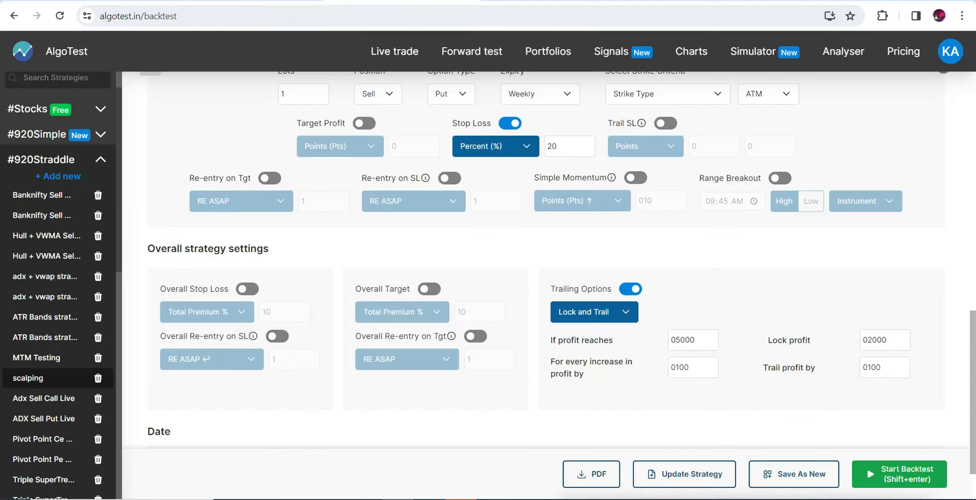
left_click(692, 367)
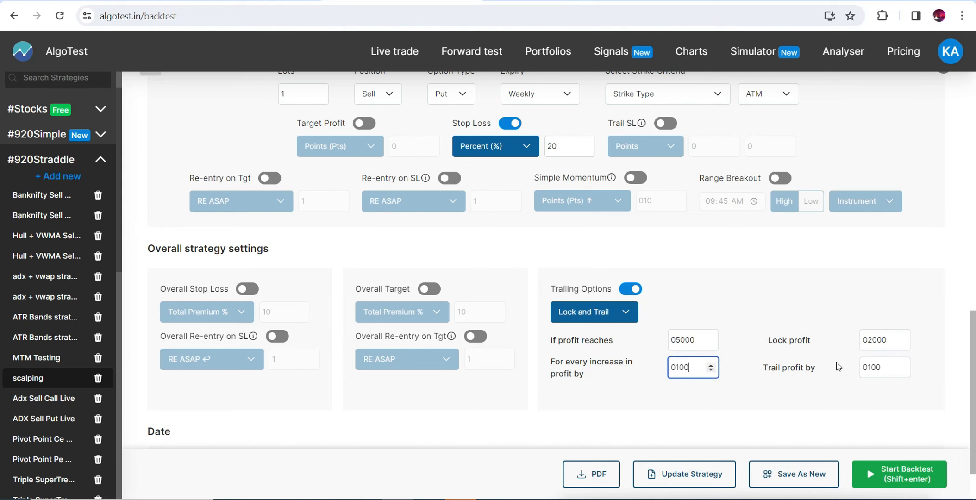
left_click(887, 368)
Switch to the Google Sheets example and enter 5100 in F14 and 2100 in G14
left_click(157, 1)
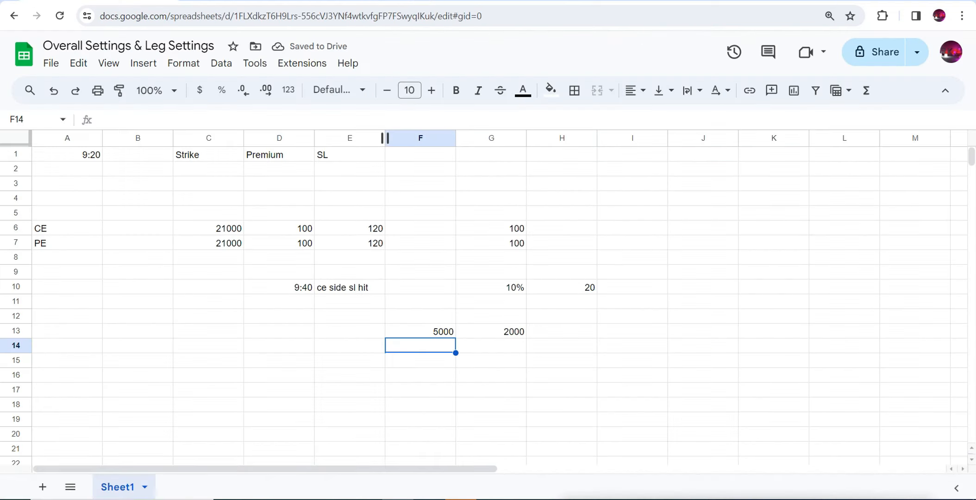
double_click(417, 345)
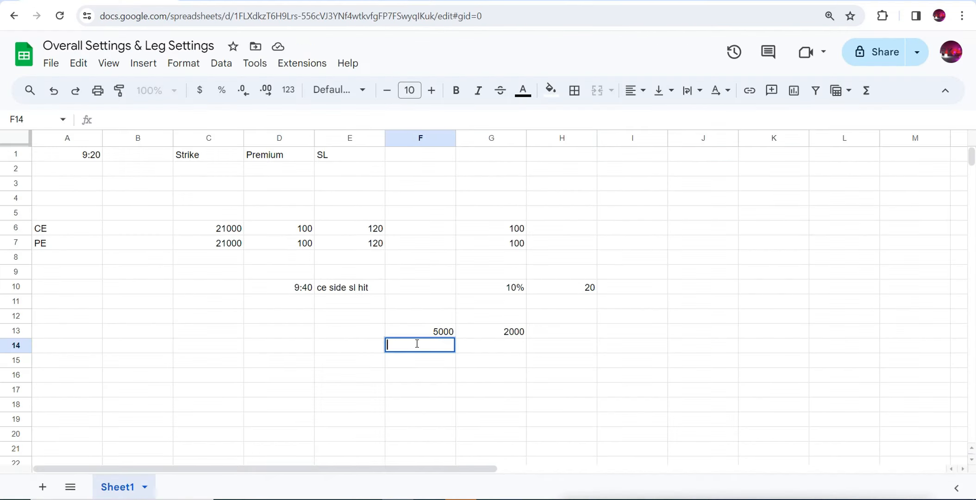
type("5100")
double_click(481, 349)
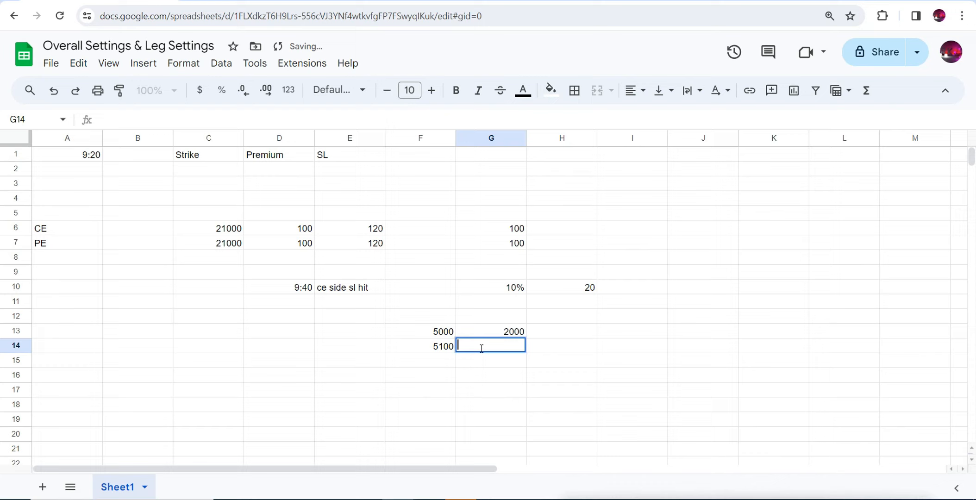
left_click(512, 336)
double_click(492, 348)
type("2100")
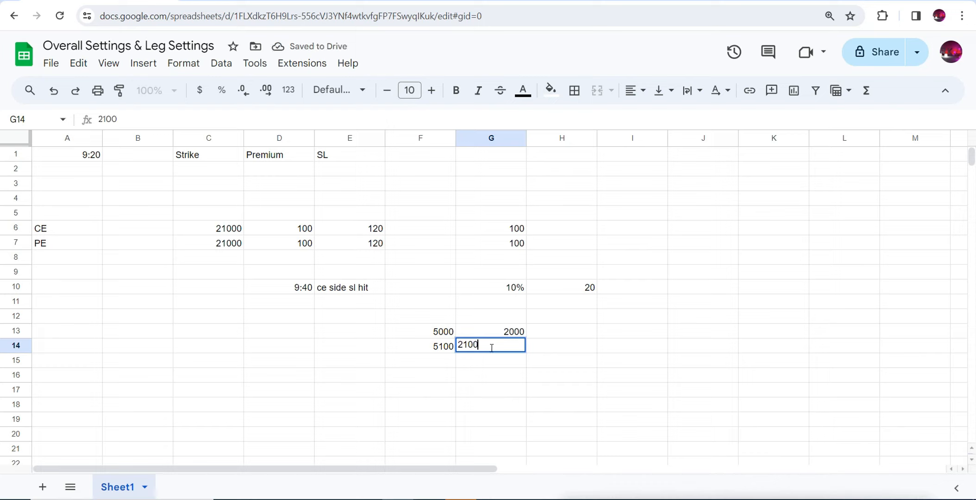
Add the next trailing example row with 5200 in F15 and 2200 in G15
double_click(431, 360)
type("5200")
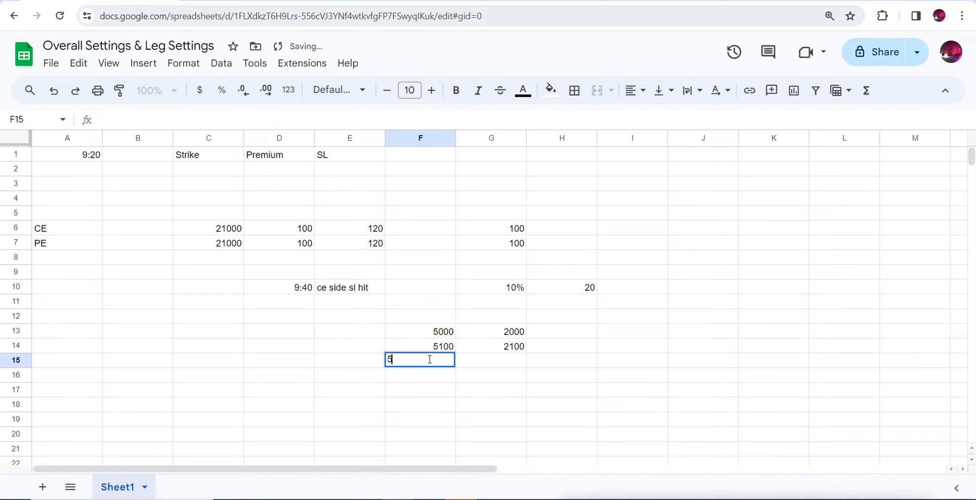
double_click(503, 362)
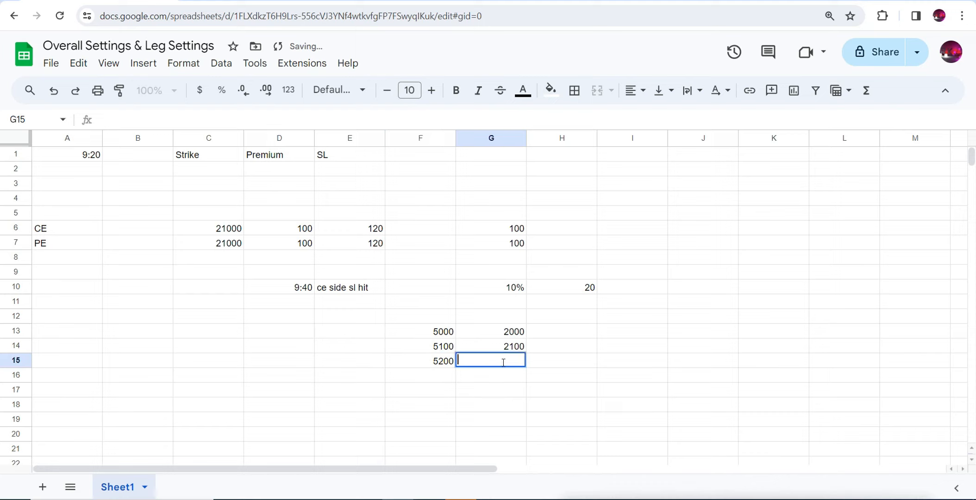
type("2200")
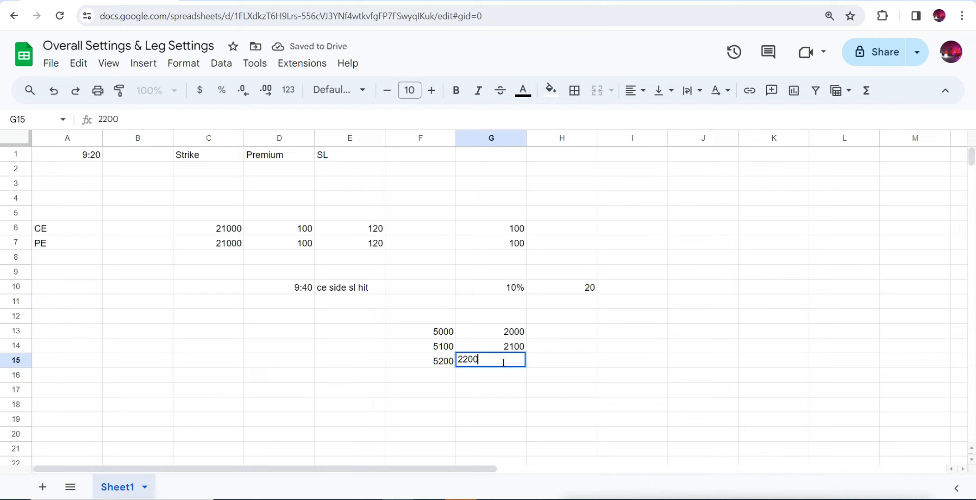
Examine the profit levels and matching locked profits in F13:G15 and switch back to AlgoTest
left_click(445, 344)
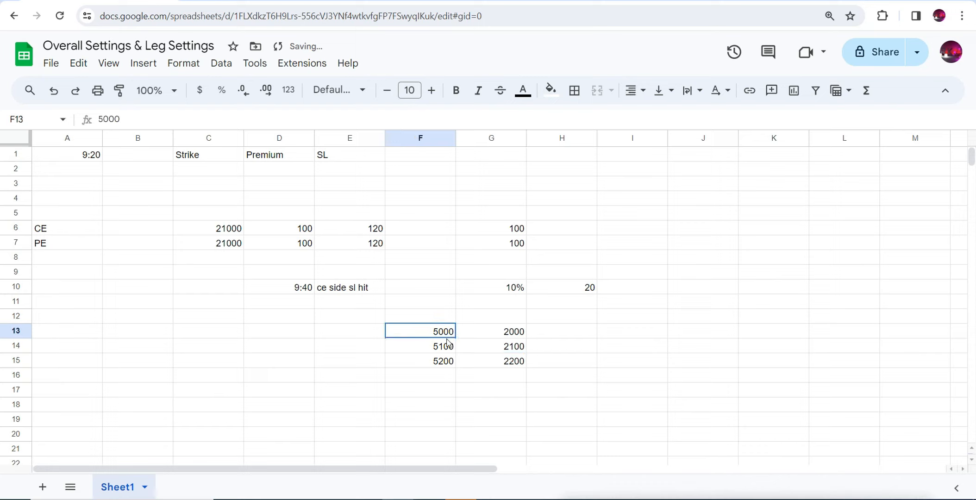
left_click(444, 360)
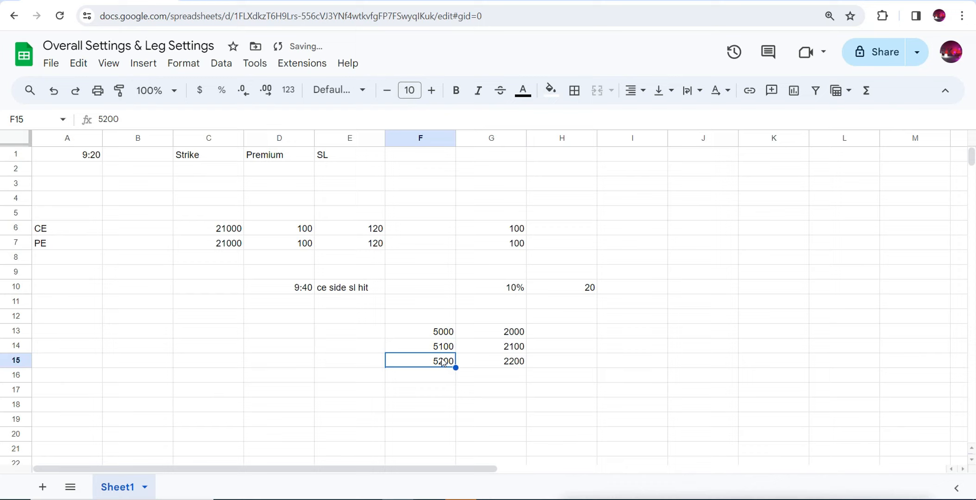
left_click(508, 334)
left_click(522, 349)
left_click(509, 366)
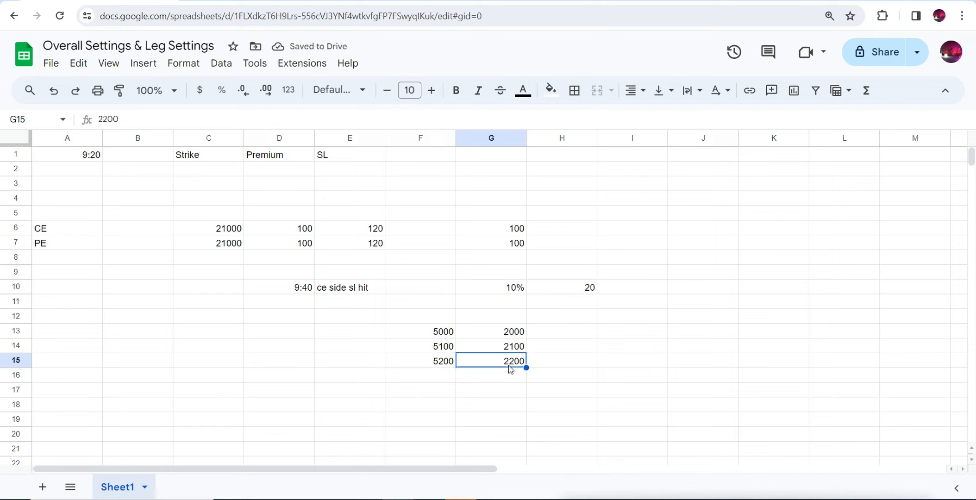
left_click(518, 334)
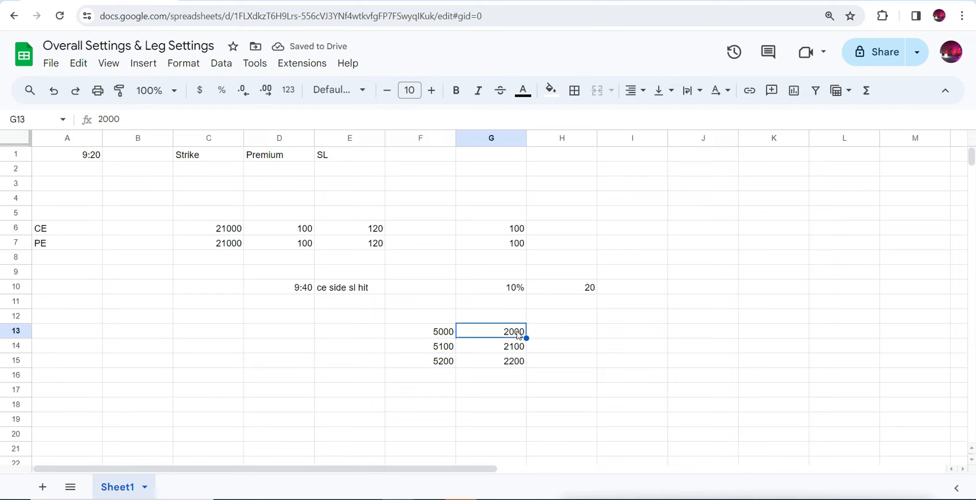
left_click(518, 365)
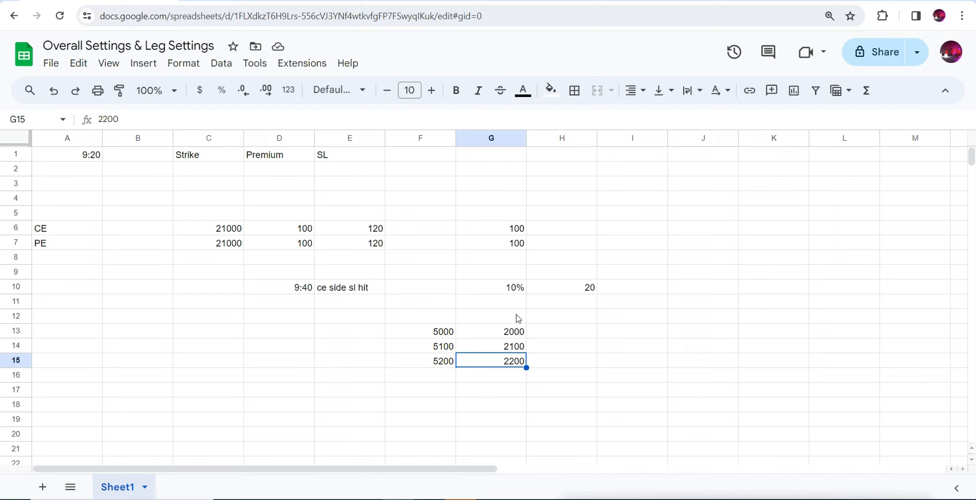
left_click(403, 1)
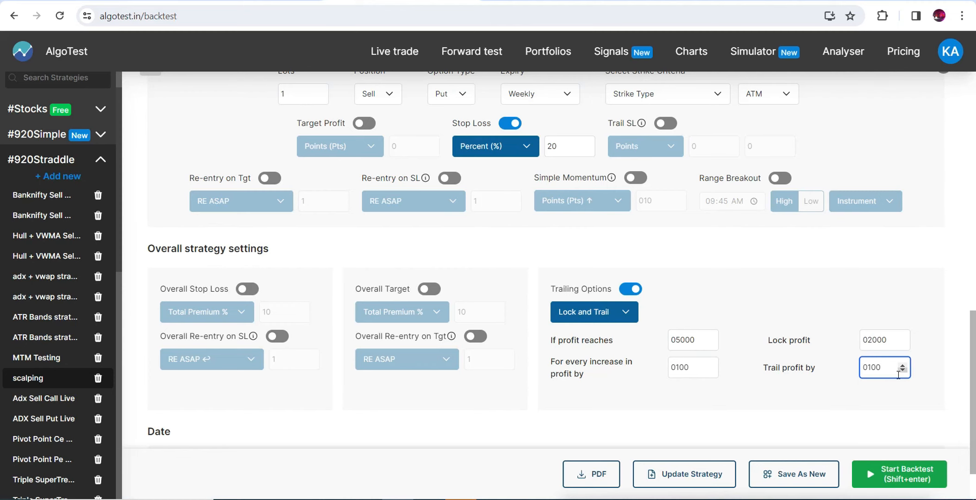
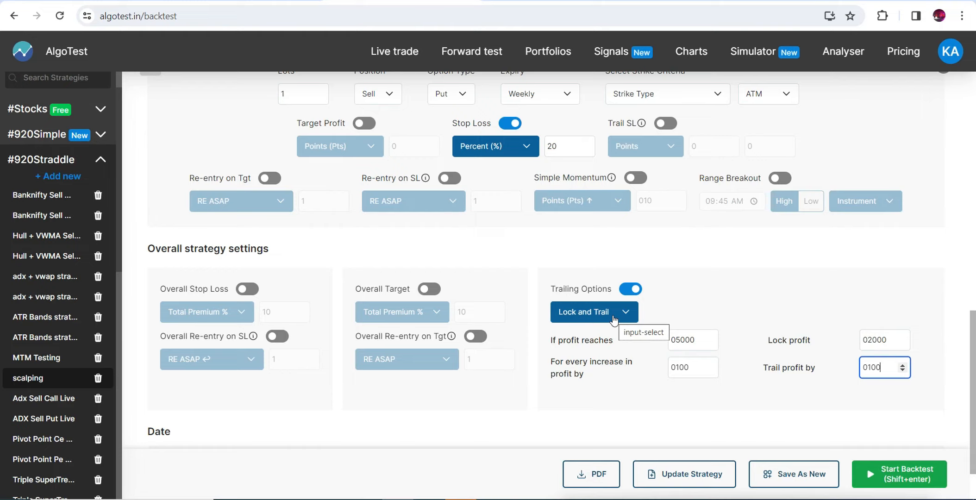
Change the Trailing Options type to Overall Trail SL and keep MTM as its basis
left_click(614, 320)
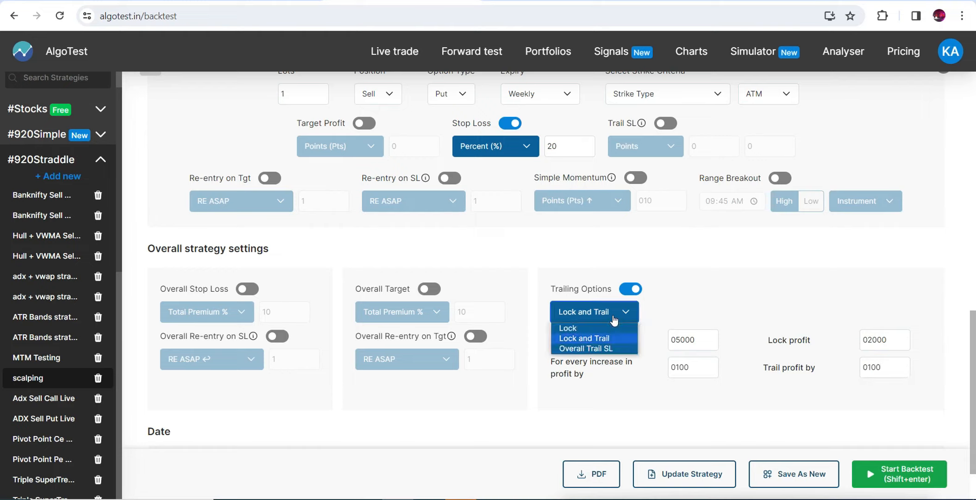
left_click(596, 352)
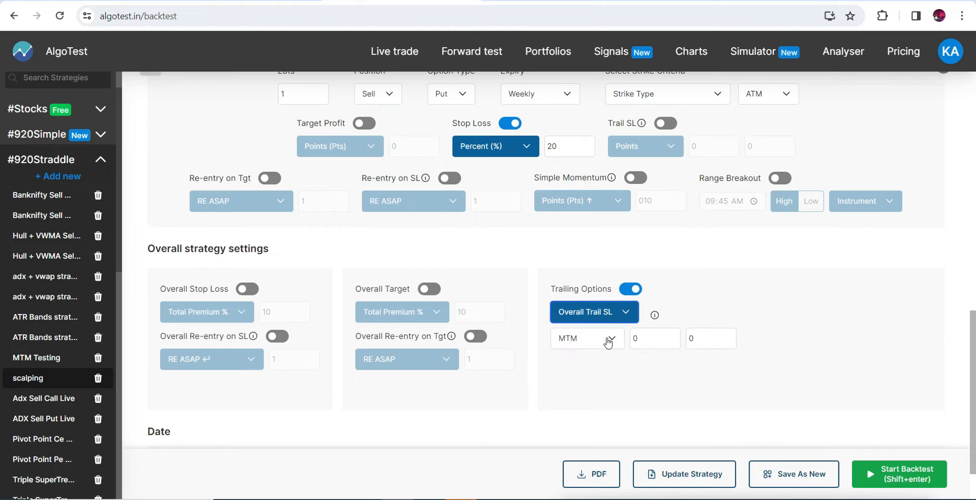
left_click(608, 341)
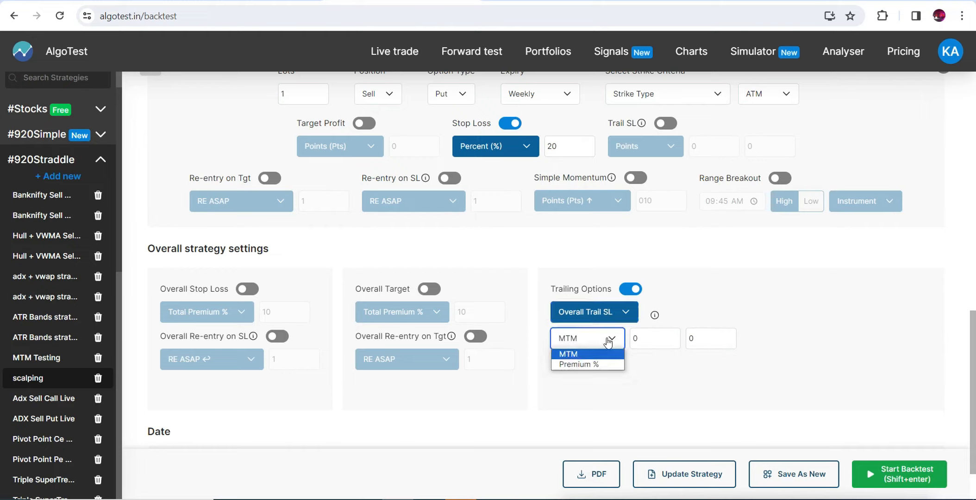
left_click(608, 342)
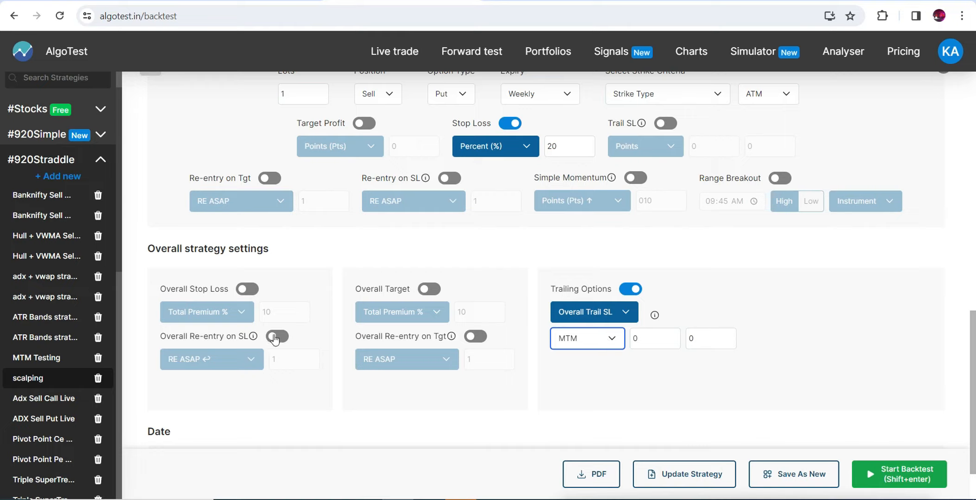
Enable Overall Stop Loss and set it to MTM with a value of 2000
left_click(246, 289)
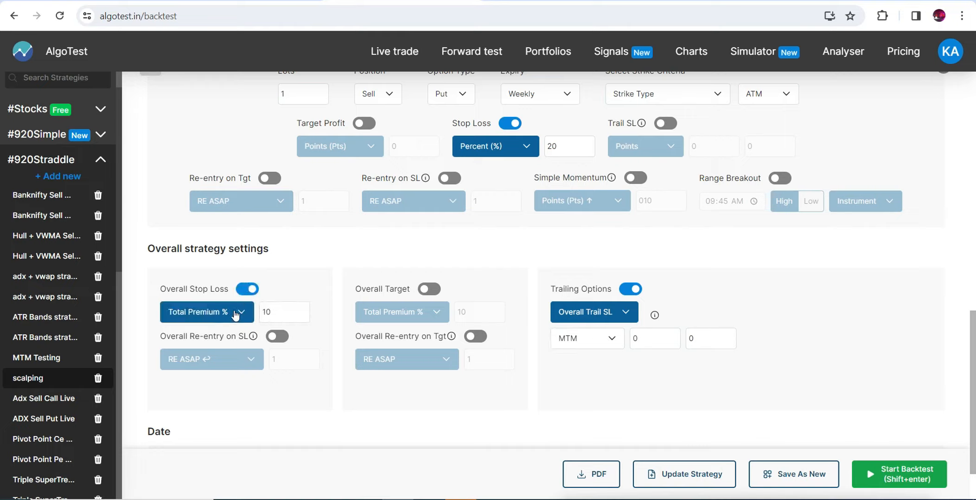
left_click(233, 311)
left_click(223, 328)
key("Tab")
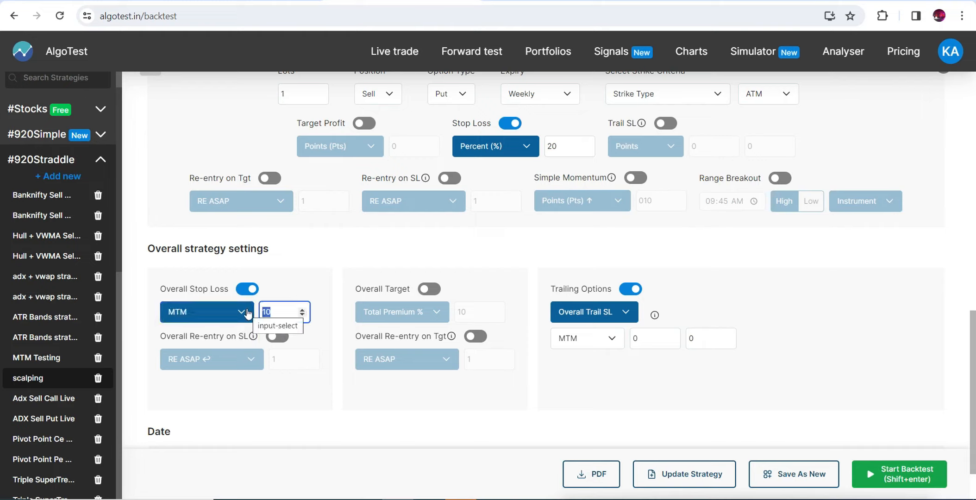
type("2000")
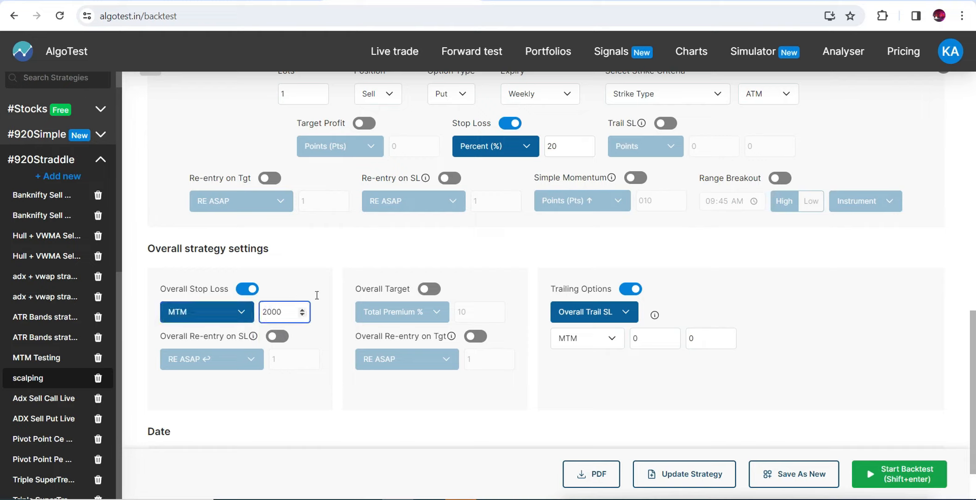
left_click(343, 286)
Set both Overall Trail SL values to 500
left_click(642, 339)
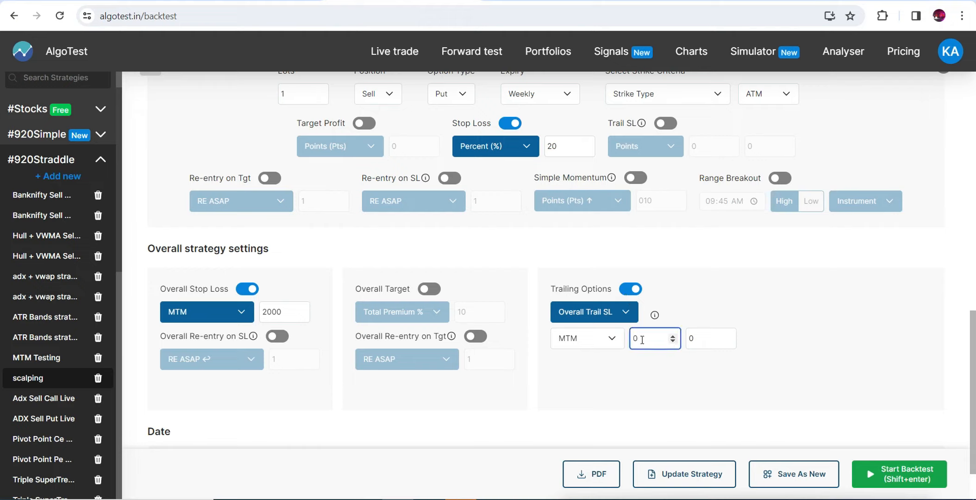
type("500")
left_click(714, 342)
type("500")
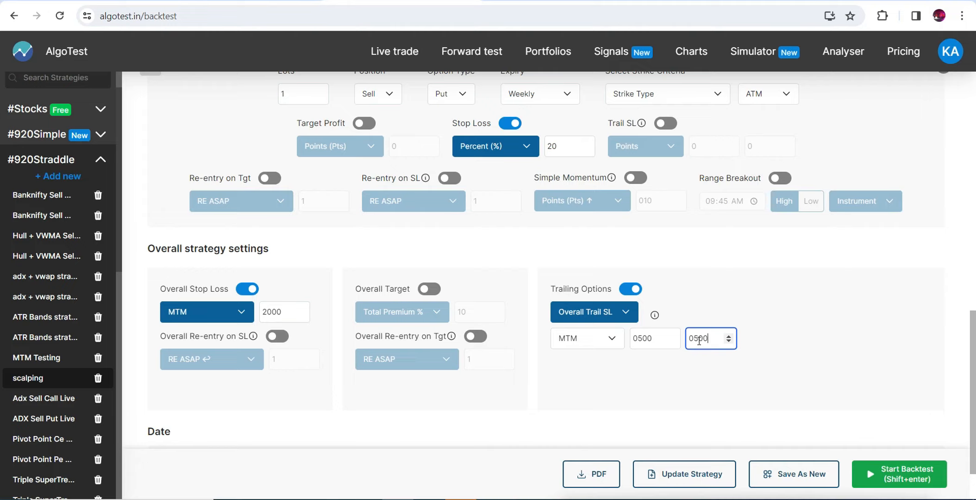
Switch to the Google Sheets example and enter "overall sl" in J13 and 2000 in K13
left_click(144, 0)
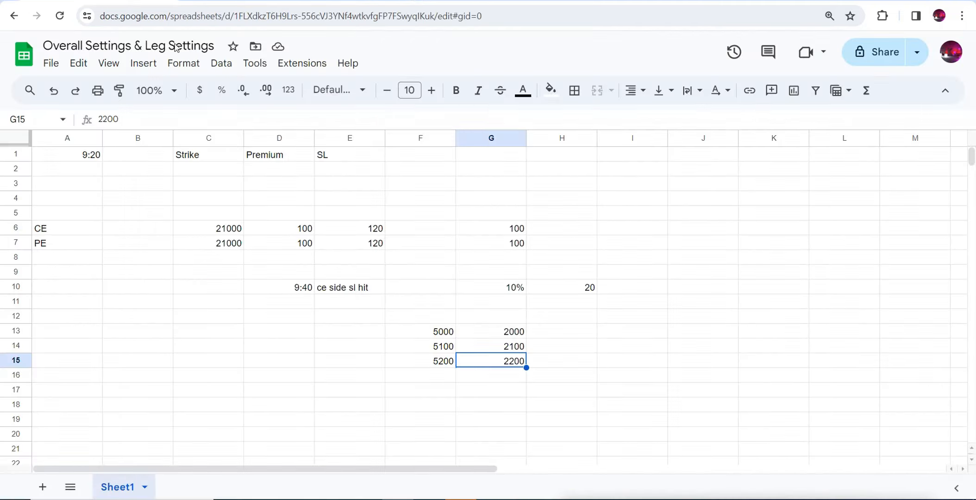
left_click(690, 330)
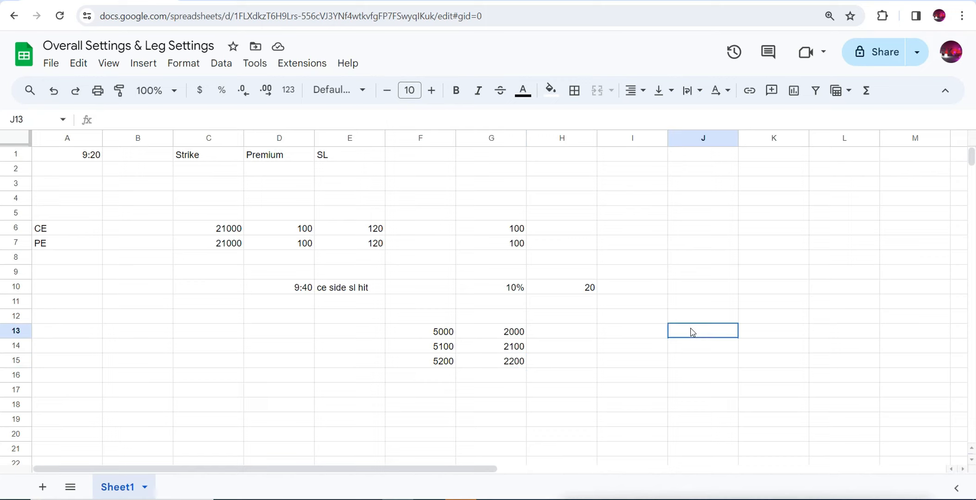
type("overall sl")
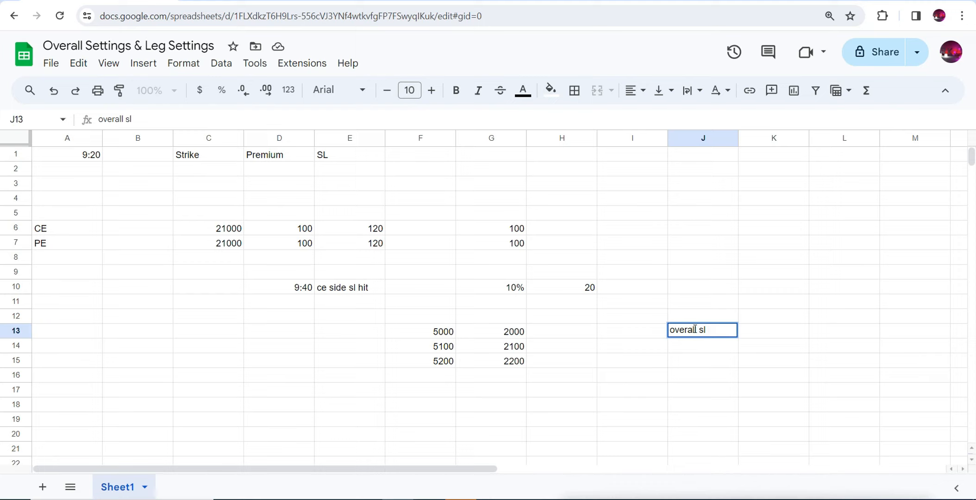
left_click(751, 334)
type("2000")
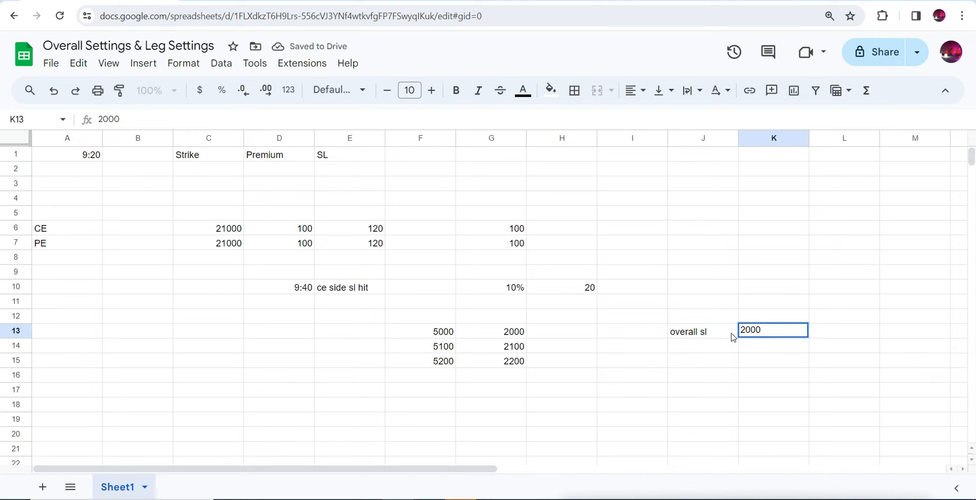
Add the label "overall trail sl" in J14 and enter 500-500 in K14, checking the values in AlgoTest
left_click(691, 347)
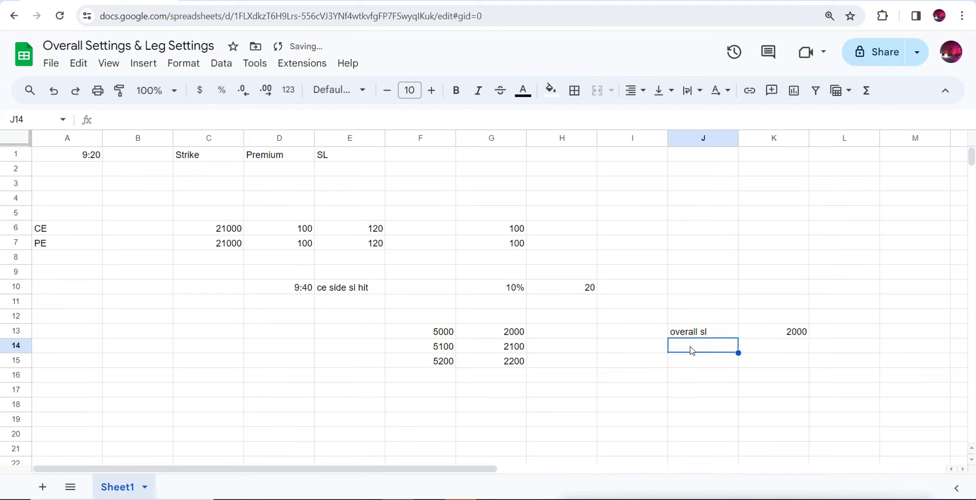
double_click(691, 346)
type("over")
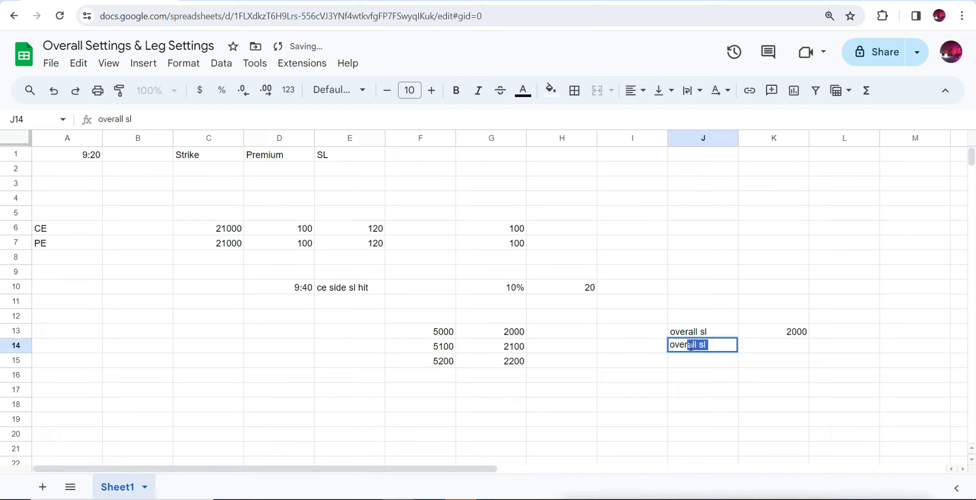
type("all trail sl")
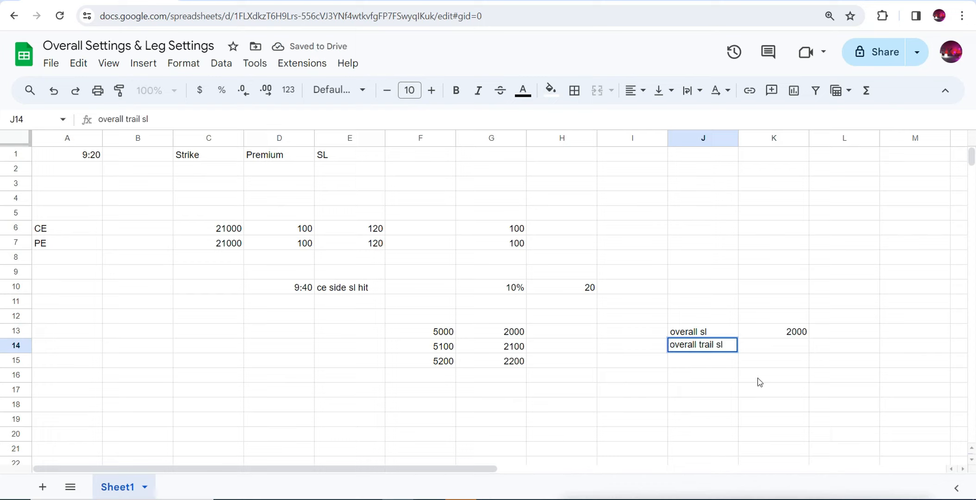
double_click(754, 351)
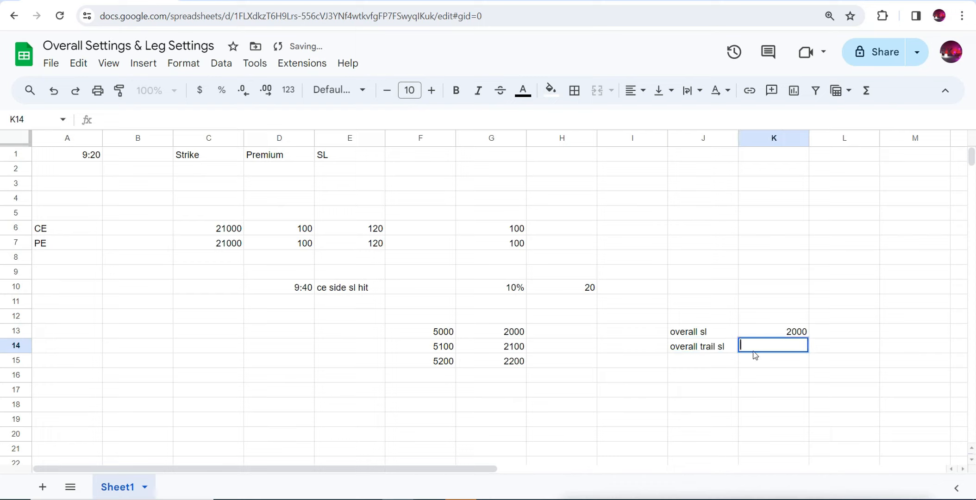
left_click(456, 1)
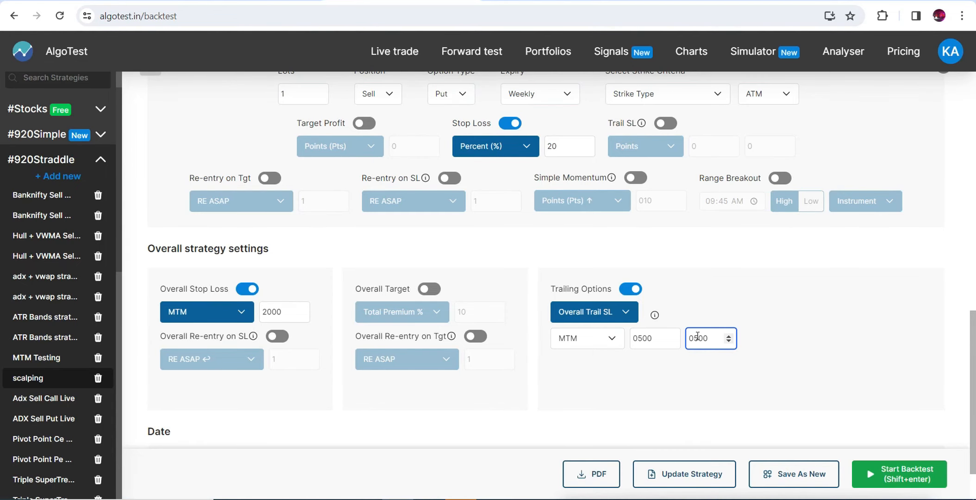
key("ctrl+Tab")
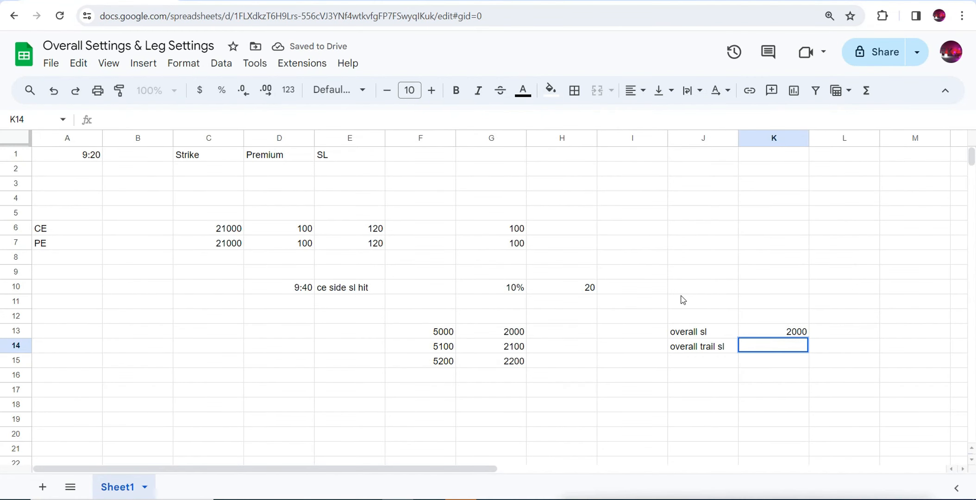
type("500-5000")
key("BackSpace")
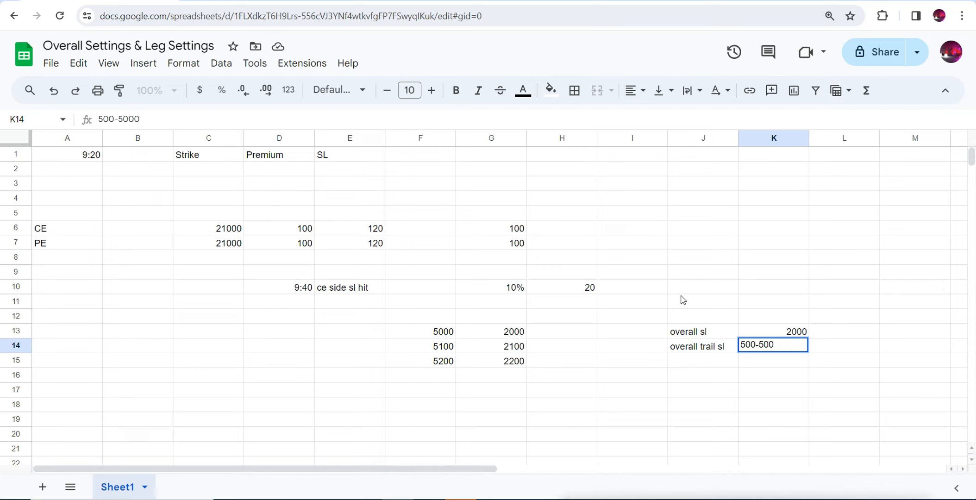
left_click(692, 381)
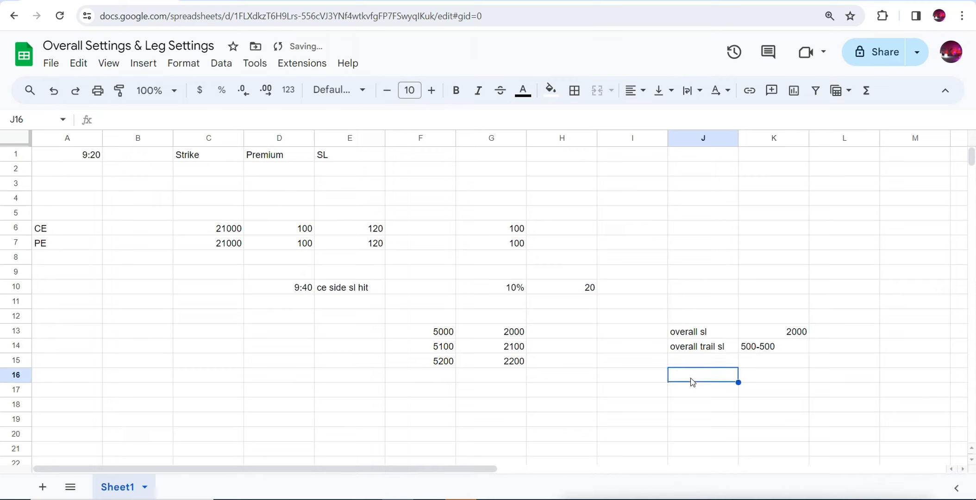
double_click(692, 379)
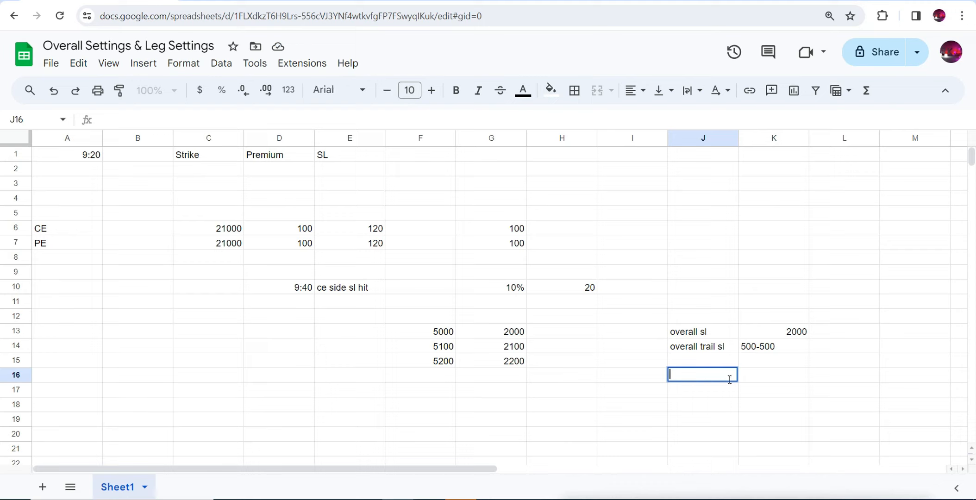
Enter the trailed stop loss 1500 in L13 and the profit level 1000 in K15
left_click(803, 332)
double_click(825, 334)
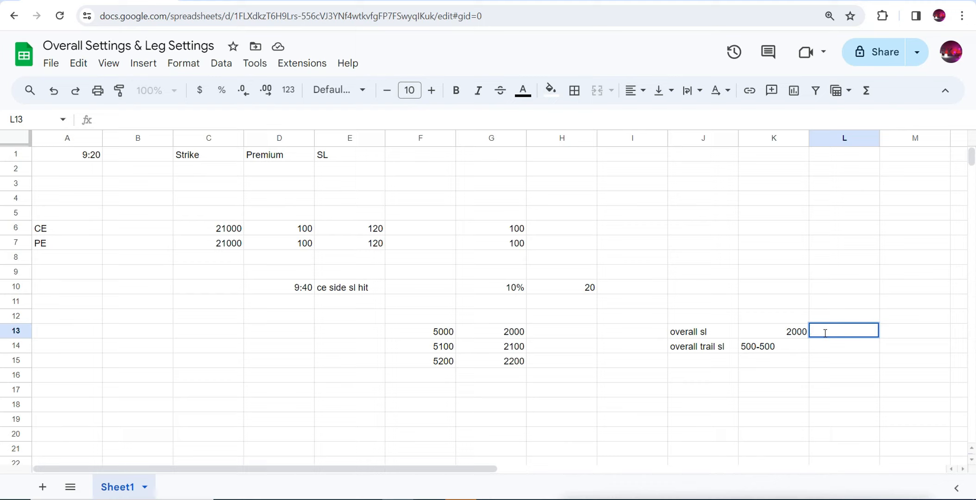
type("1500")
double_click(770, 360)
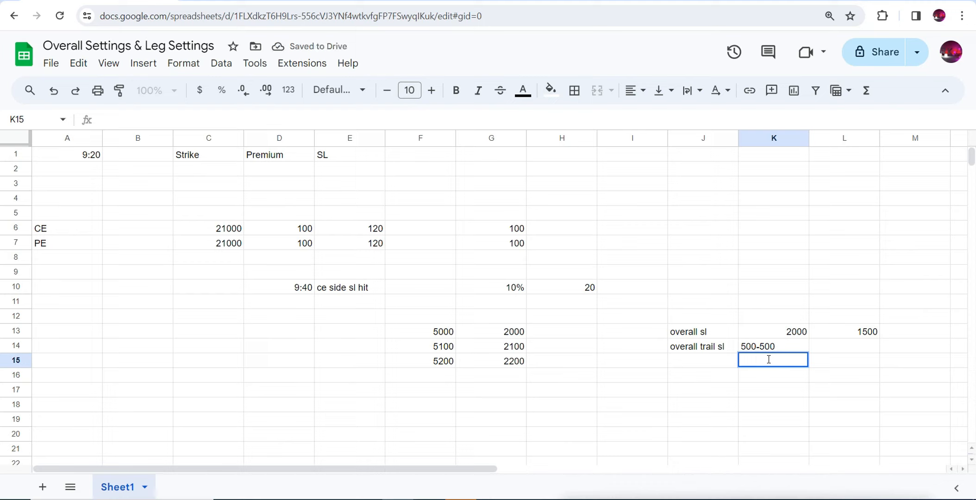
type("1000")
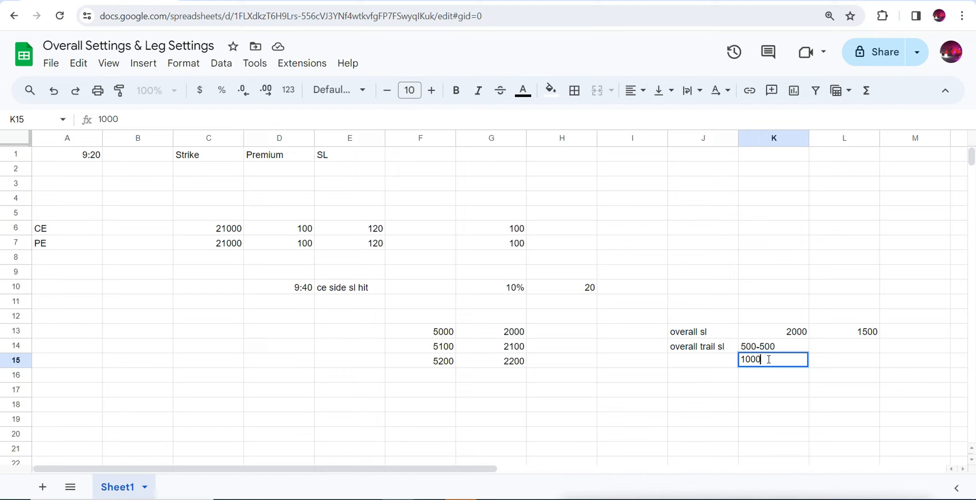
left_click(728, 347)
left_click(777, 348)
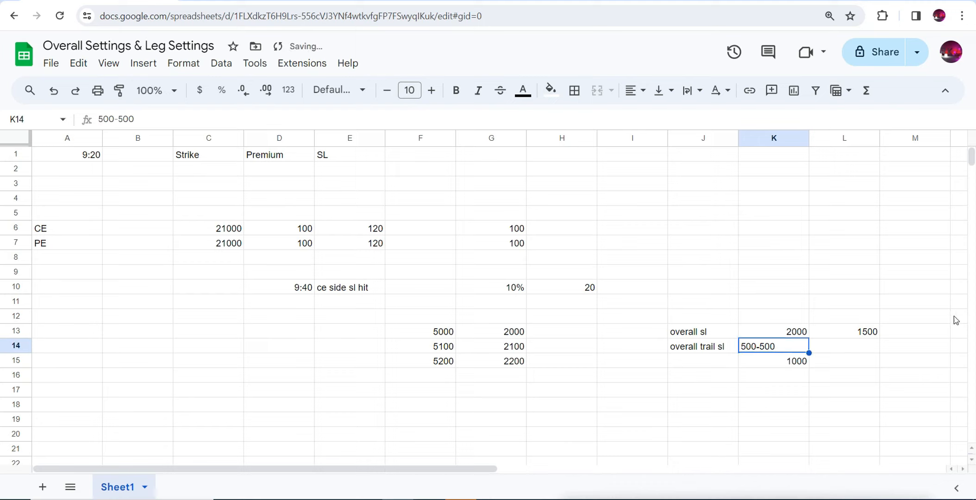
Enter the next trailed stop loss 1000 in M13 and the profit level 1500 in L15
double_click(900, 330)
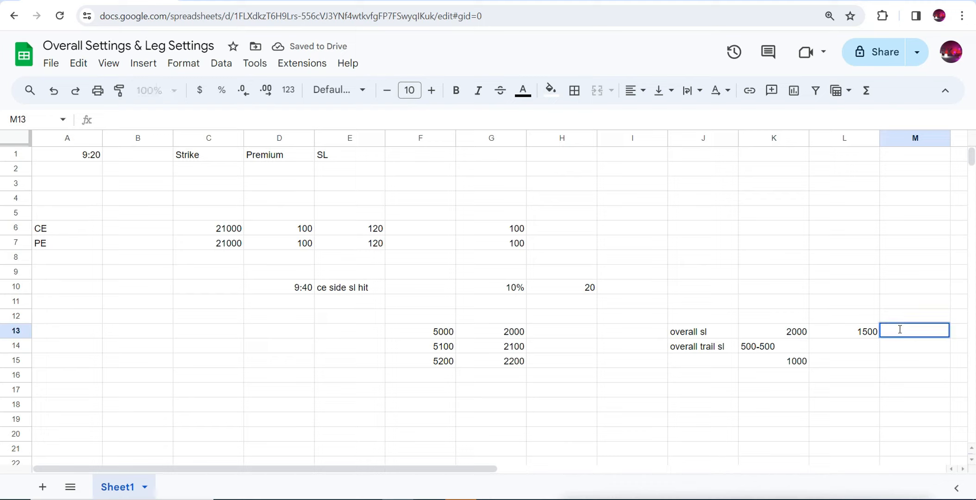
type("1000")
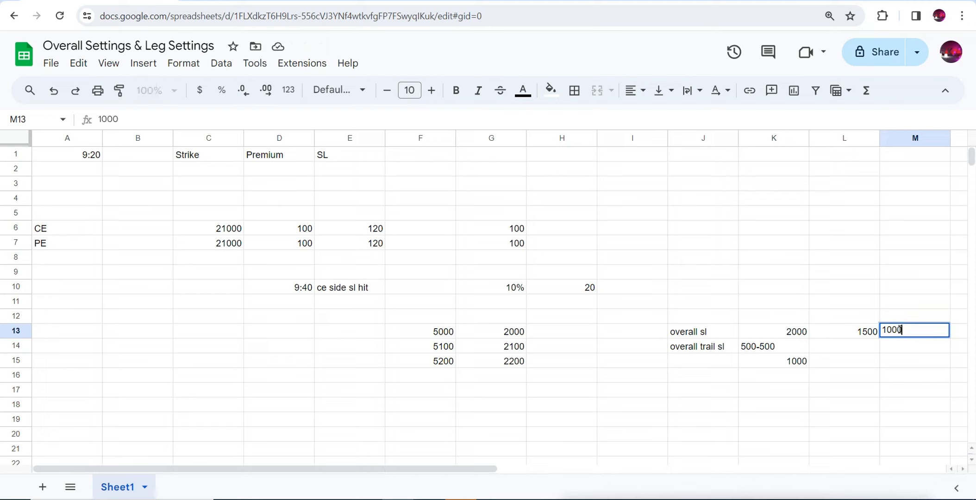
left_click_drag(466, 468, 517, 468)
left_click(778, 390)
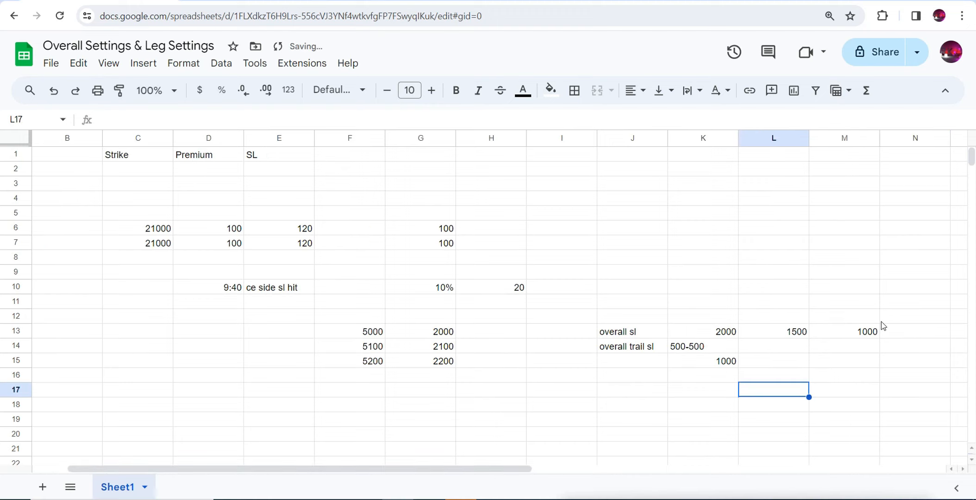
left_click(862, 334)
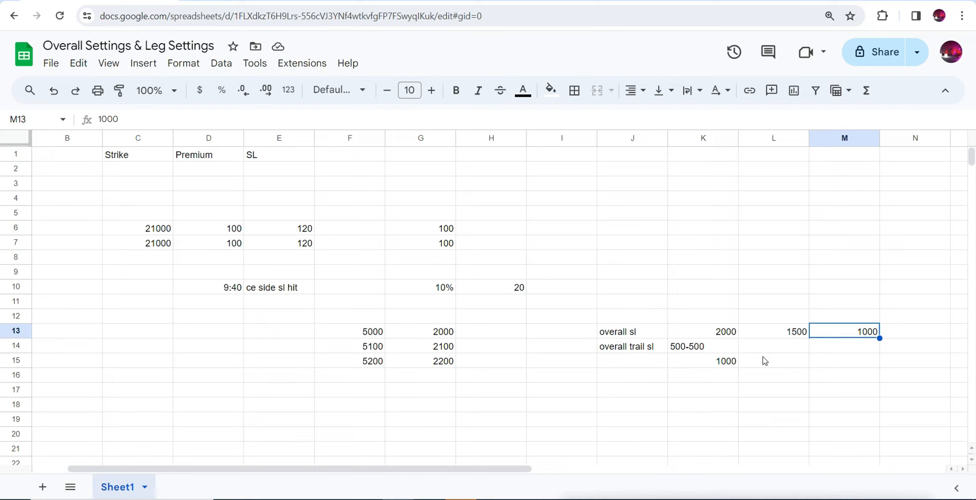
double_click(751, 365)
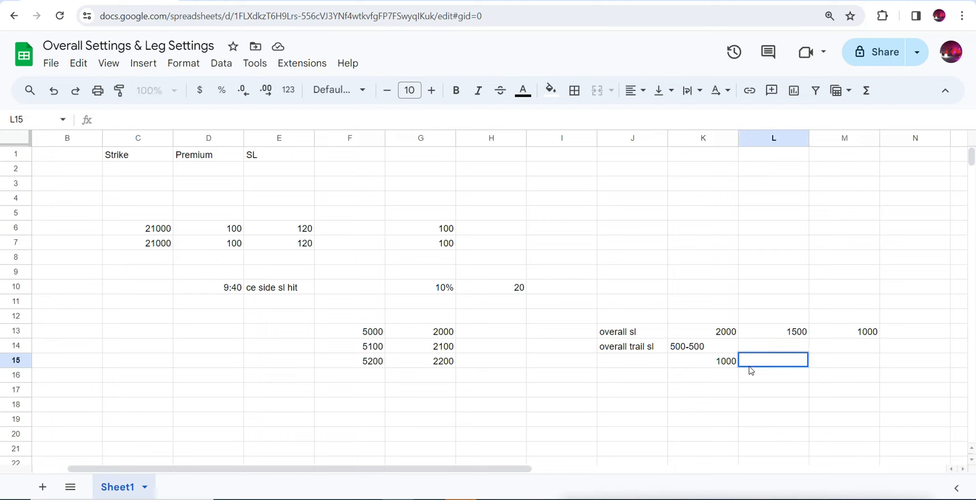
type("1500")
Extend the overall sl row with a trailed stop loss of 500 in N13
left_click(635, 334)
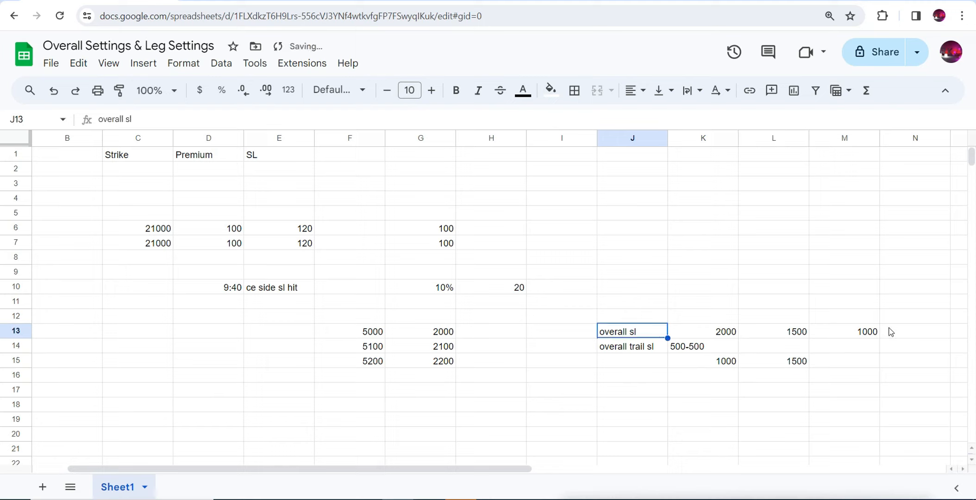
double_click(890, 330)
type("500")
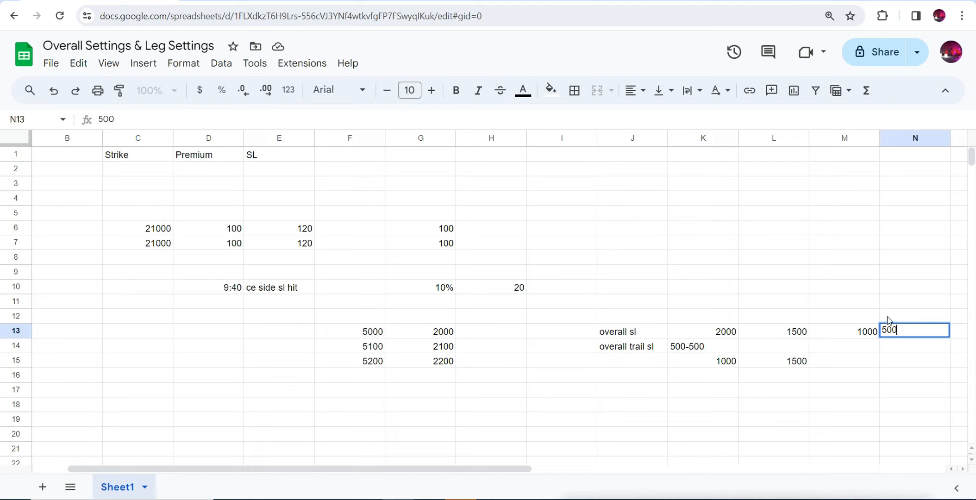
Switch back to AlgoTest and check the two Overall Trail SL values under Trailing Options
key("ctrl+Tab")
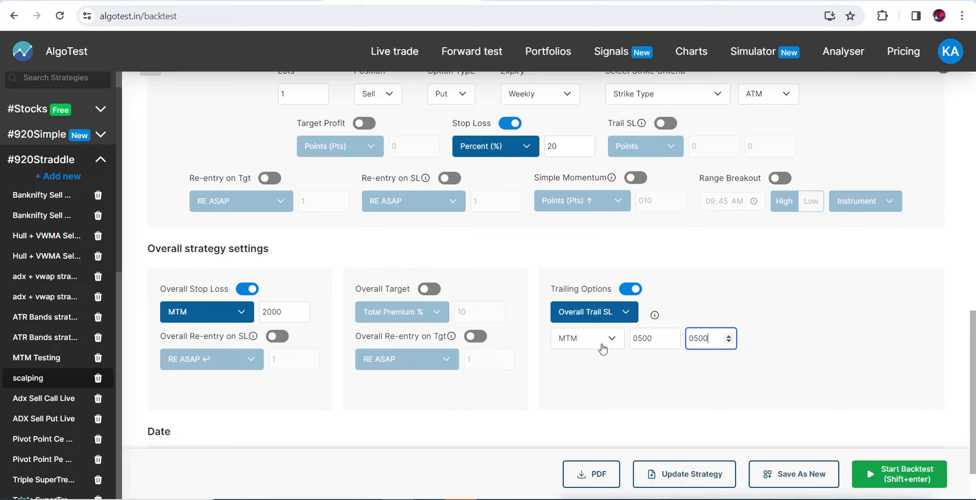
left_click(730, 289)
left_click(659, 341)
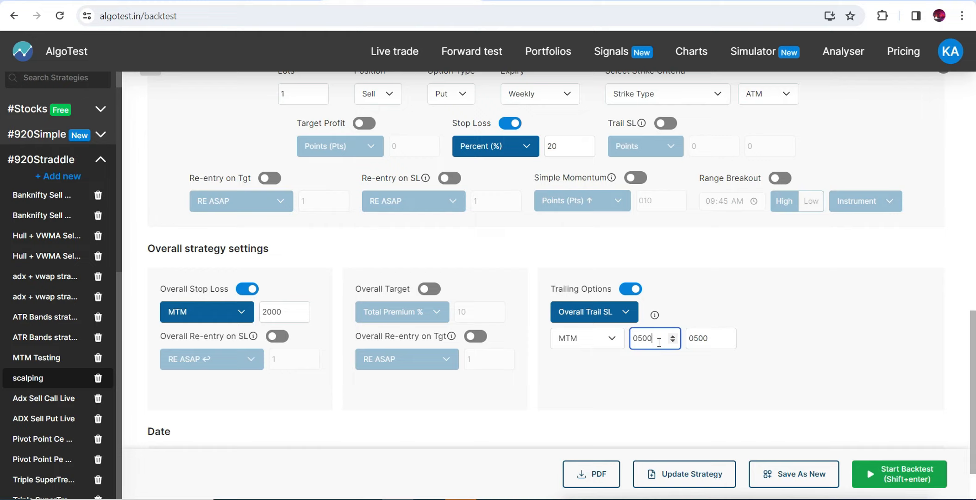
Compare the Overall Stop Loss amount with the Overall Trail SL values in the overall strategy settings
left_click(289, 315)
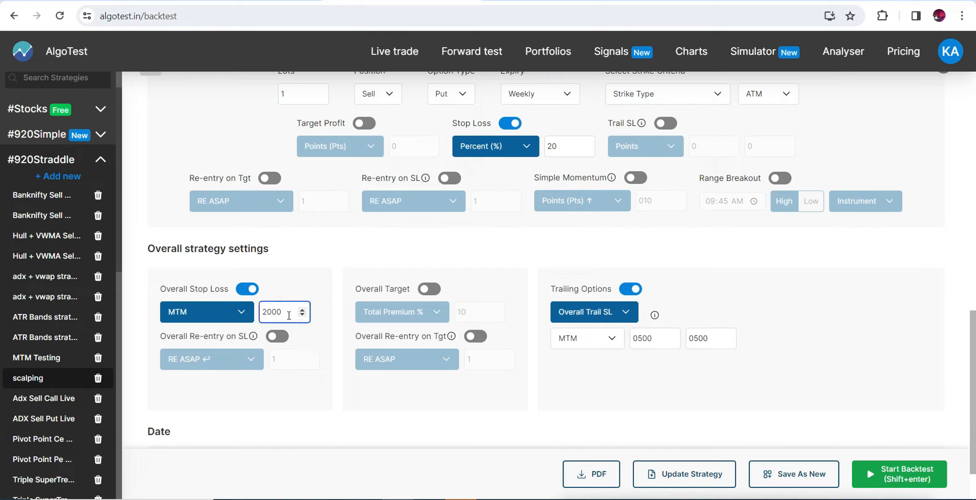
left_click(665, 339)
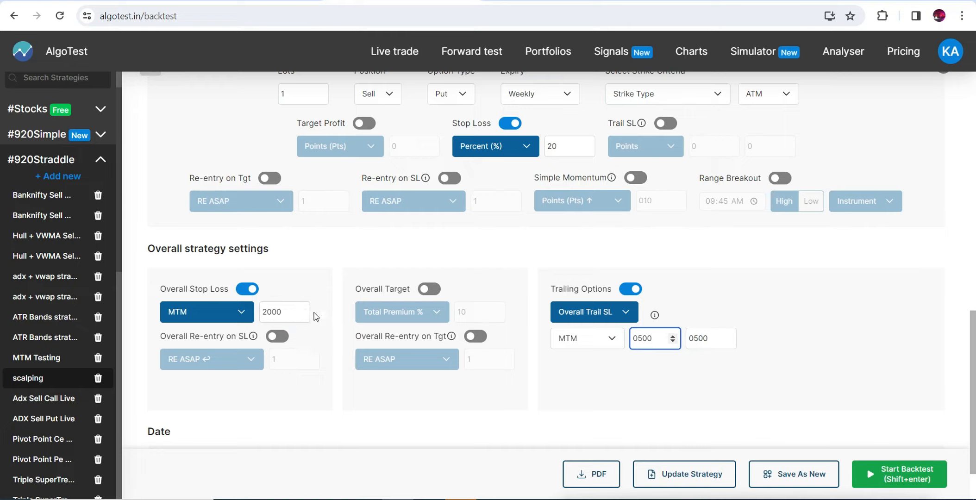
left_click(291, 310)
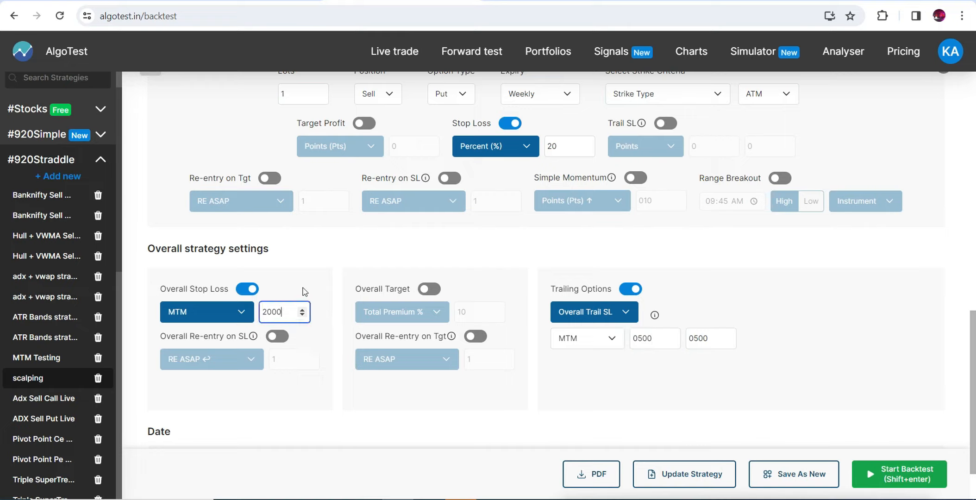
left_click(592, 320)
left_click(593, 319)
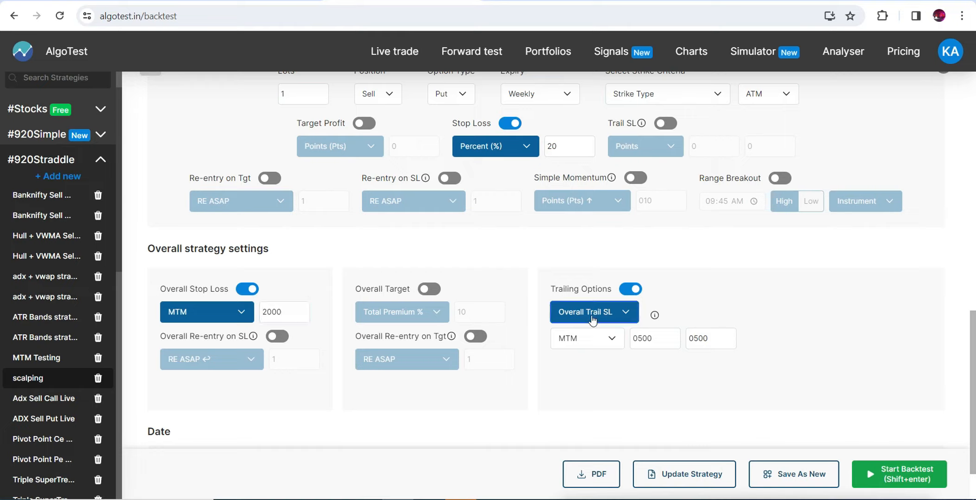
Change the Overall Trail SL type to Premium % and set both of its values to 10
left_click(587, 343)
left_click(574, 365)
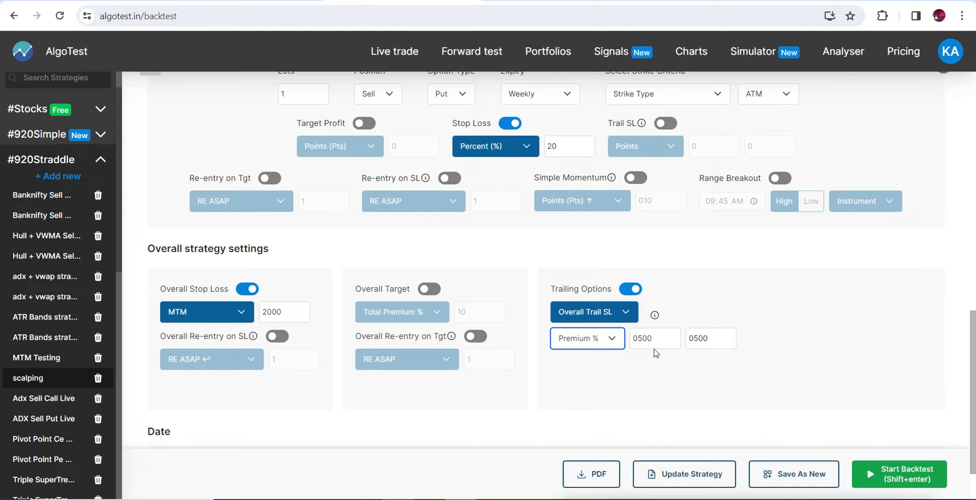
left_click_drag(667, 338, 628, 342)
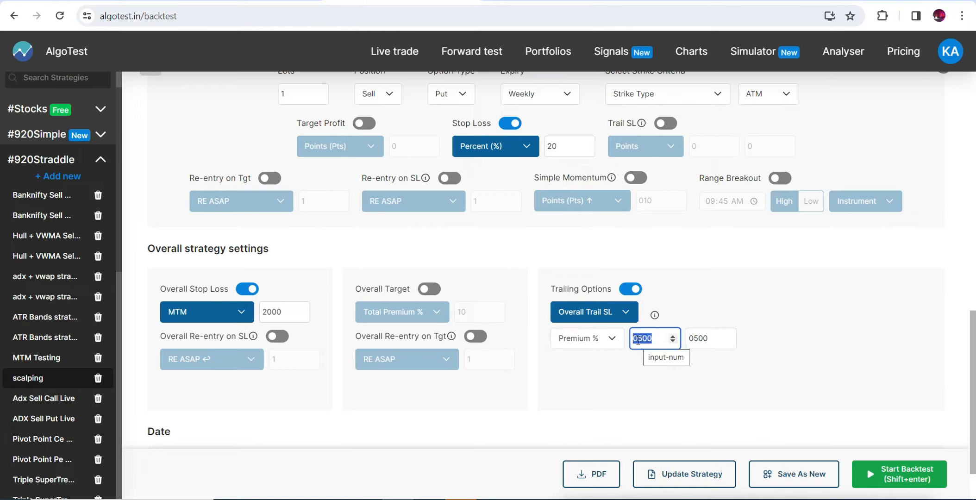
type("10")
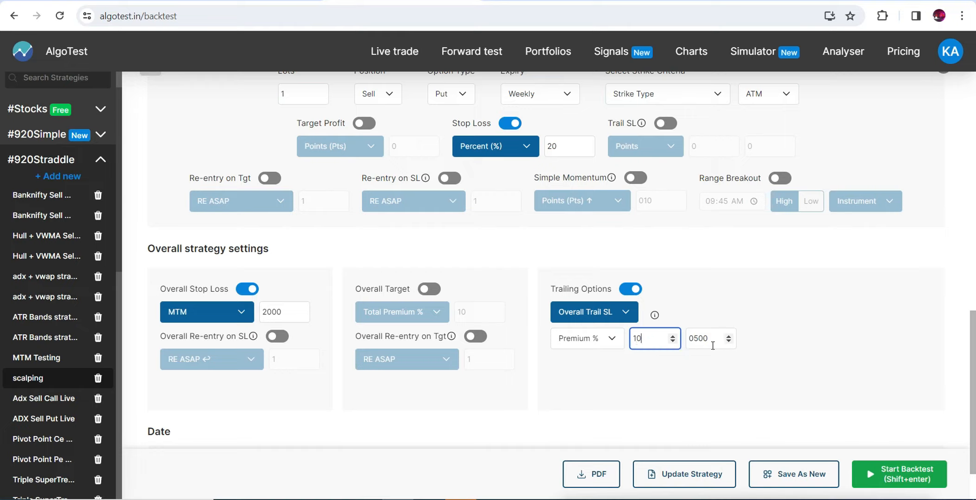
key("Tab")
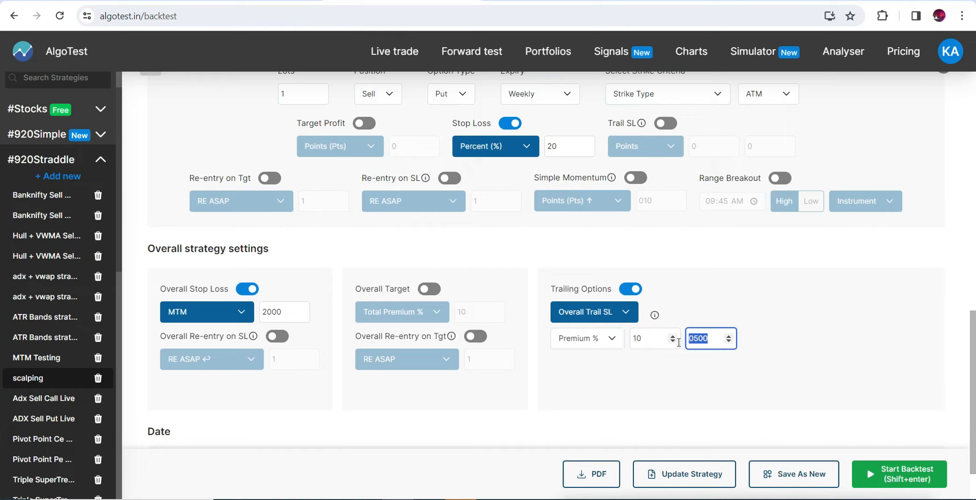
type("10")
left_click(648, 375)
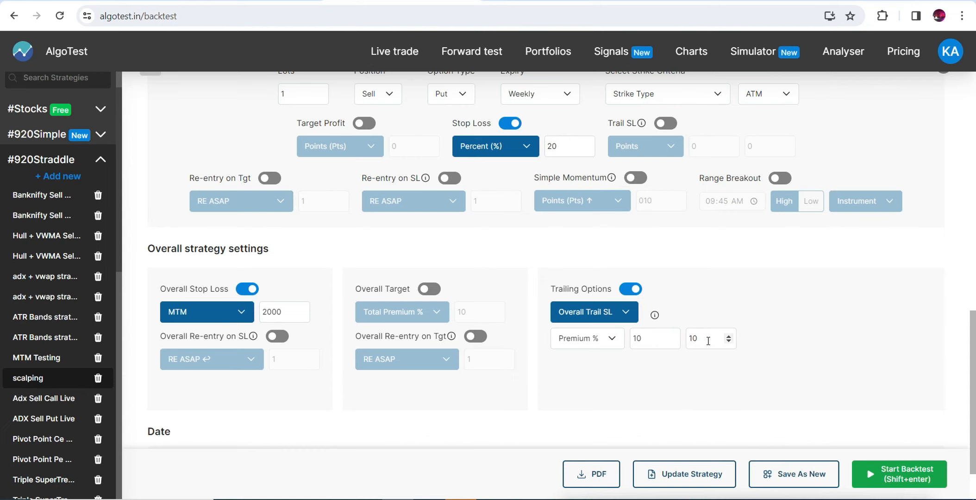
Switch to the Overall Settings & Leg Settings spreadsheet and review the leg premiums in D6:D7 and the percentage example in G10:H10
left_click(171, 1)
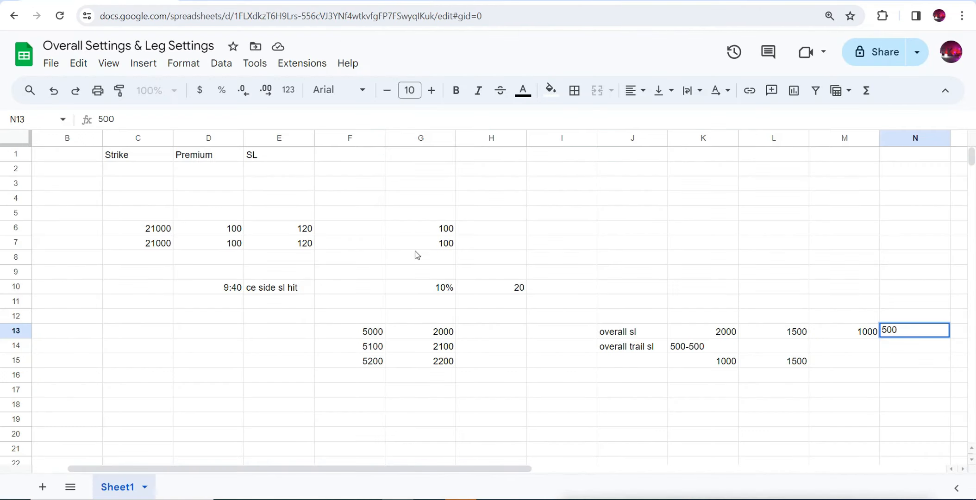
left_click(438, 292)
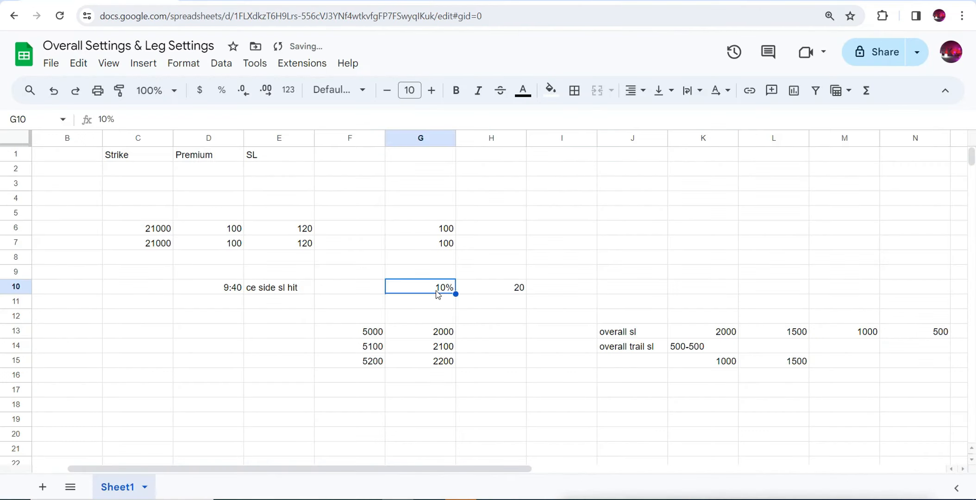
left_click(447, 232)
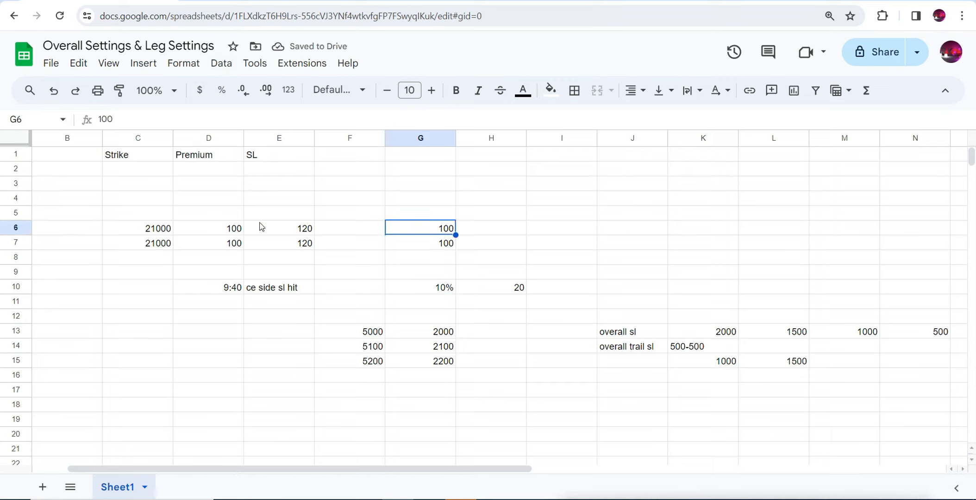
left_click(238, 233)
left_click(238, 244)
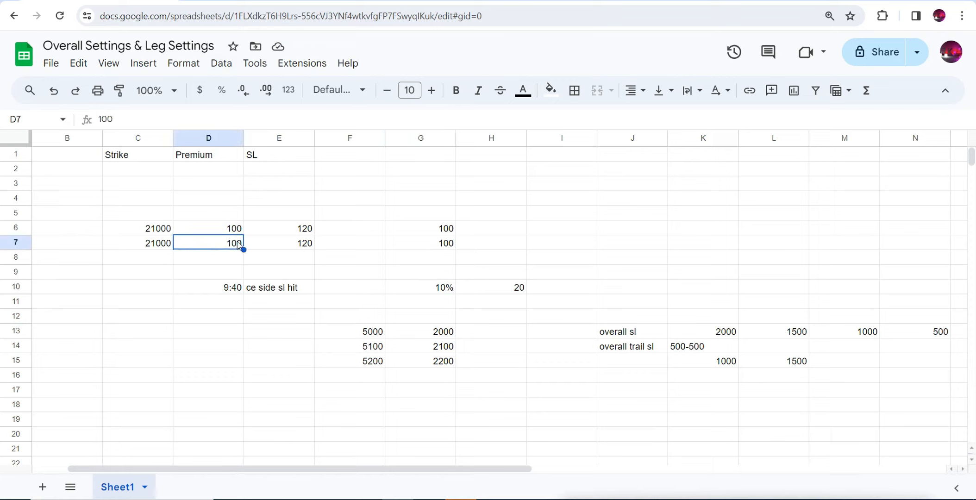
left_click(430, 289)
double_click(515, 286)
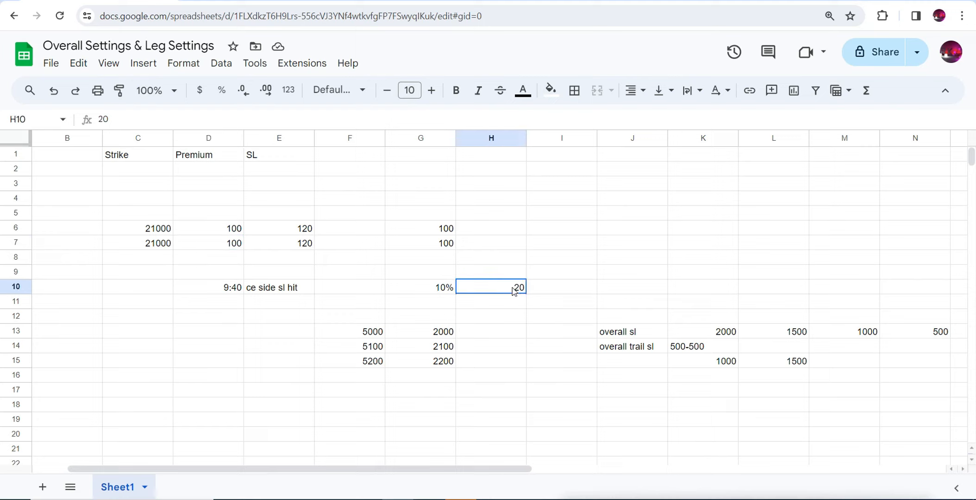
Extend the row 10 example by entering 1000 in I10 and 1000 in J10
double_click(551, 287)
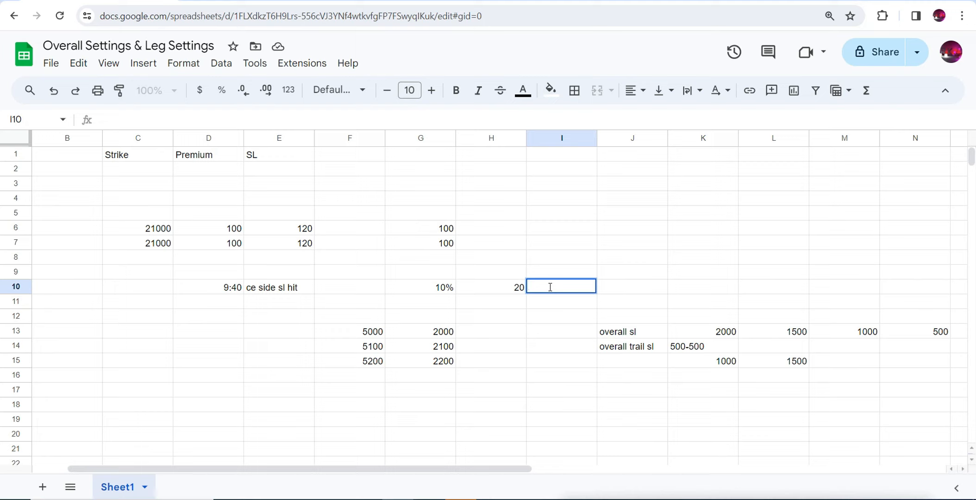
type("1000")
double_click(629, 290)
type("1000")
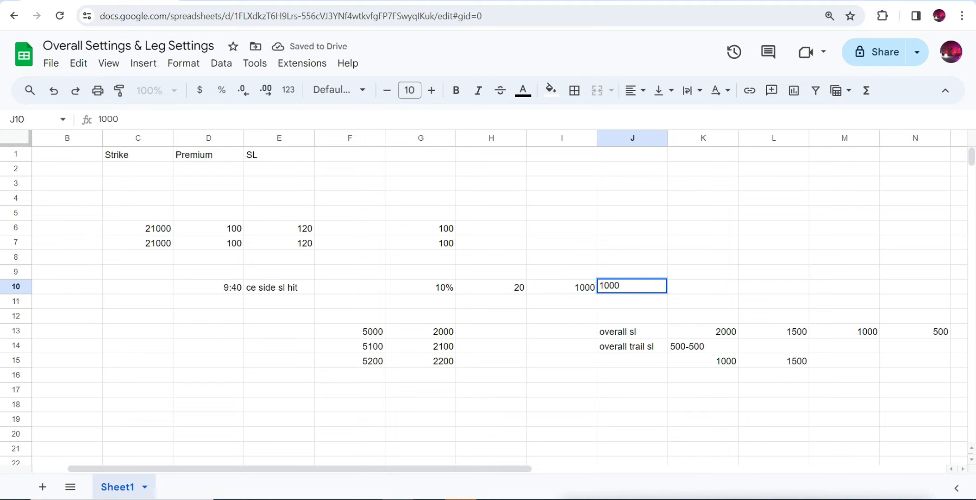
Alternate between AlgoTest and the spreadsheet to compare the MTM overall stop loss with the row 10 example values
left_click(431, 2)
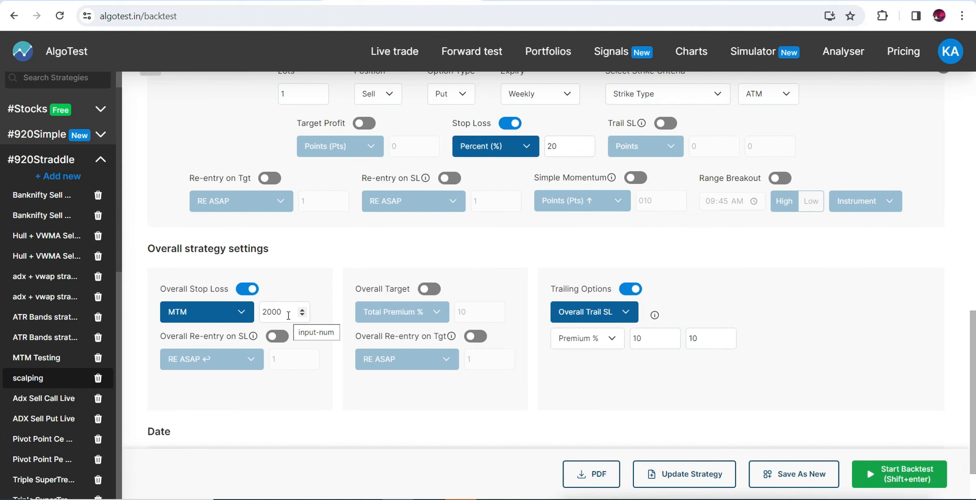
left_click(160, 1)
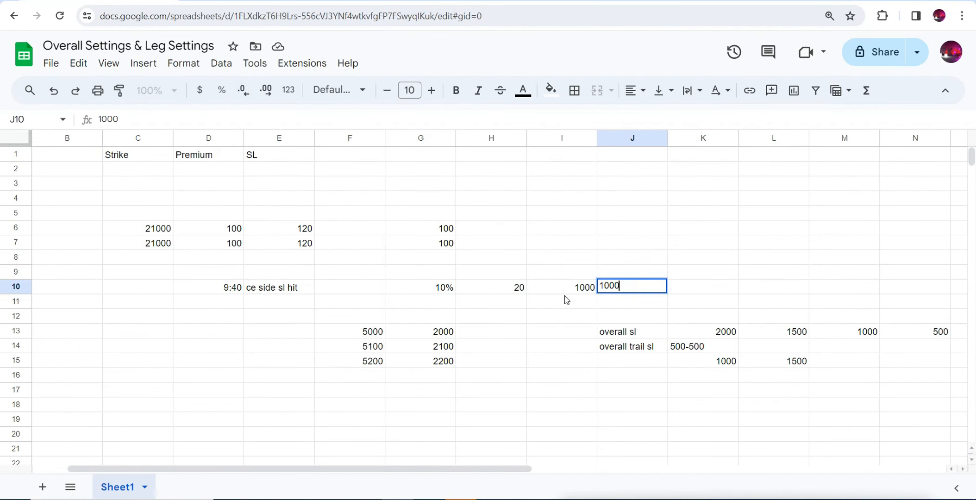
left_click(522, 291)
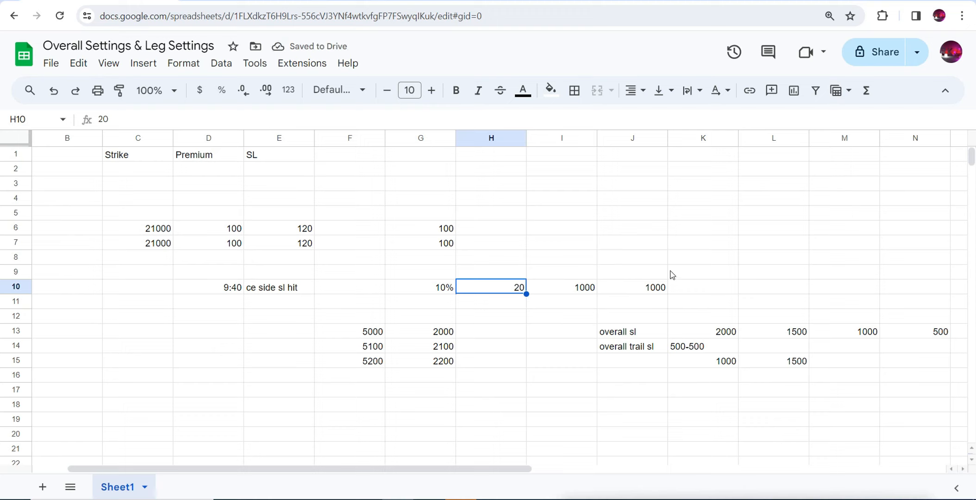
left_click(395, 1)
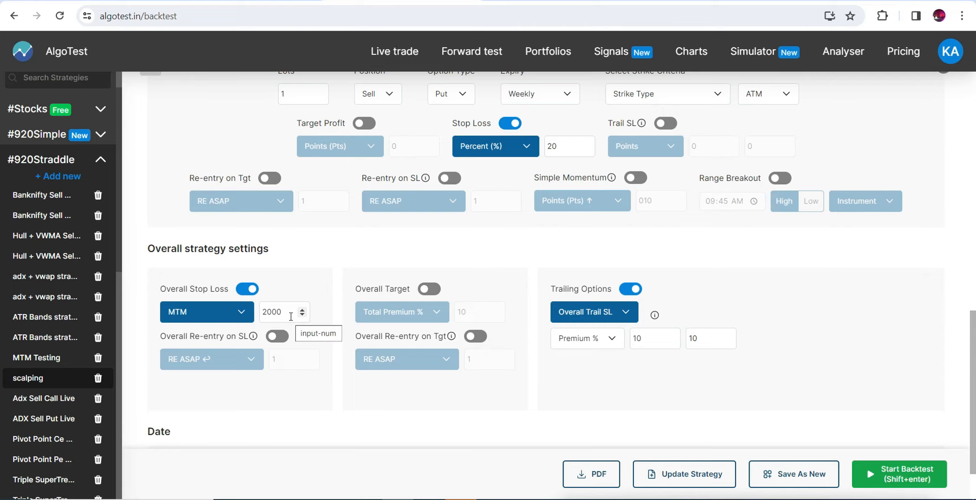
left_click(151, 1)
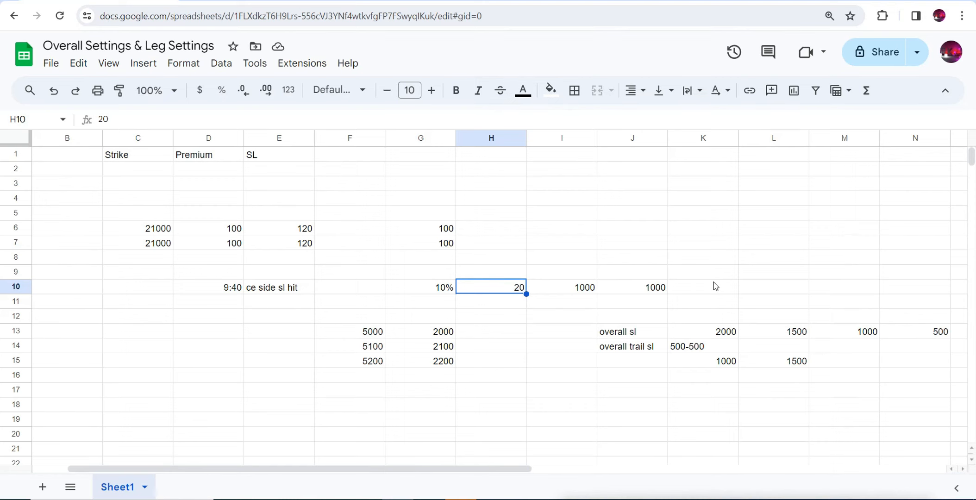
Return to AlgoTest and bring the first leg's settings into view
key("ctrl+Tab")
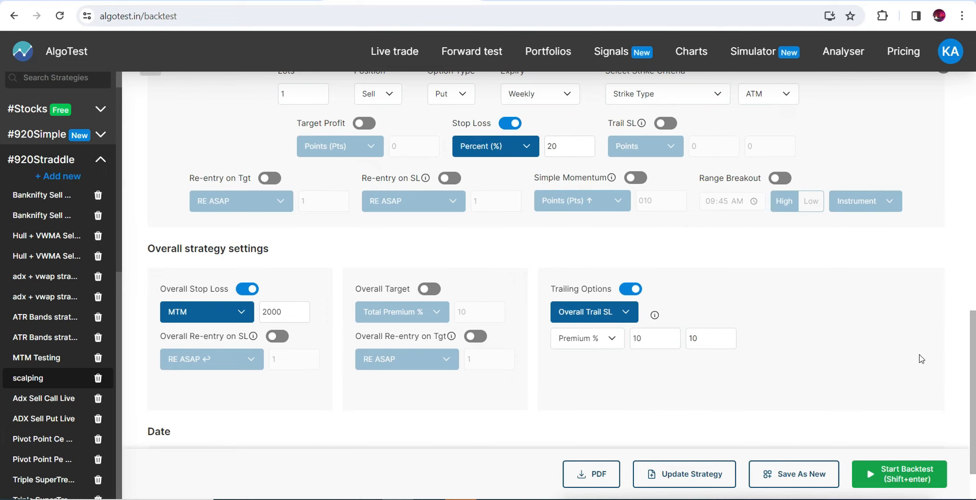
left_click_drag(972, 371, 974, 266)
scroll(972, 271, "up", 2)
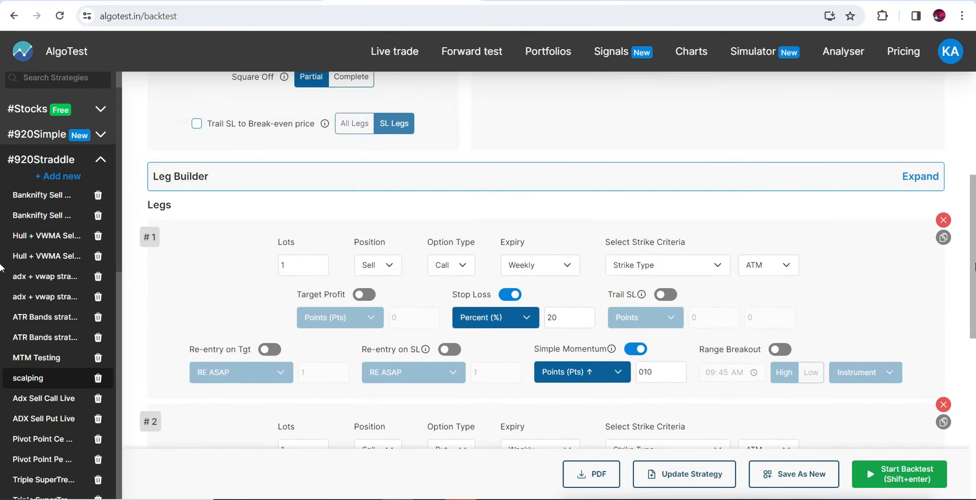